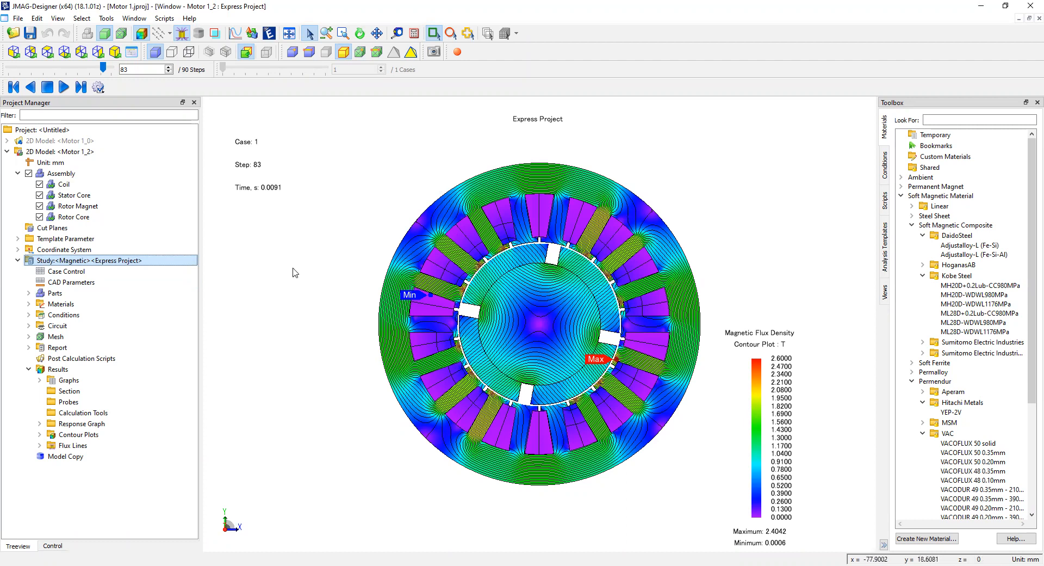
scroll(293, 270, "down", 1)
scroll(454, 268, "up", 1)
scroll(455, 270, "up", 1)
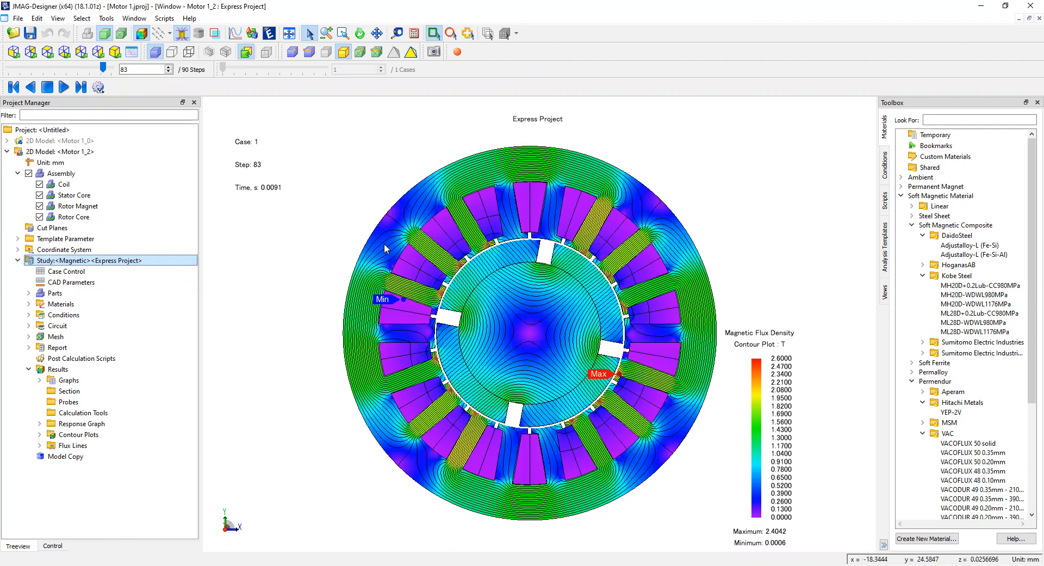
scroll(337, 257, "down", 1)
scroll(553, 280, "up", 1)
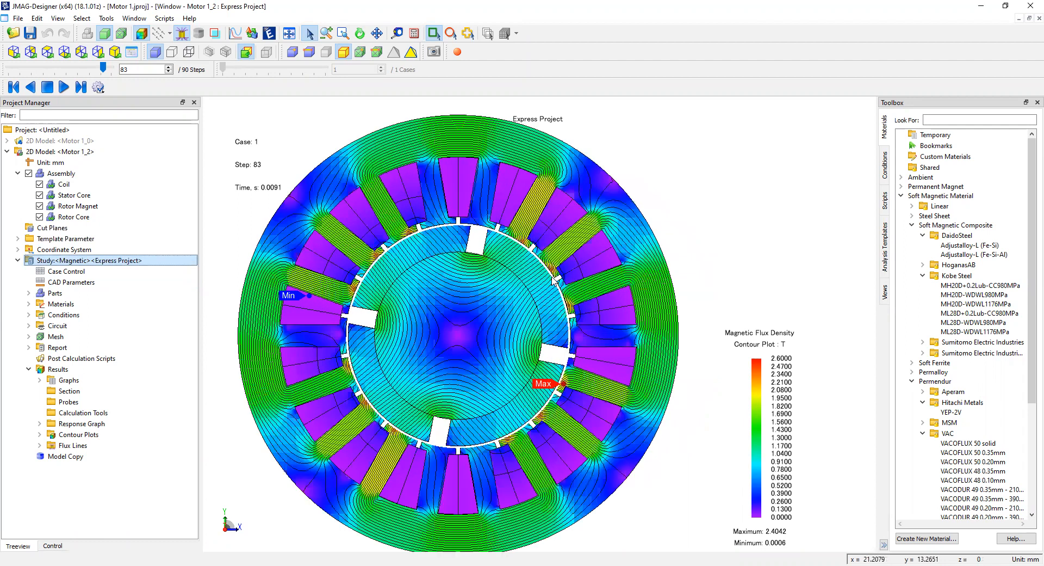
scroll(554, 280, "down", 1)
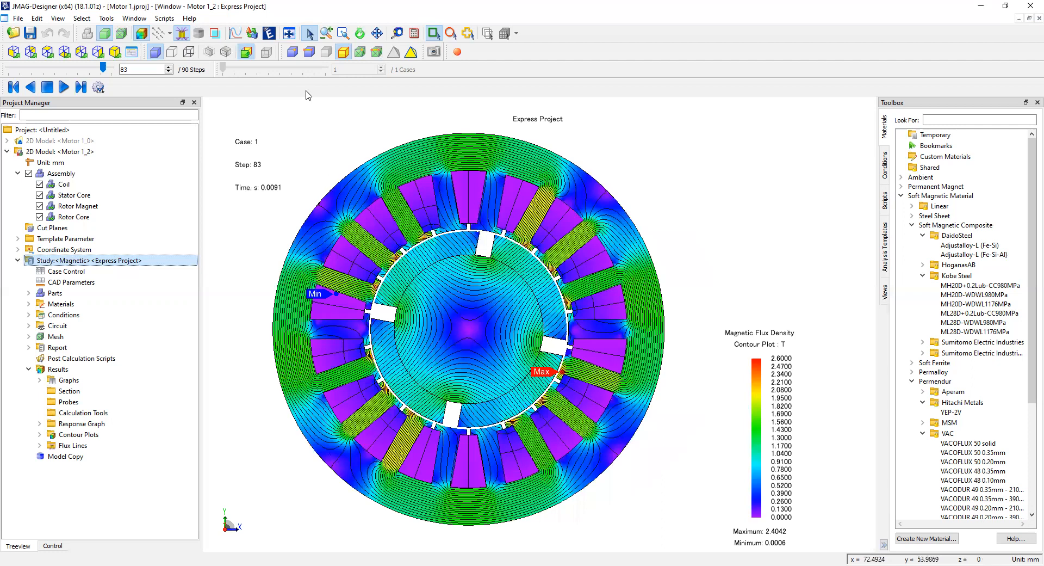
- Highlight the rotor core, coil and rotor magnet parts in the assembly to examine where each lies in the motor
left_click(114, 217)
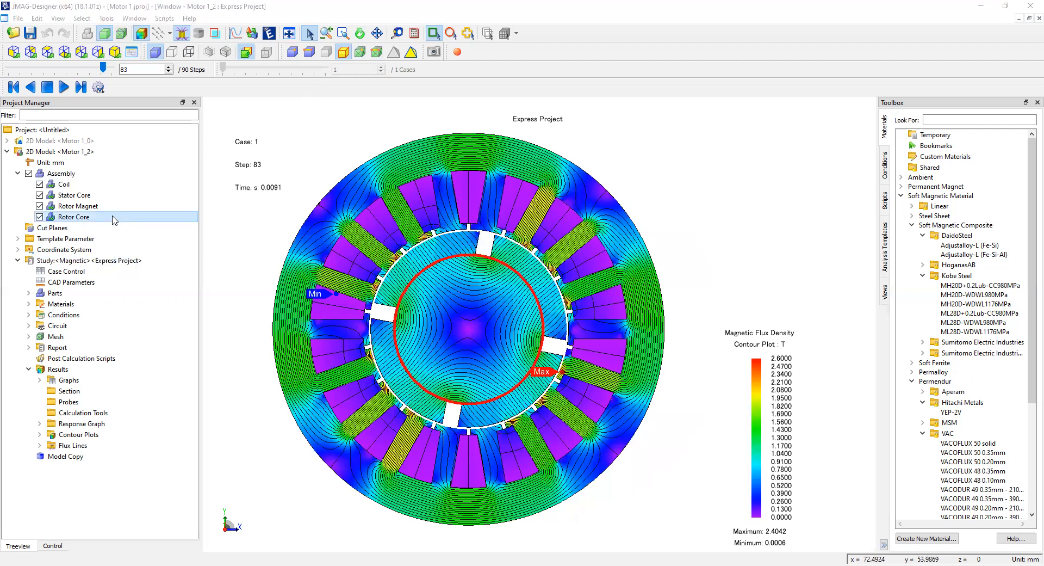
left_click(68, 142)
left_click(375, 271)
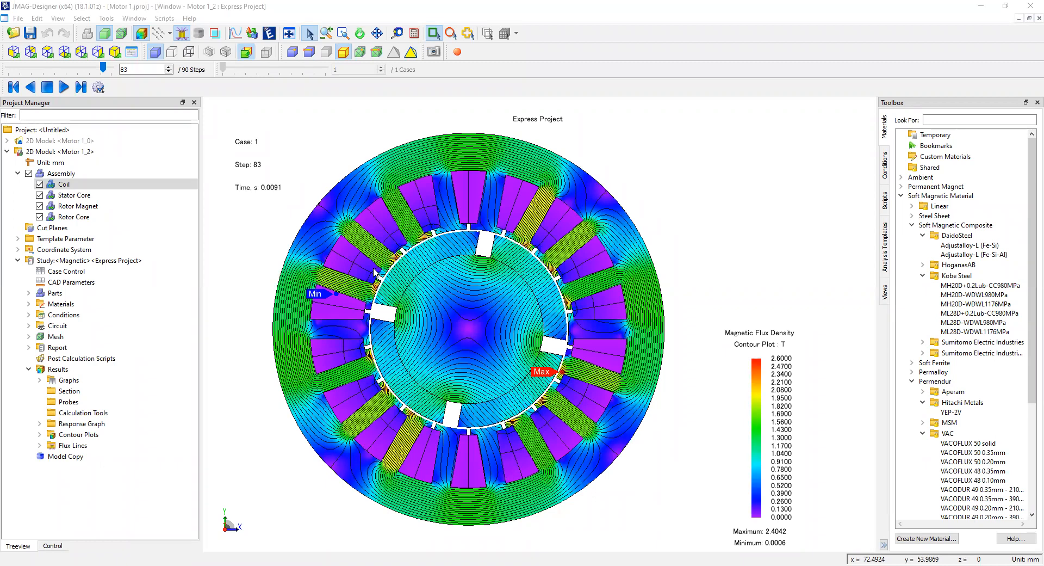
scroll(564, 329, "down", 2)
scroll(564, 329, "up", 2)
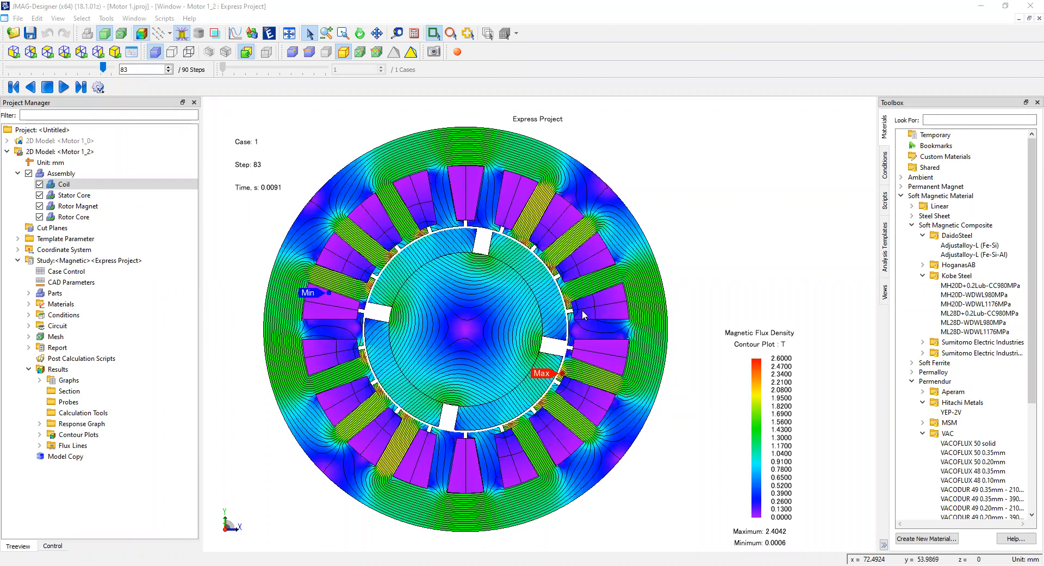
left_click(86, 228)
left_click(89, 207)
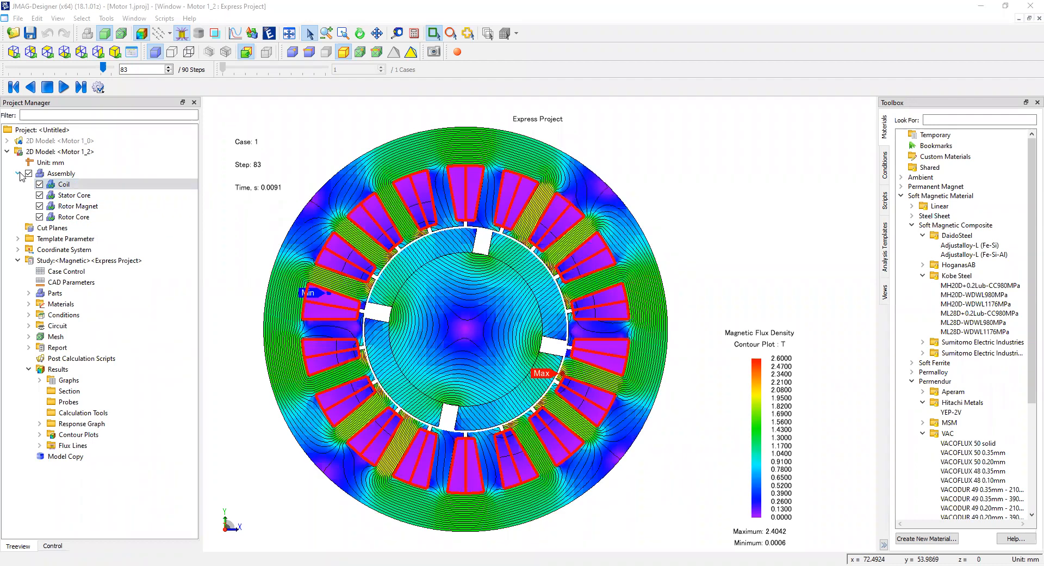
left_click(54, 140)
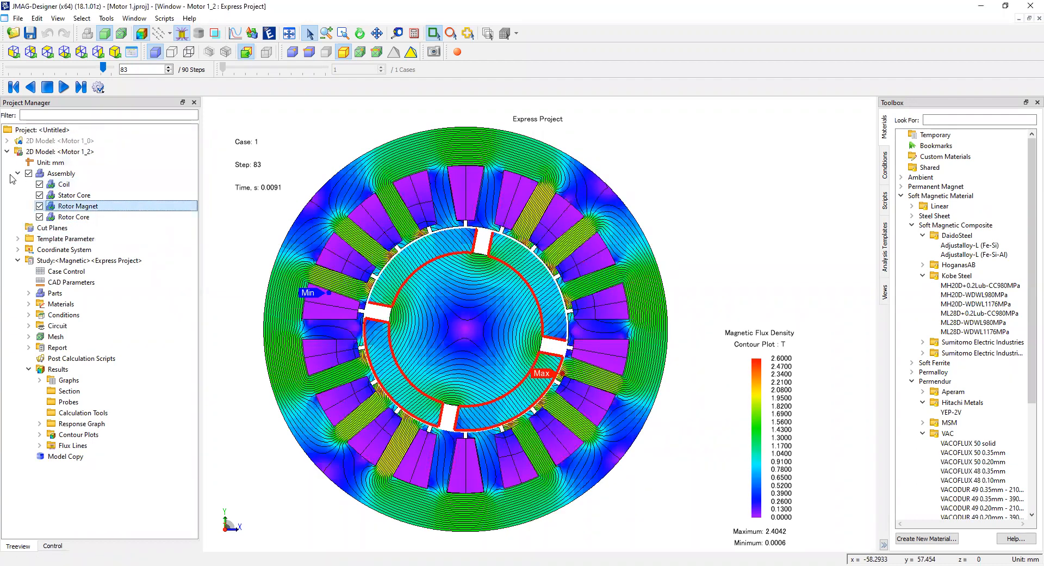
- Collapse the assembly parts and review the study's conditions, highlighting the slots assigned to the U-phase FEM coil
left_click(54, 173)
left_click(18, 173)
left_click(95, 207)
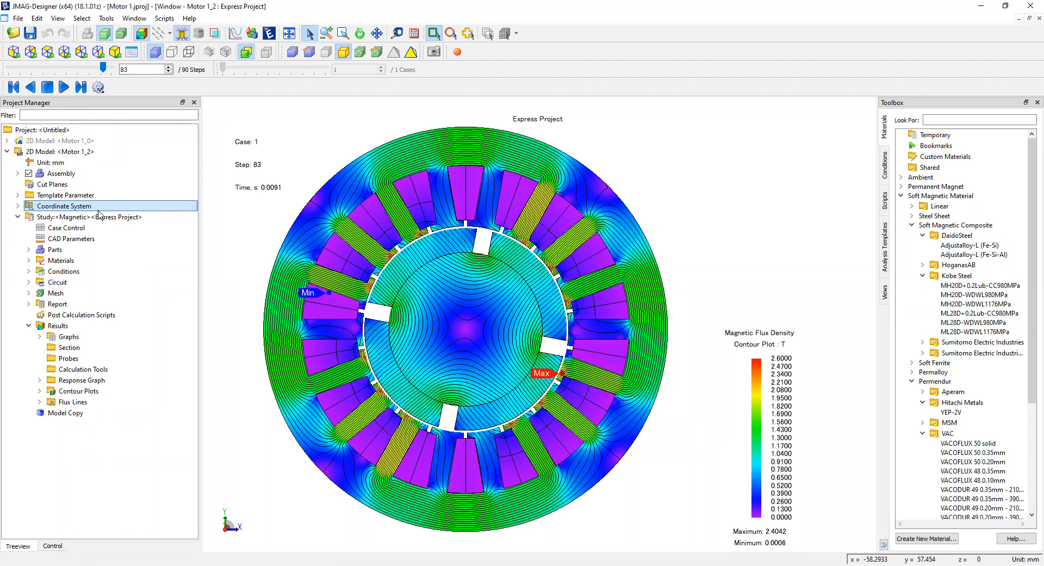
left_click(29, 271)
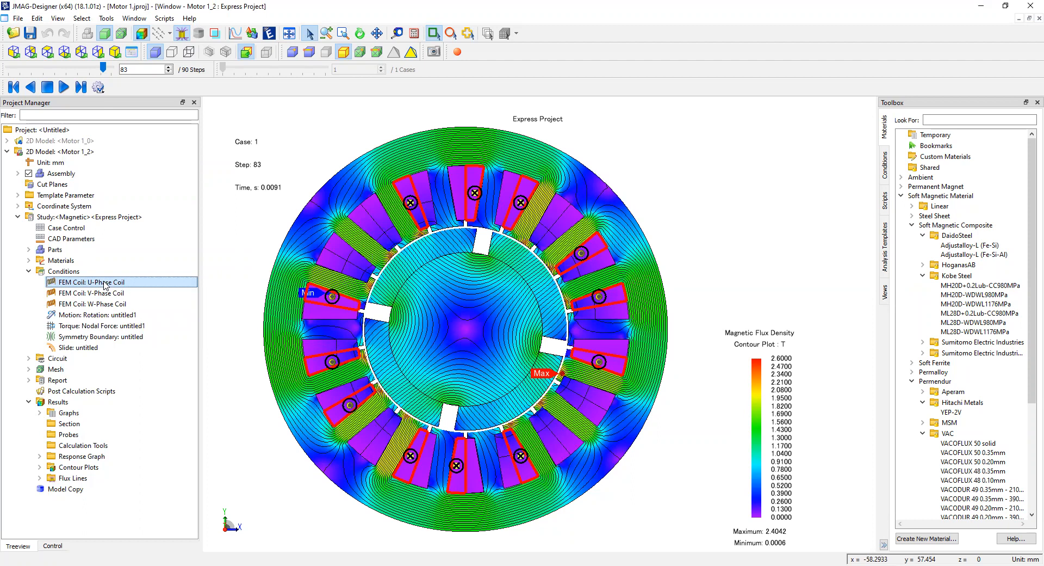
left_click(29, 271)
- Check the element and node counts of the study's mesh
left_click(55, 292)
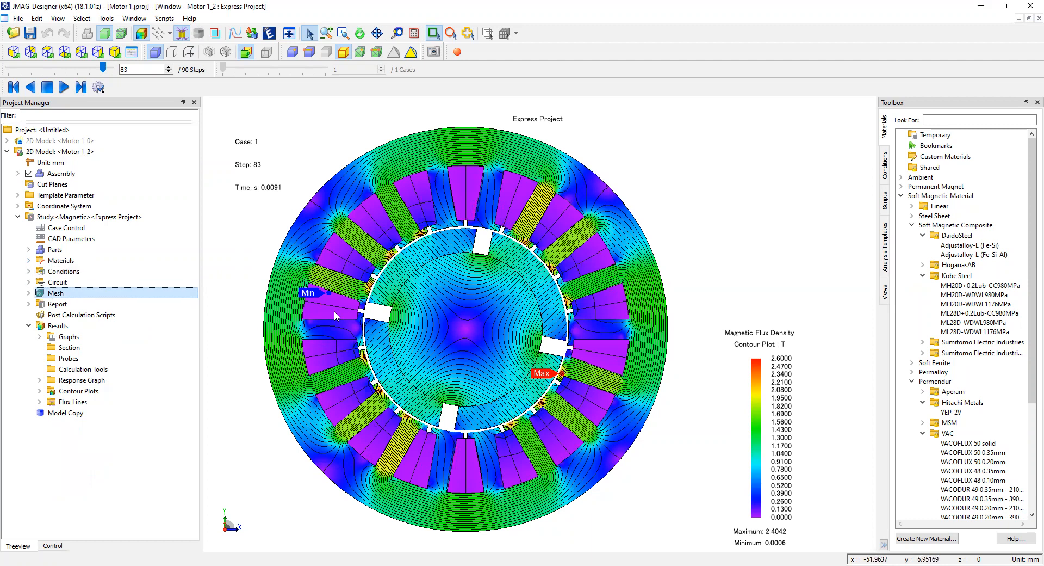
scroll(334, 311, "down", 1)
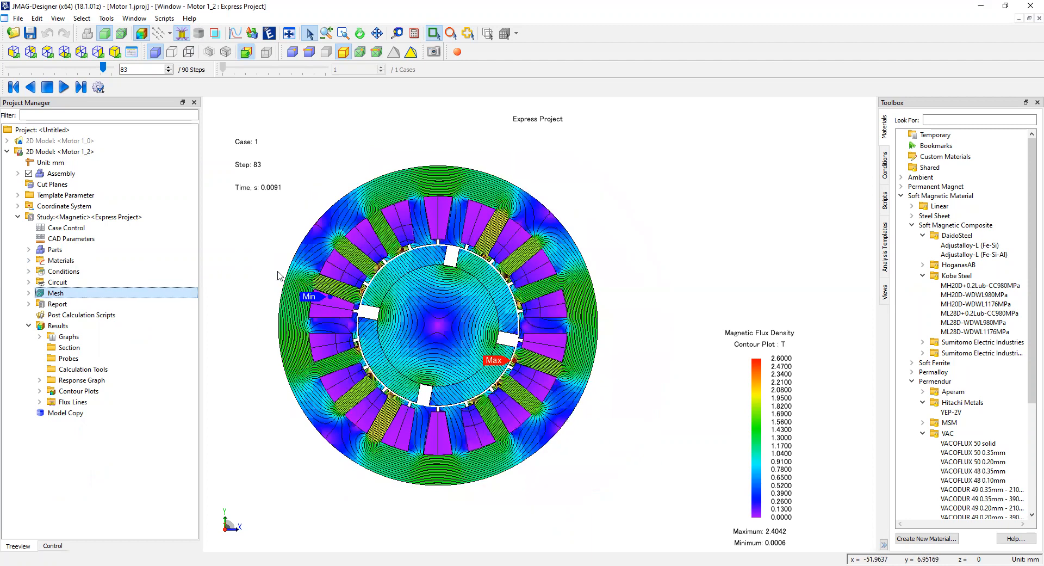
scroll(279, 276, "up", 1)
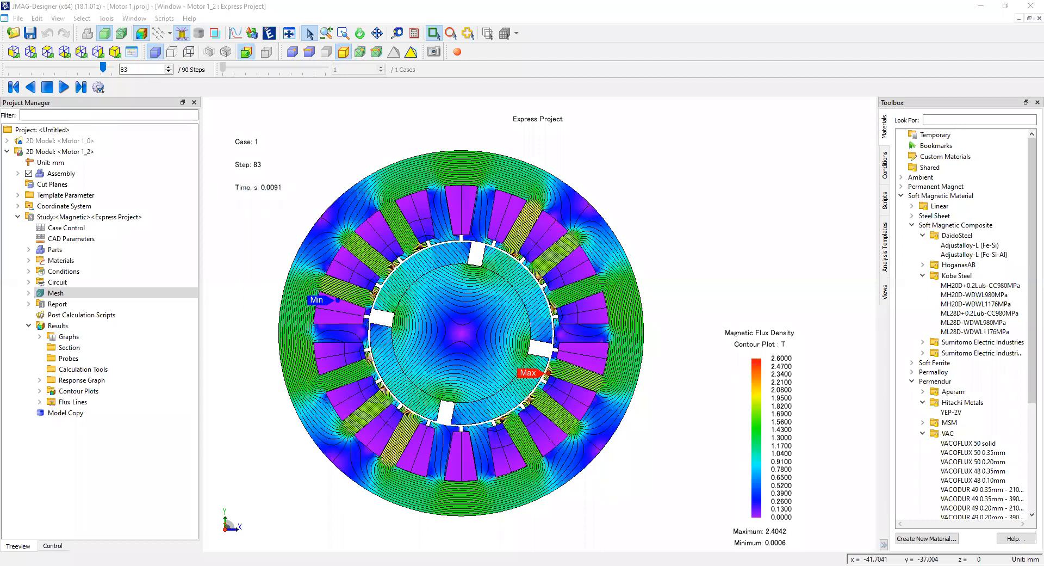
left_click(427, 357)
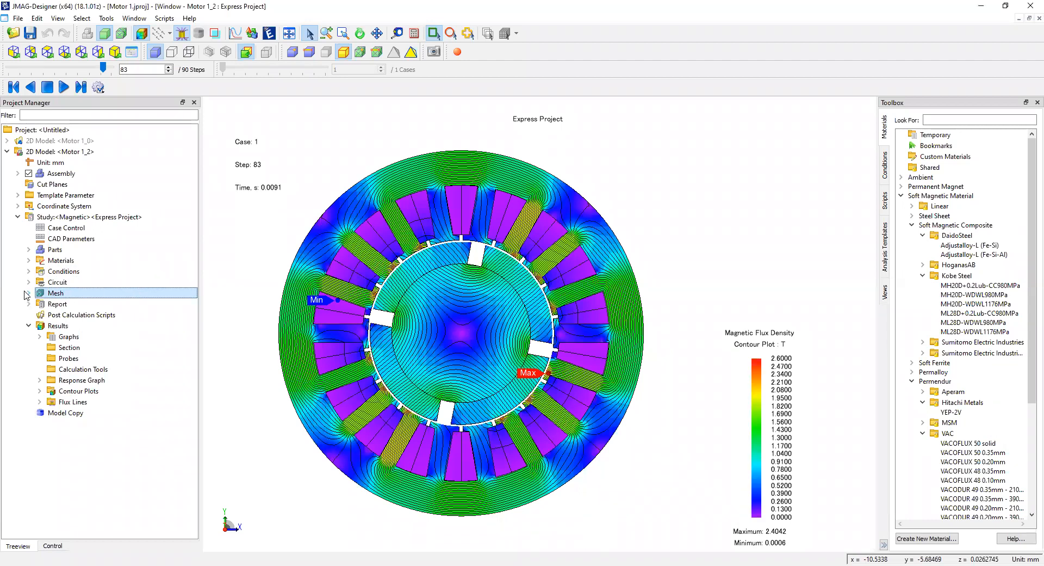
mouse_move(24, 294)
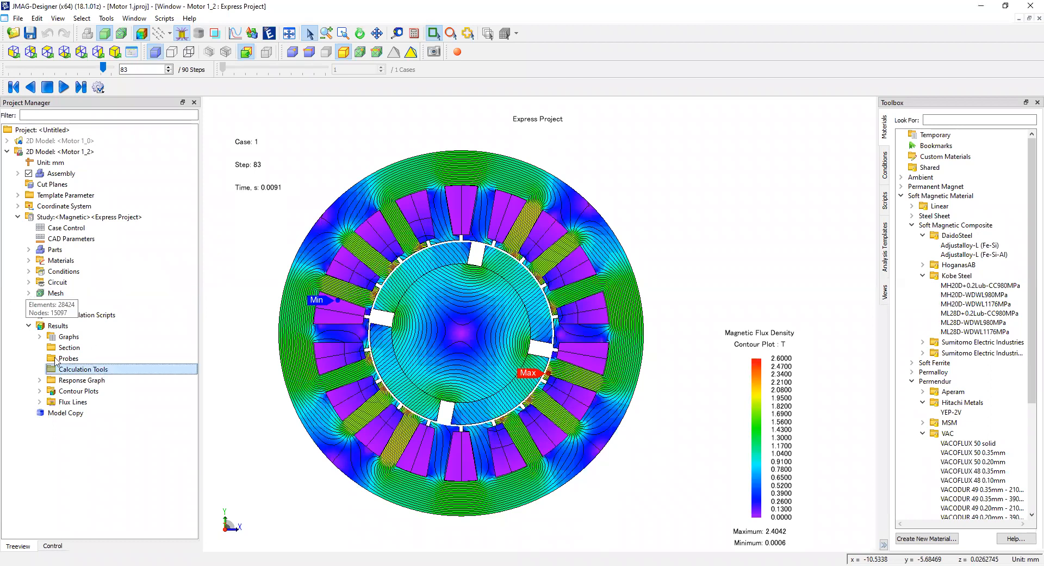
- Expand the result graphs and review which graph types are available for the study
double_click(67, 336)
right_click(64, 340)
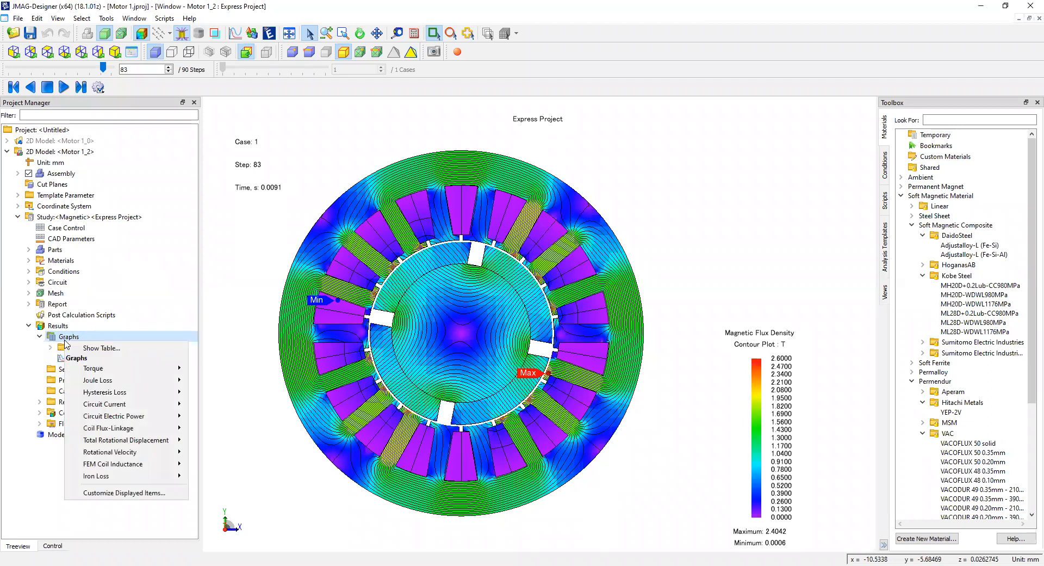
mouse_move(132, 430)
key("Escape")
- Hide the flux lines, show only the magnetic flux density contour plot on the motor, and animate it through the time steps
left_click(181, 34)
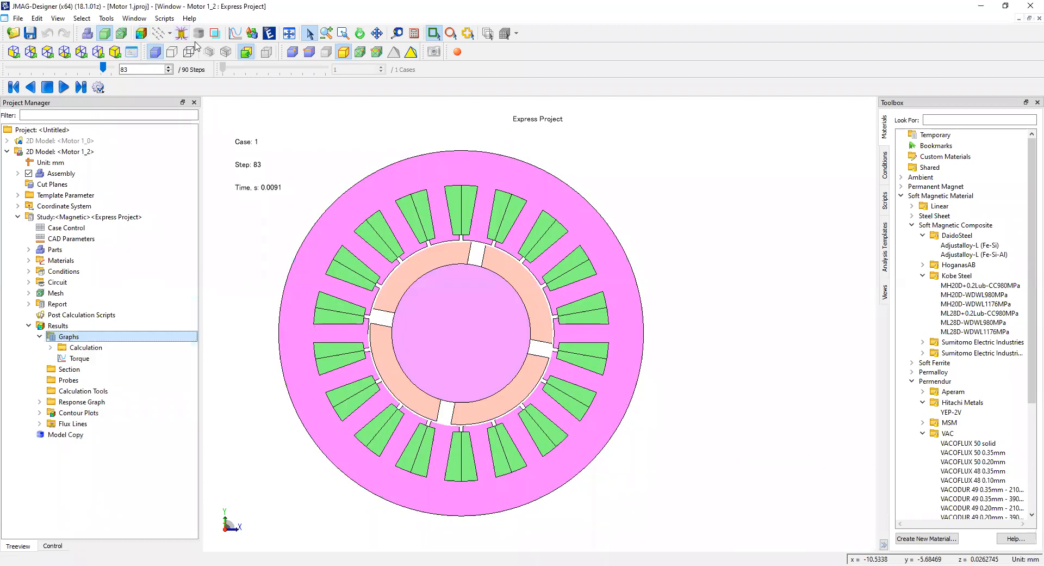
left_click(229, 172)
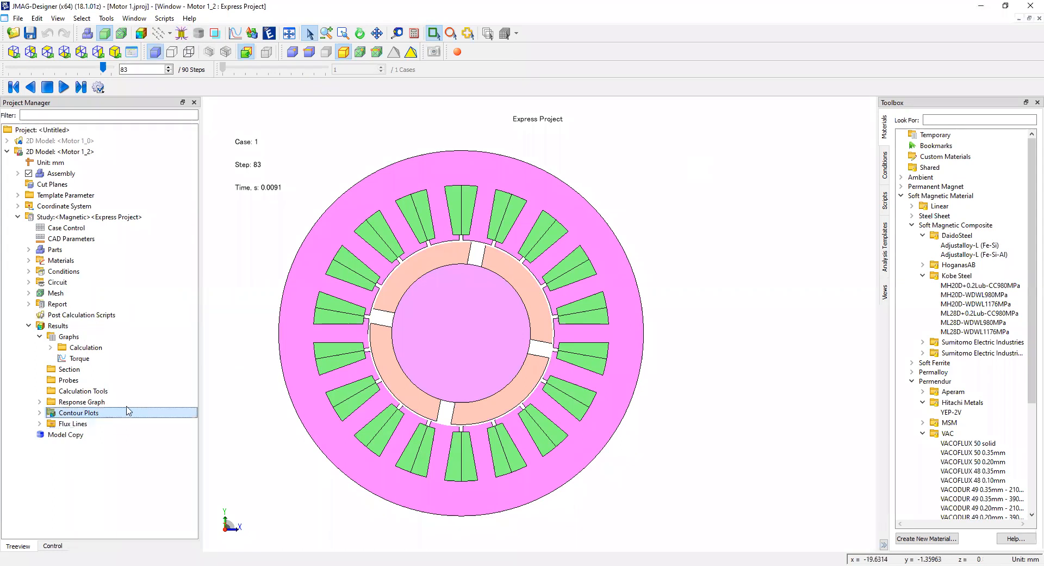
right_click(53, 331)
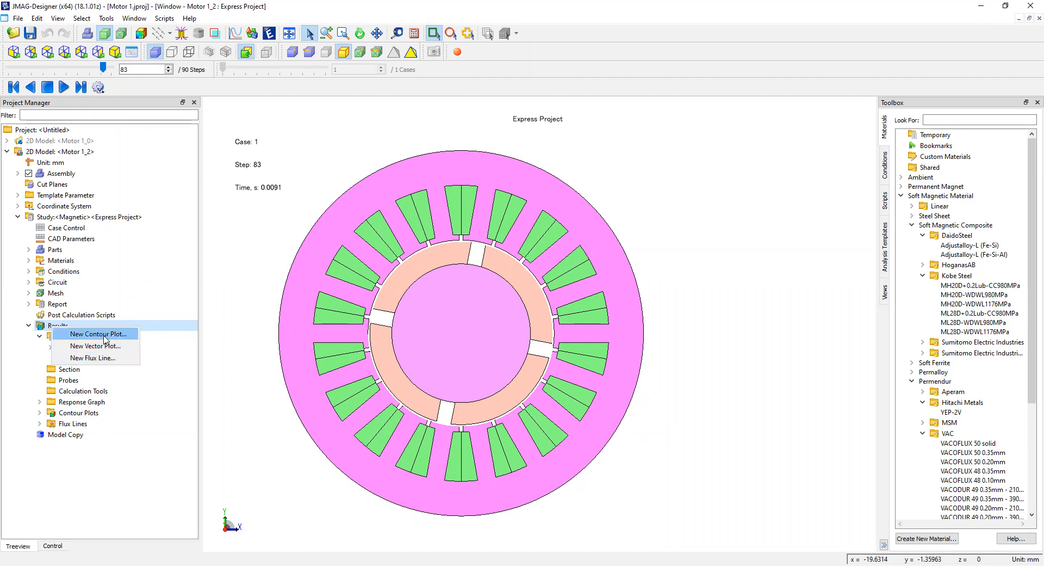
left_click(140, 33)
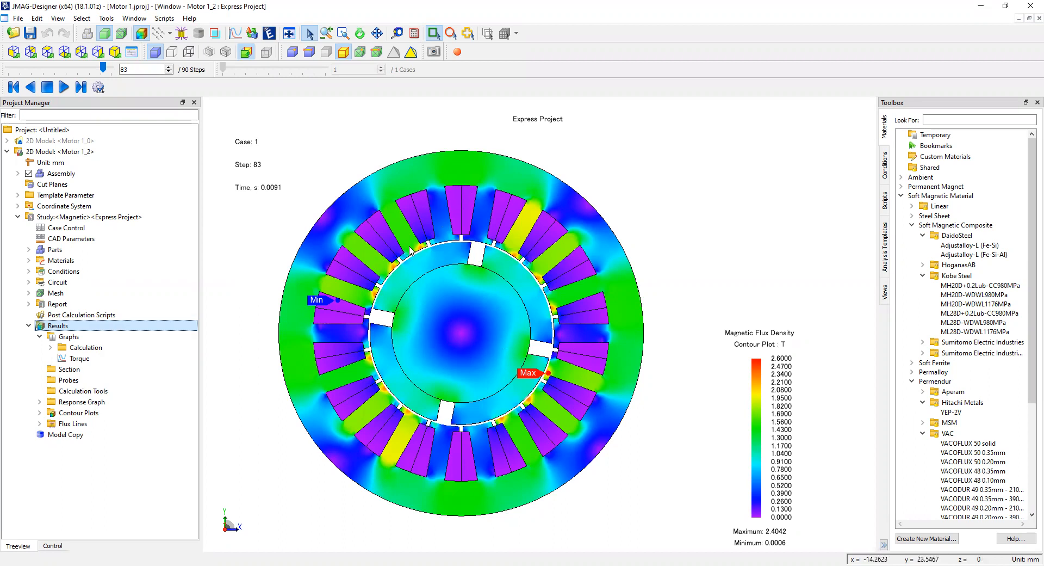
left_click(64, 88)
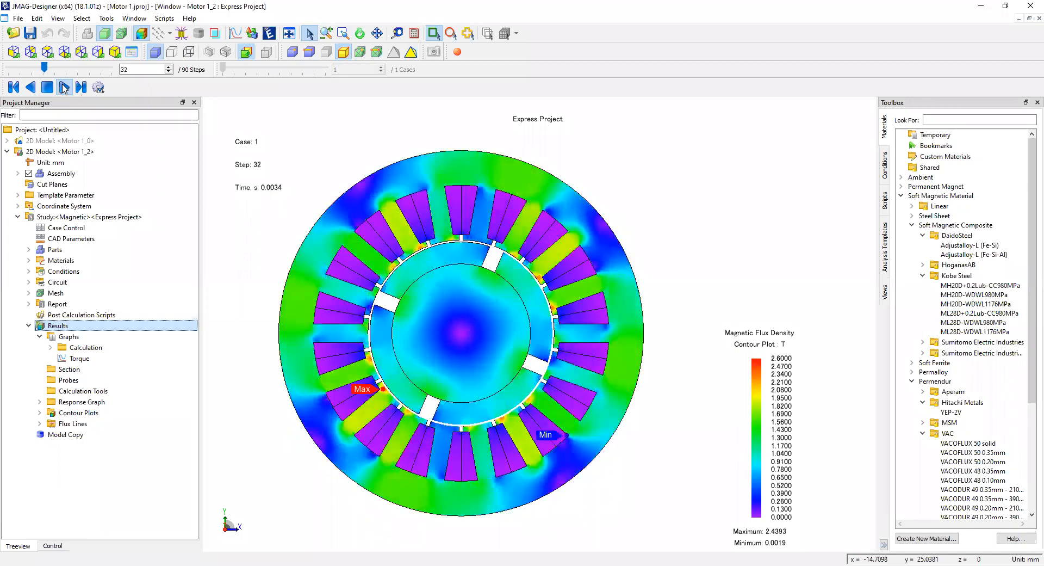
- Create a Magnetic Flux Density vector plot with the default settings and display it with the contour plot hidden
left_click(64, 336)
left_click(56, 325)
right_click(56, 325)
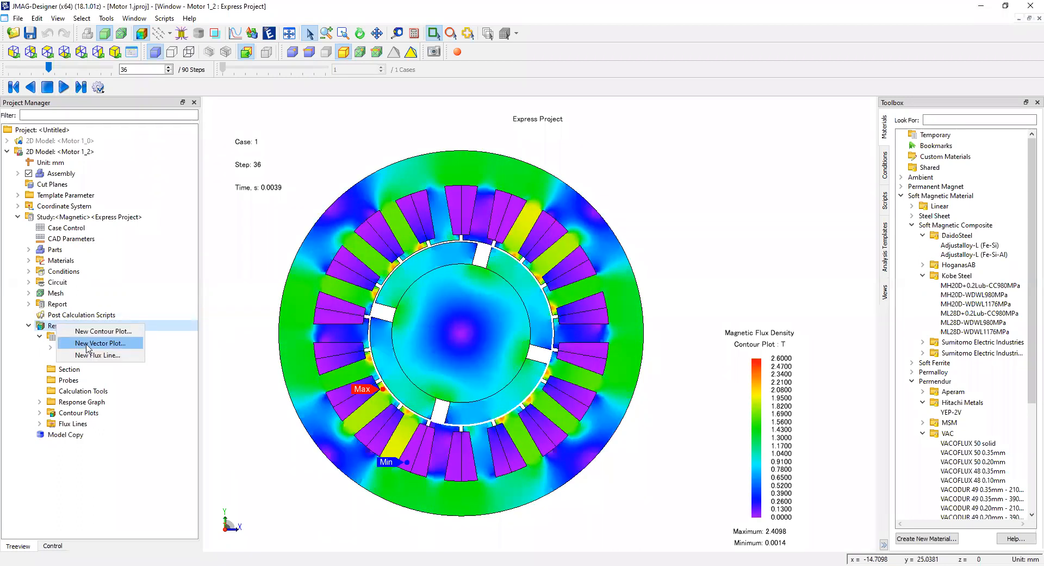
left_click(87, 344)
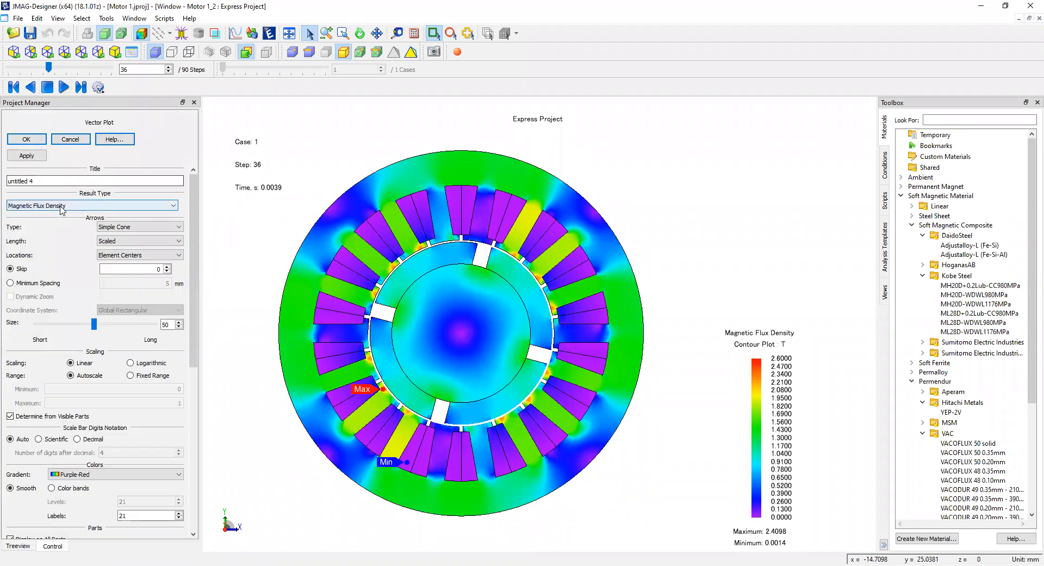
left_click(35, 141)
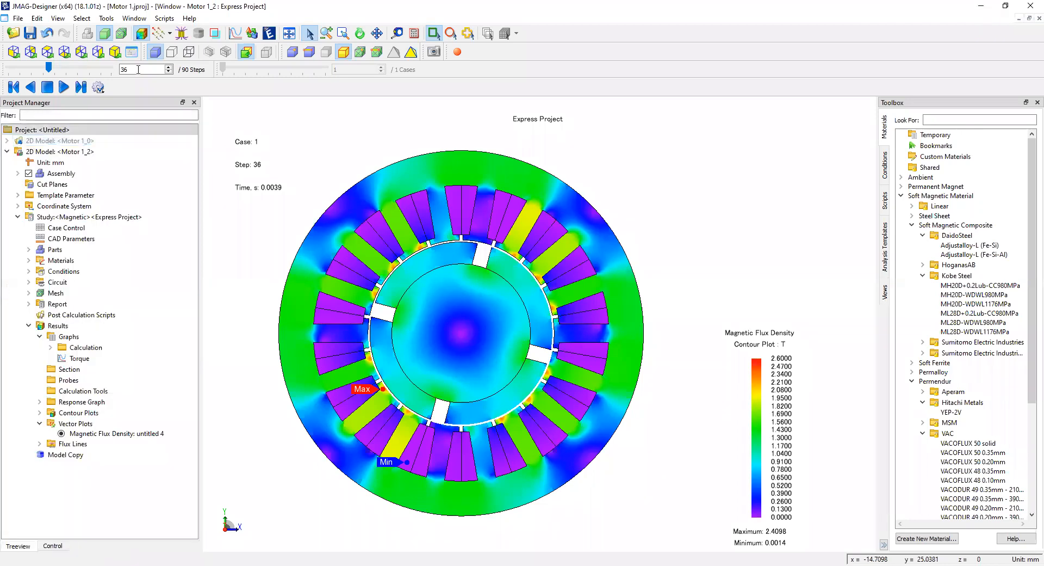
left_click(159, 34)
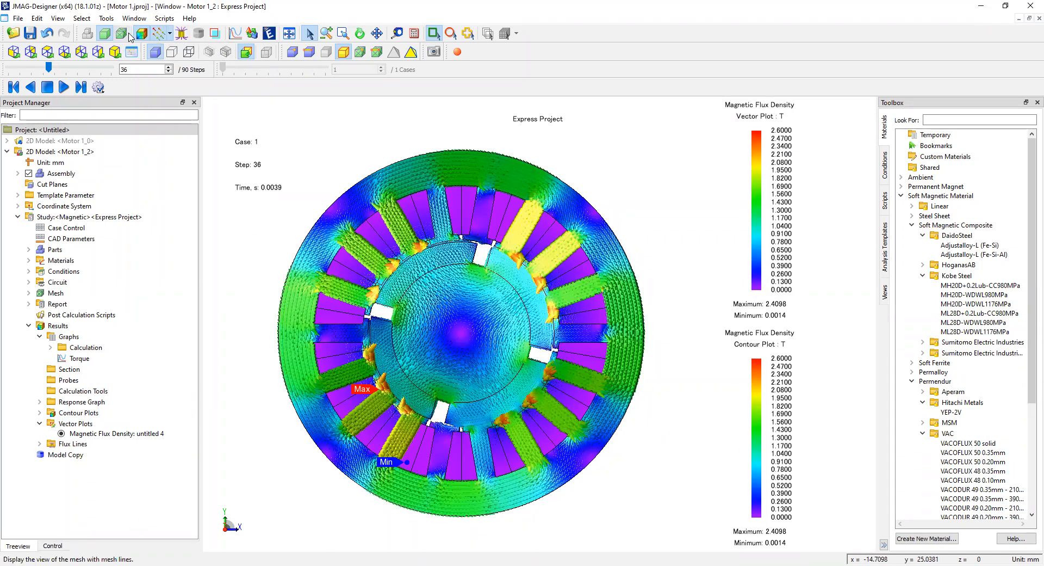
left_click(142, 35)
- Examine the flux density arrows around the stator yoke and the upper stator teeth up close
scroll(417, 213, "up", 4)
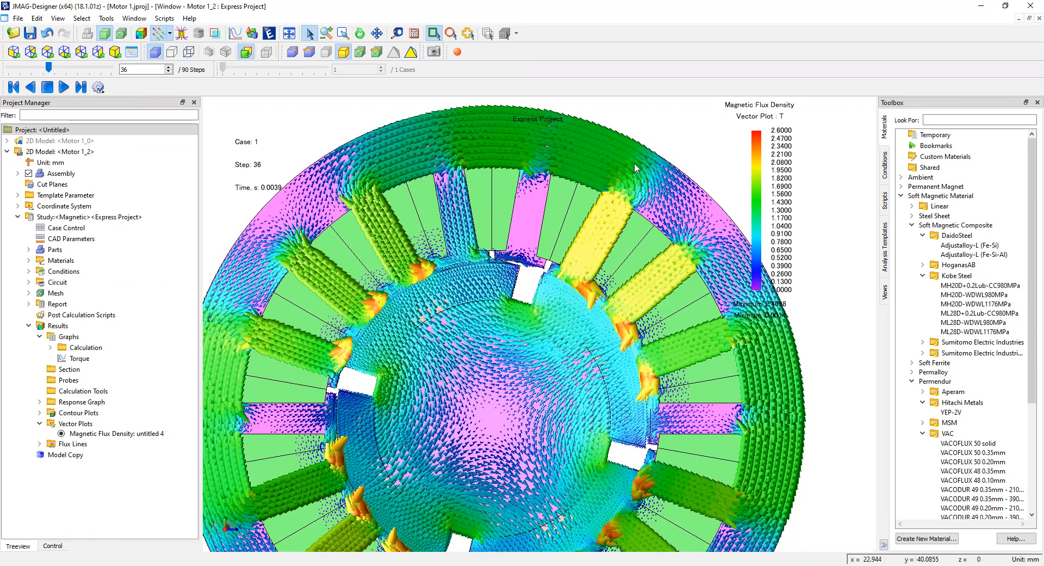
scroll(634, 164, "up", 2)
scroll(631, 167, "up", 3)
scroll(504, 218, "down", 2)
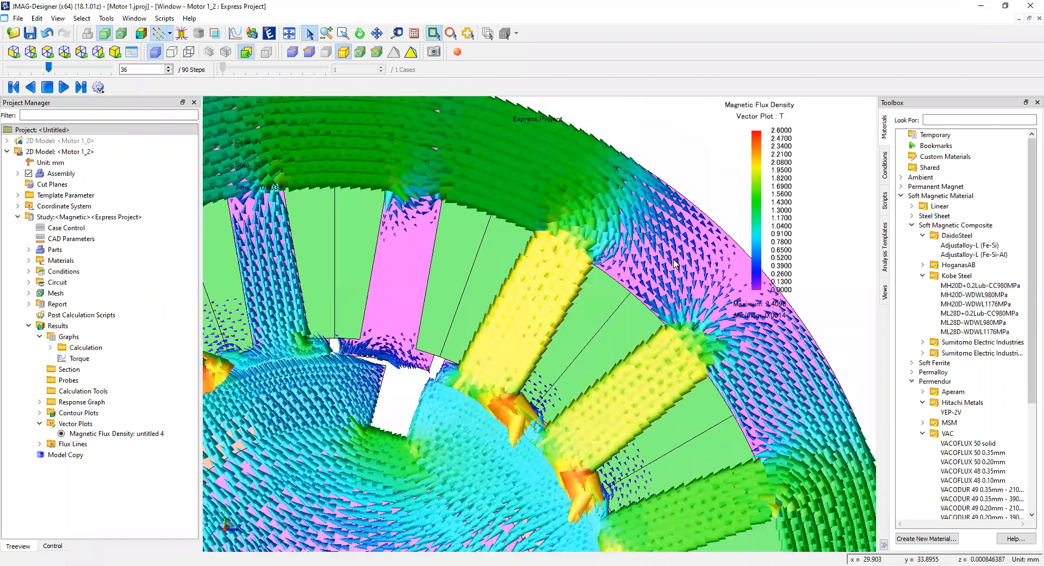
scroll(674, 264, "up", 4)
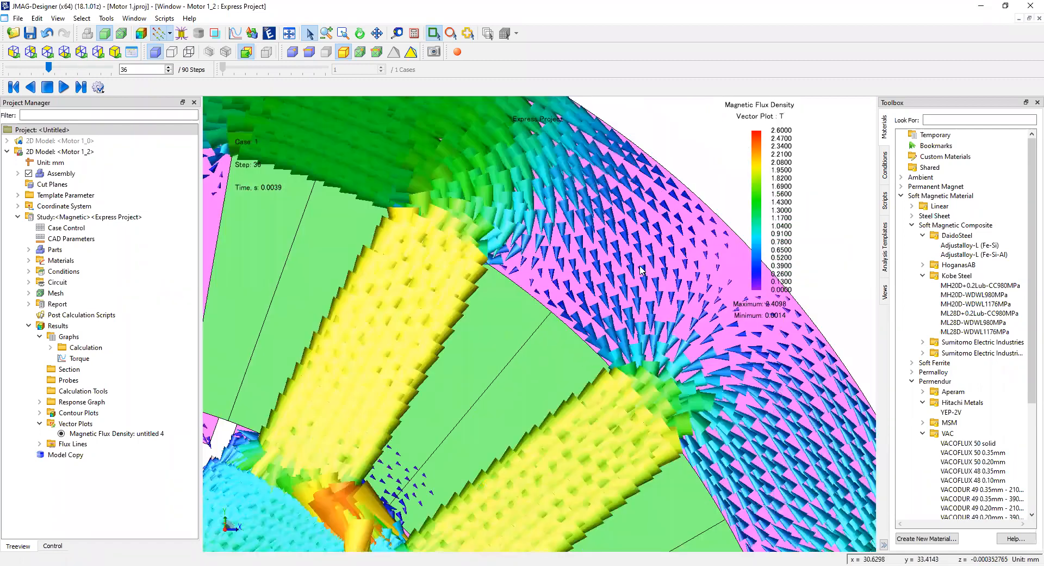
scroll(641, 269, "down", 1)
scroll(638, 267, "down", 2)
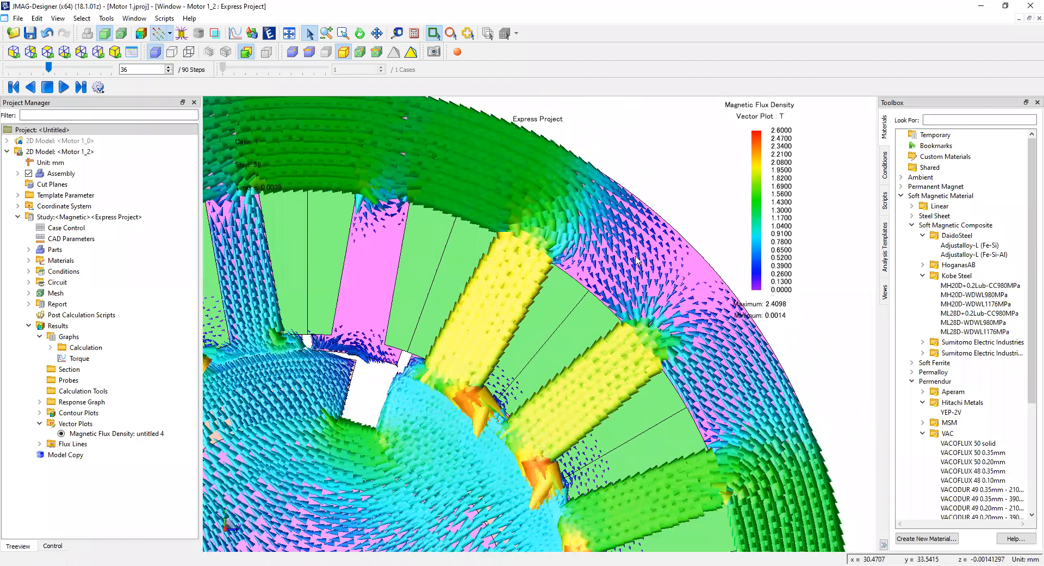
scroll(636, 261, "down", 3)
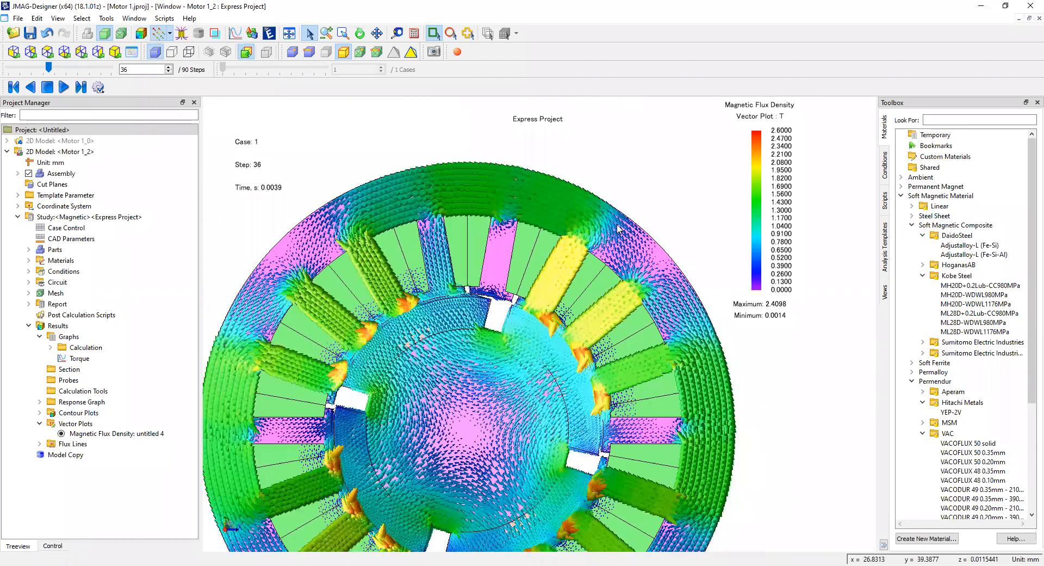
- Examine the flux density arrows at the stator tooth tips and across the air gap near the rotor magnets
left_click(85, 347)
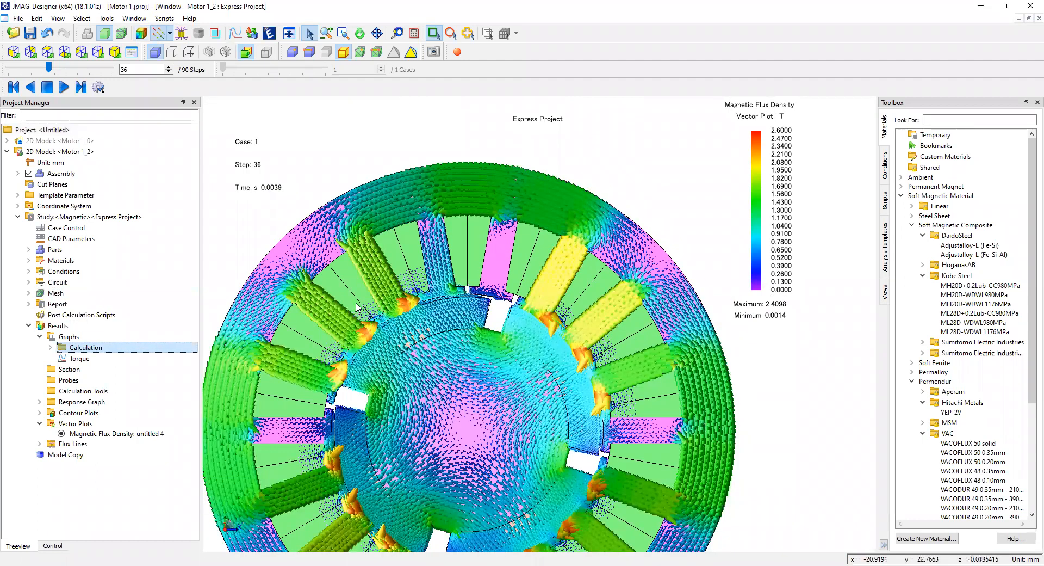
scroll(430, 311, "up", 5)
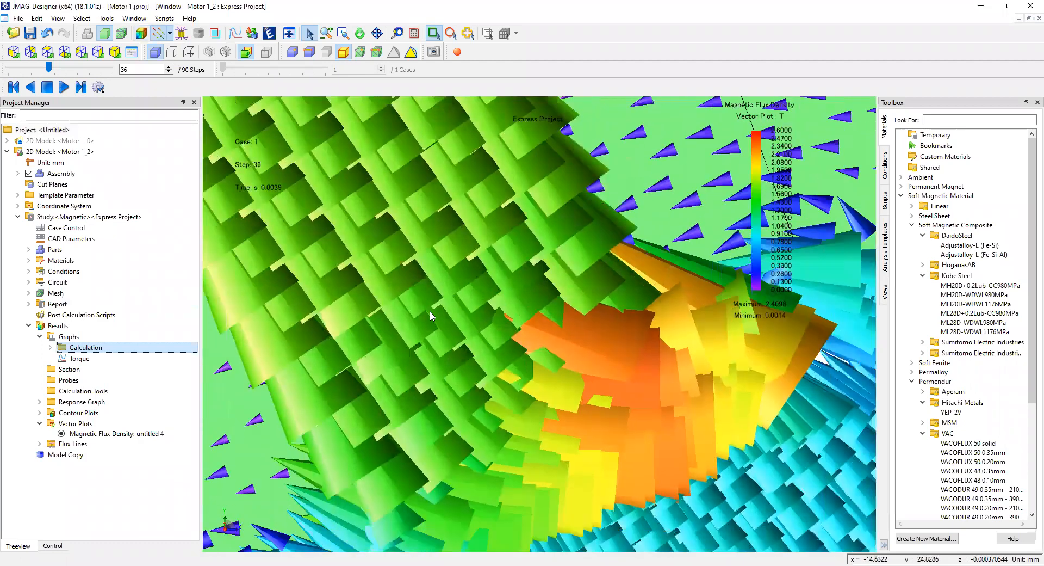
scroll(430, 311, "down", 3)
scroll(441, 312, "up", 1)
scroll(384, 255, "down", 2)
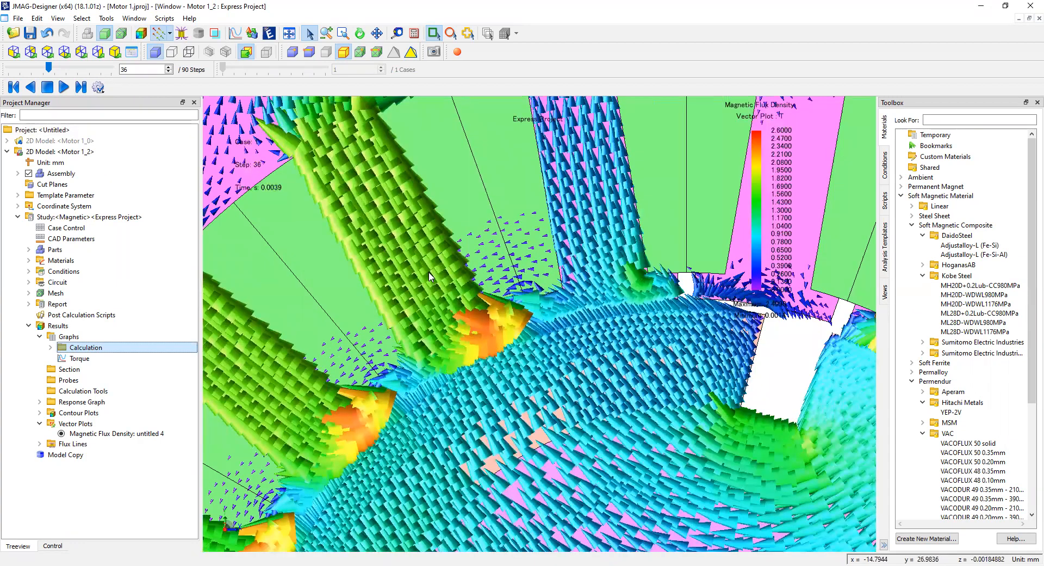
scroll(440, 283, "up", 1)
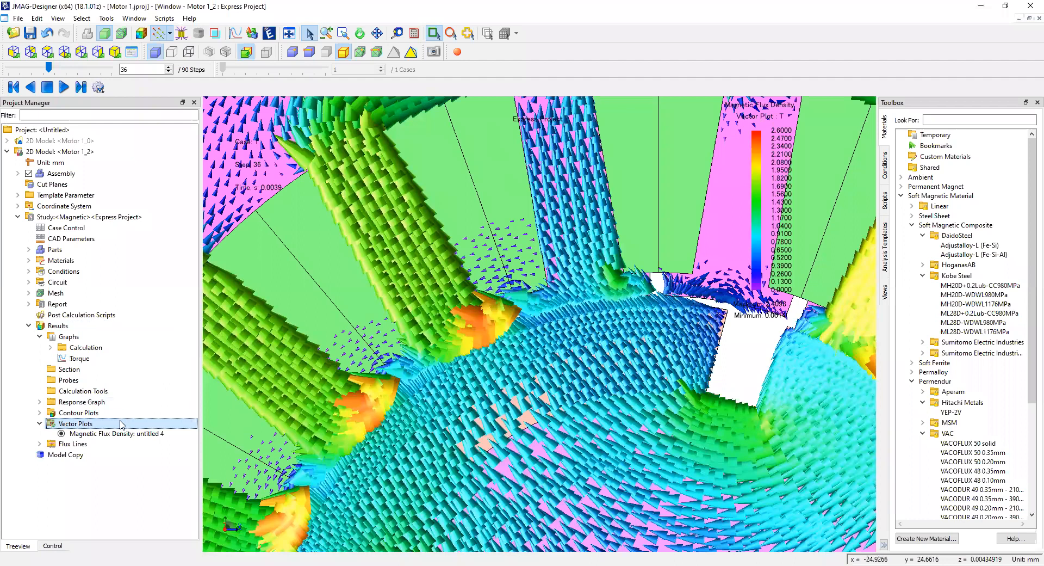
left_click(60, 426)
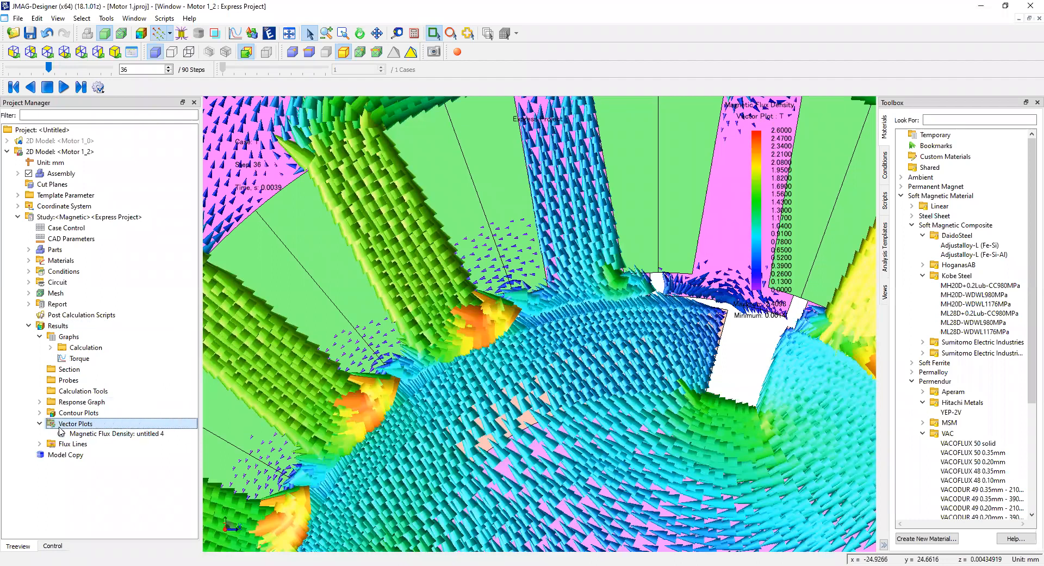
- Set the arrow size of the Magnetic Flux Density vector plot to 25 and apply it
left_click(89, 433)
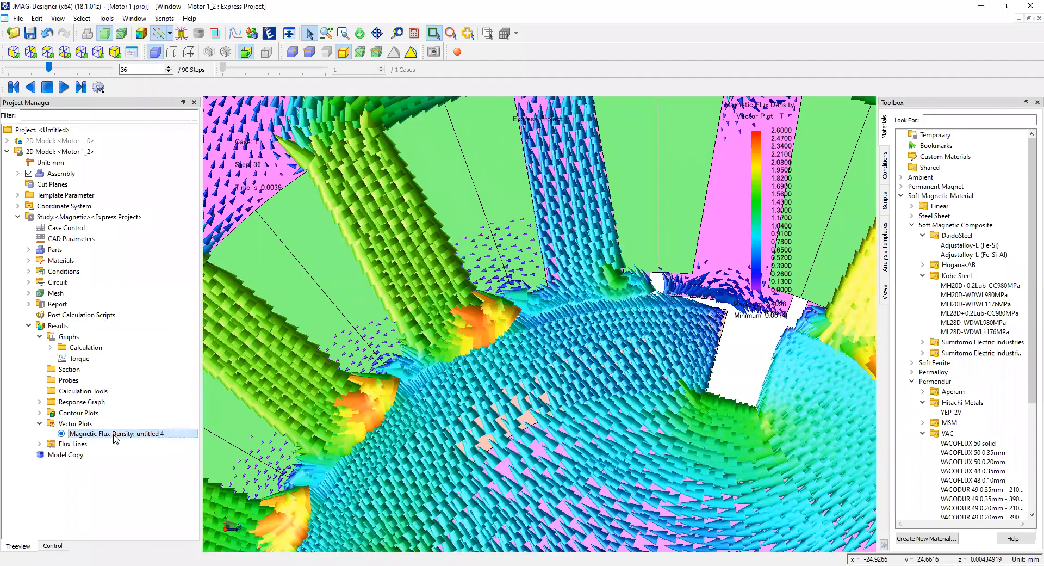
double_click(114, 433)
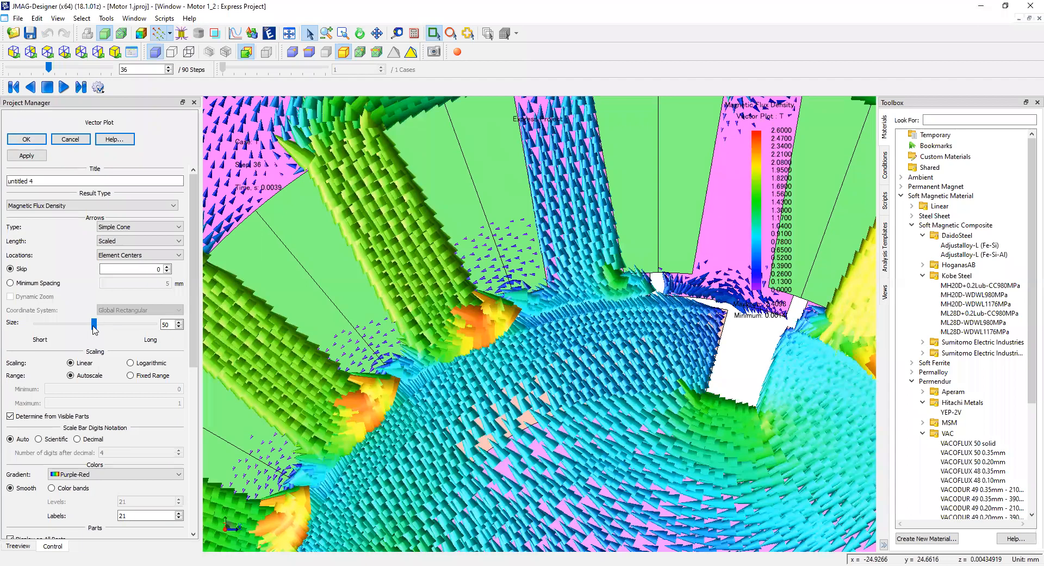
left_click_drag(93, 324, 94, 327)
mouse_move(94, 328)
left_mouse_down()
mouse_move(114, 329)
mouse_move(85, 327)
mouse_move(96, 327)
left_mouse_up()
scroll(196, 337, "down", 1)
scroll(196, 337, "down", 2)
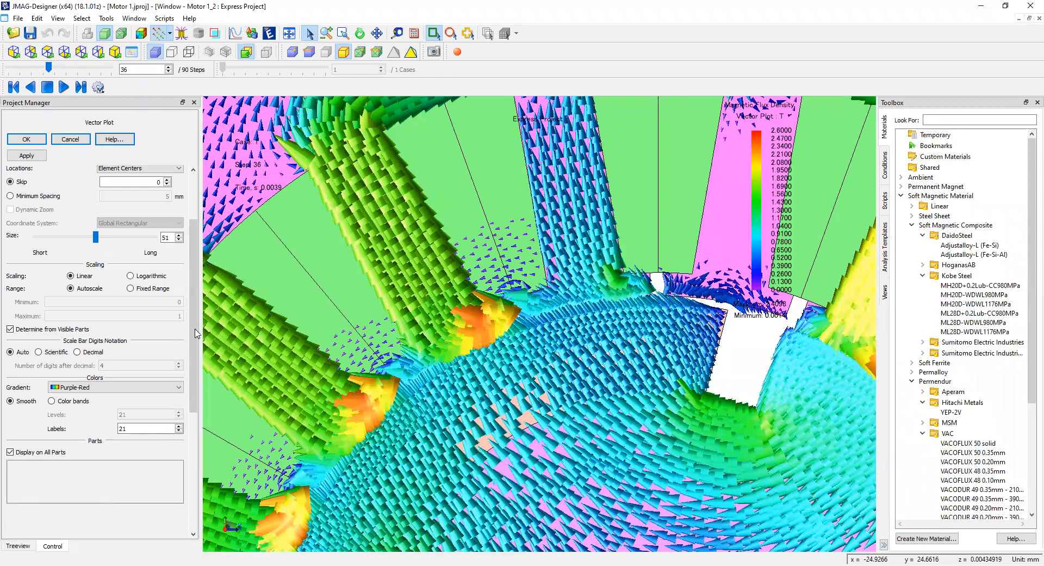
scroll(194, 343, "up", 3)
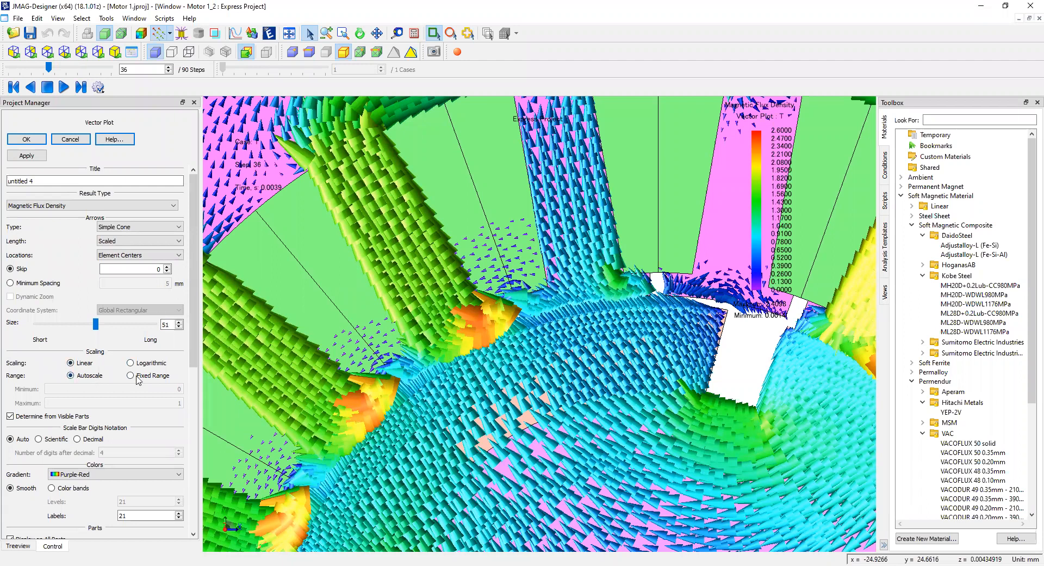
mouse_move(196, 344)
left_mouse_down()
mouse_move(196, 402)
mouse_move(191, 332)
left_mouse_up()
left_click_drag(95, 324, 66, 325)
left_click(32, 156)
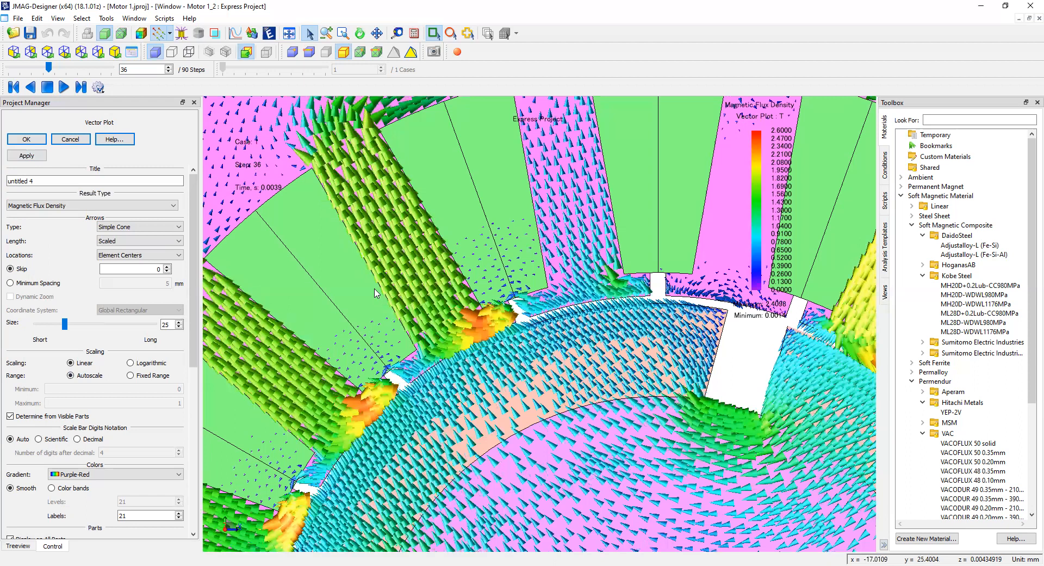
- Examine the smaller flux density arrows in the upper stator teeth and the slots between them up close
scroll(396, 338, "down", 3)
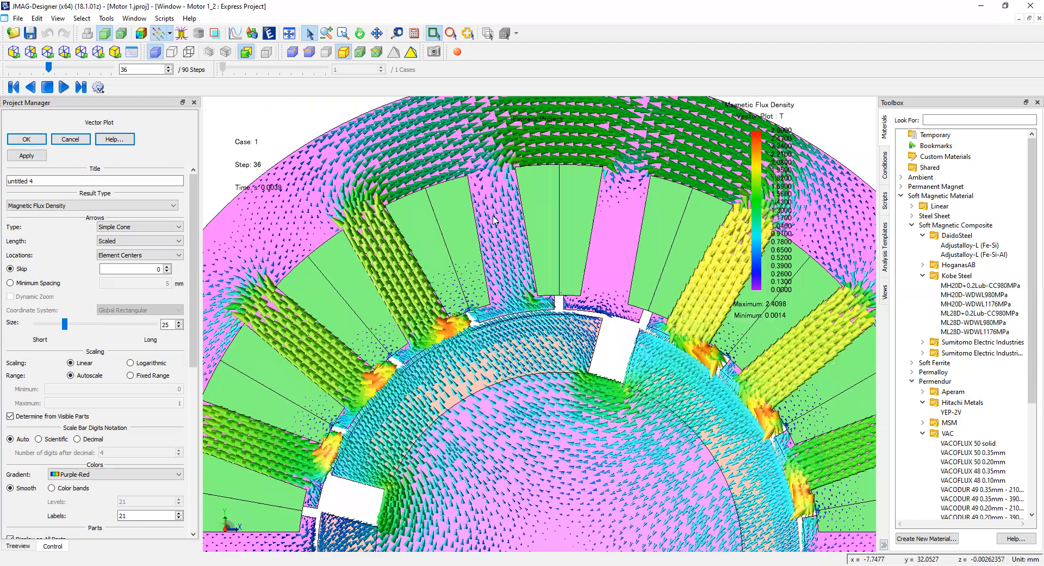
scroll(512, 277, "up", 1)
scroll(501, 313, "up", 2)
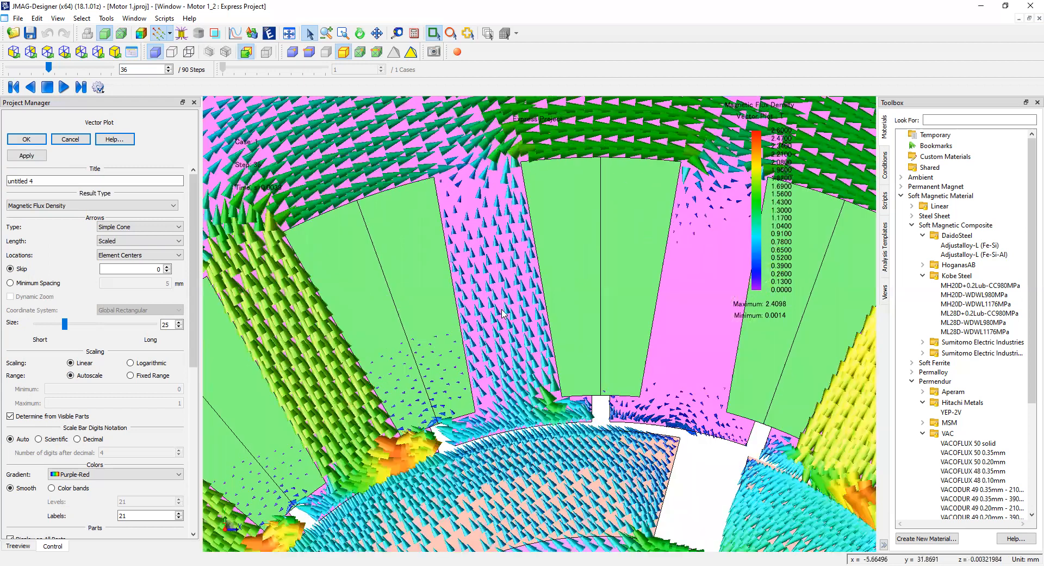
scroll(505, 314, "down", 1)
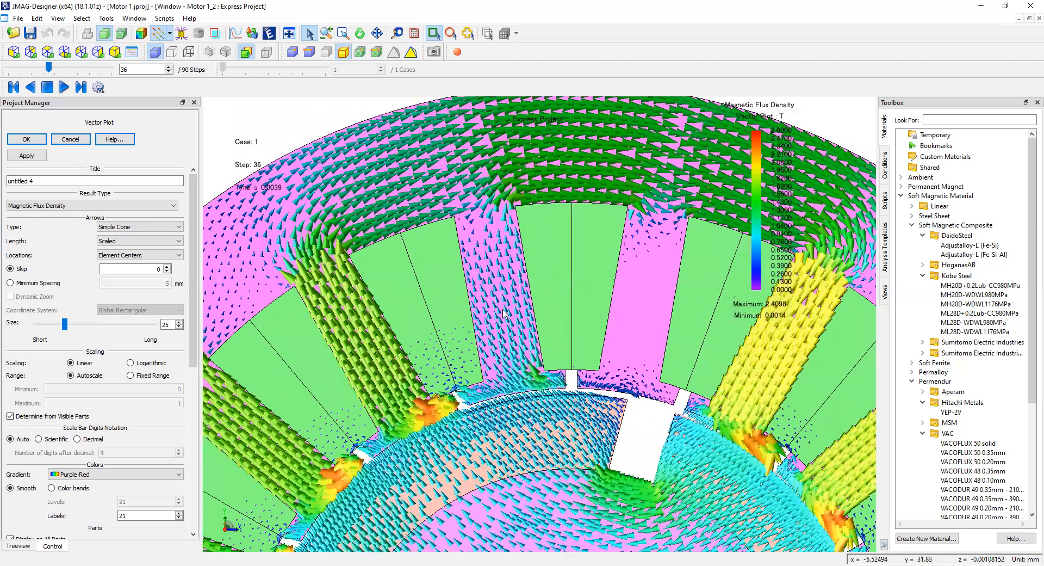
scroll(504, 313, "up", 3)
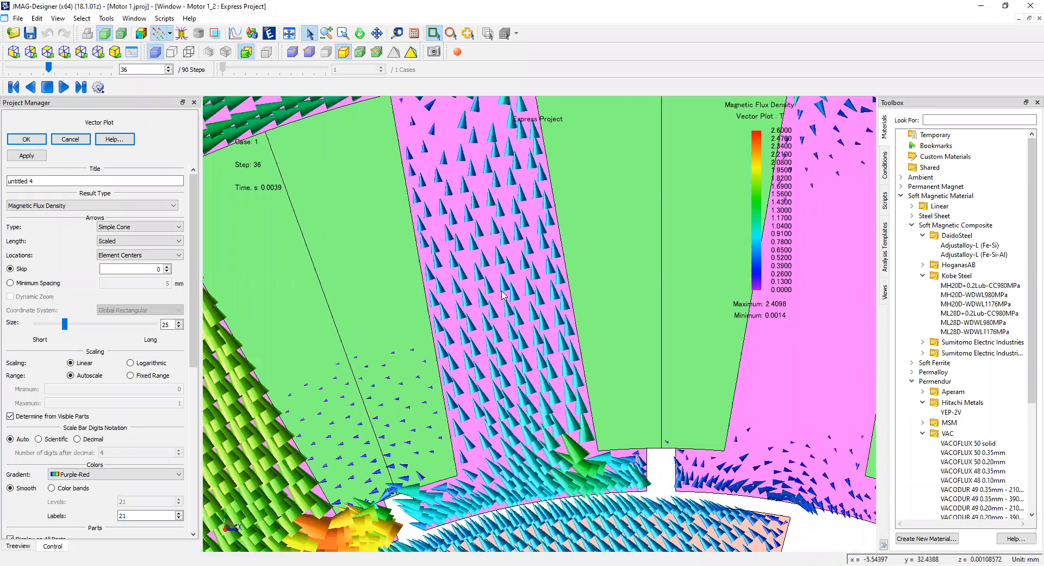
scroll(504, 294, "up", 1)
scroll(504, 294, "down", 3)
scroll(503, 292, "down", 1)
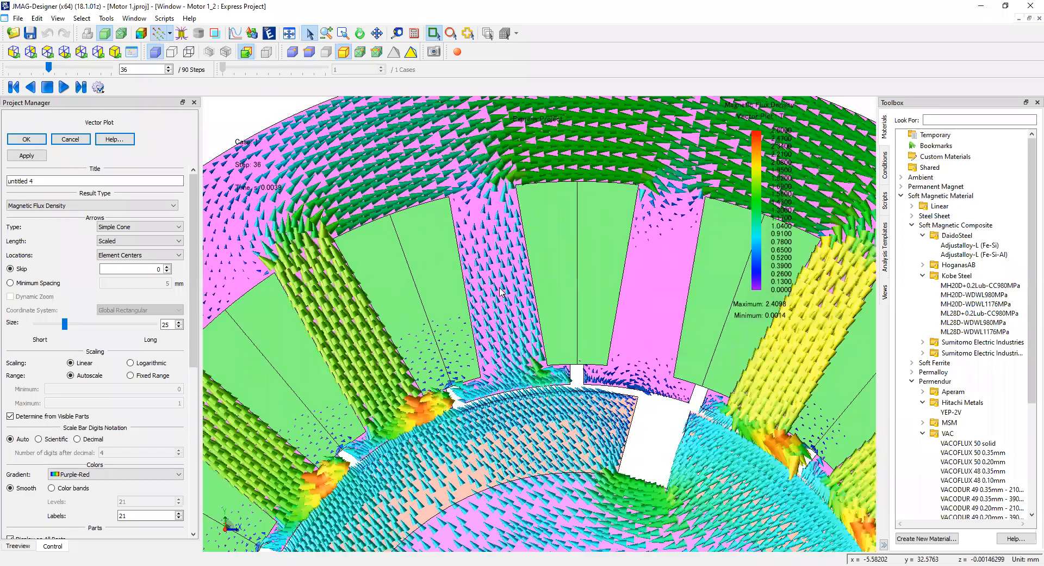
scroll(501, 291, "down", 1)
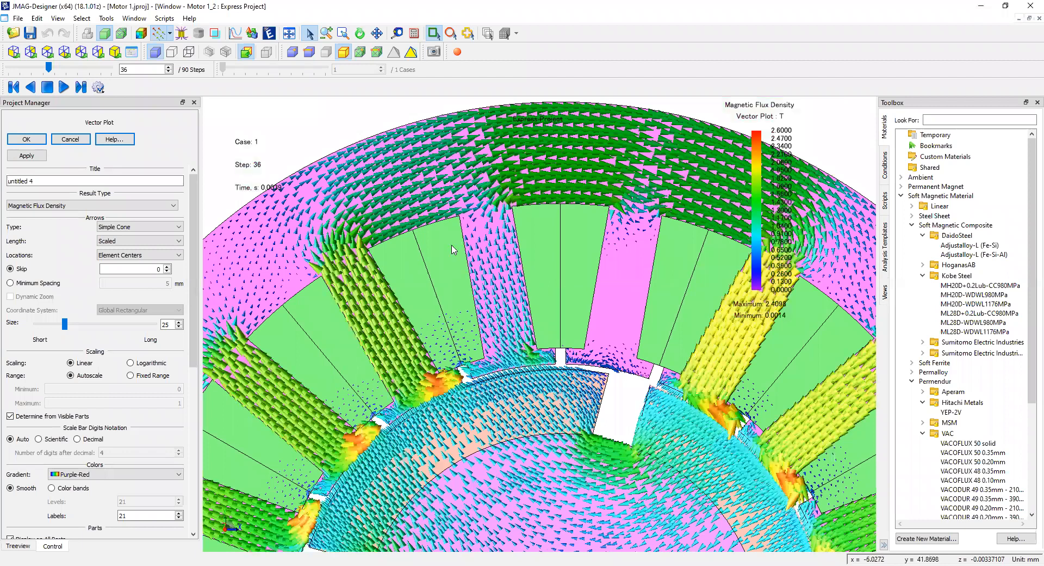
- Examine the flux density arrows around the stator yoke and the whole motor, and discard the vector plot changes
scroll(708, 175, "down", 1)
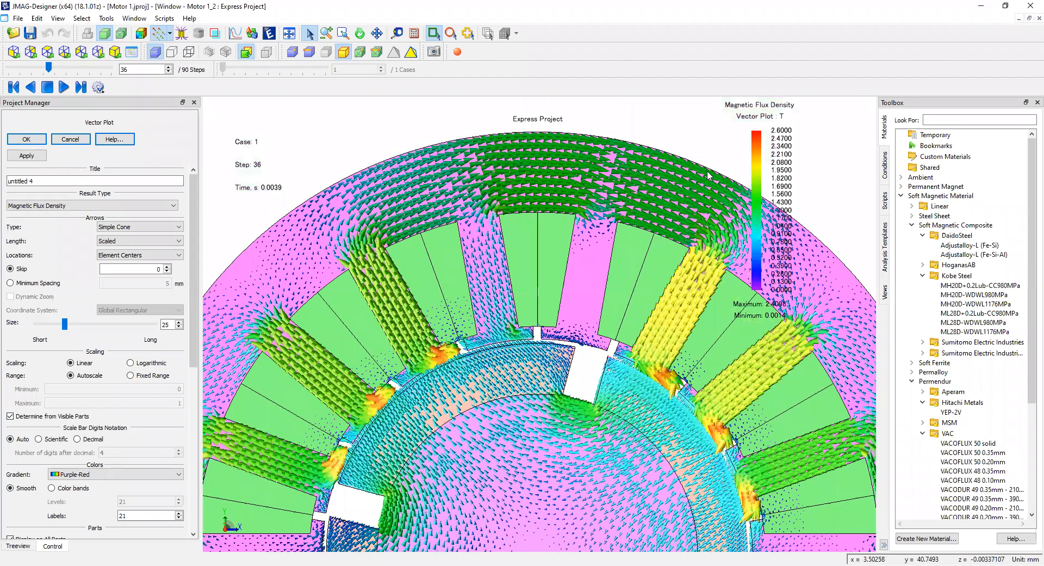
scroll(463, 294, "up", 1)
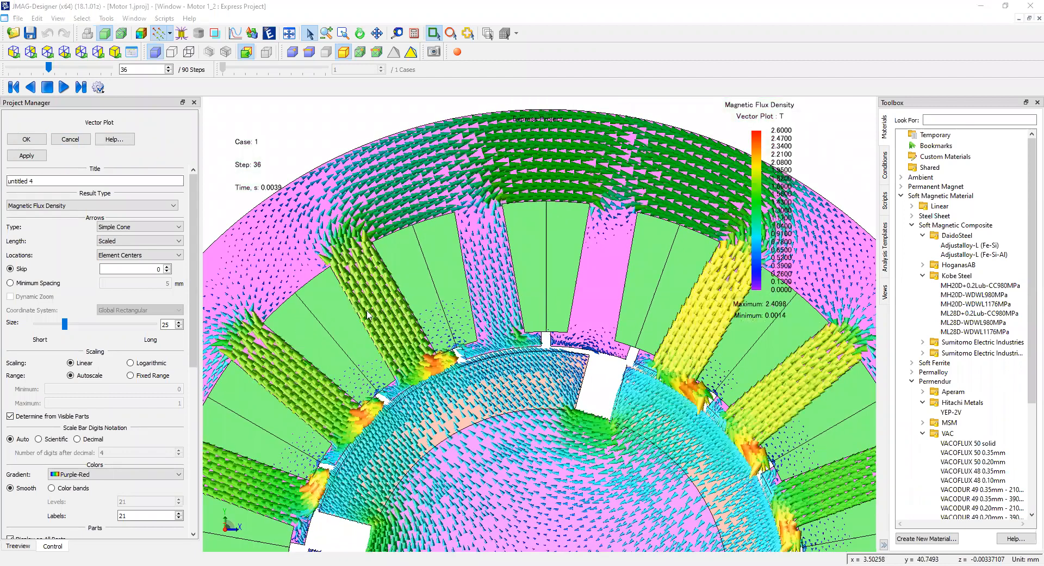
scroll(430, 286, "up", 1)
scroll(779, 174, "down", 1)
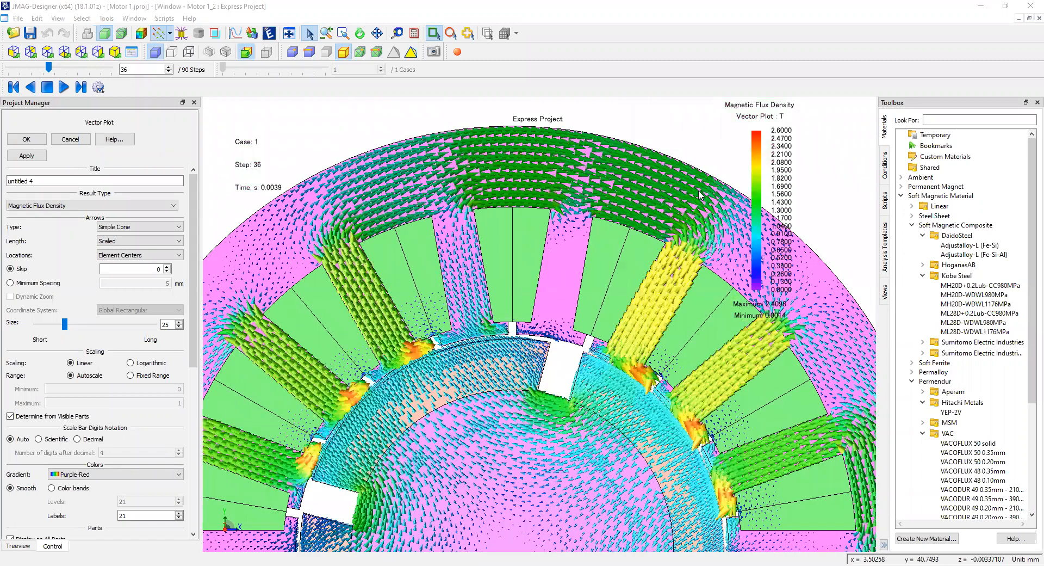
scroll(776, 195, "down", 1)
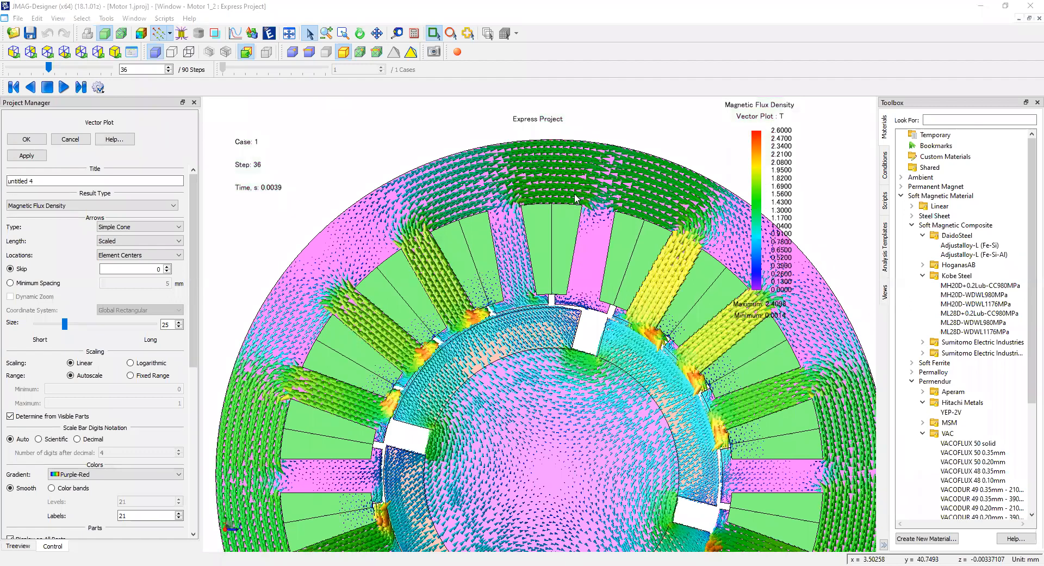
scroll(444, 267, "down", 1)
scroll(558, 352, "down", 1)
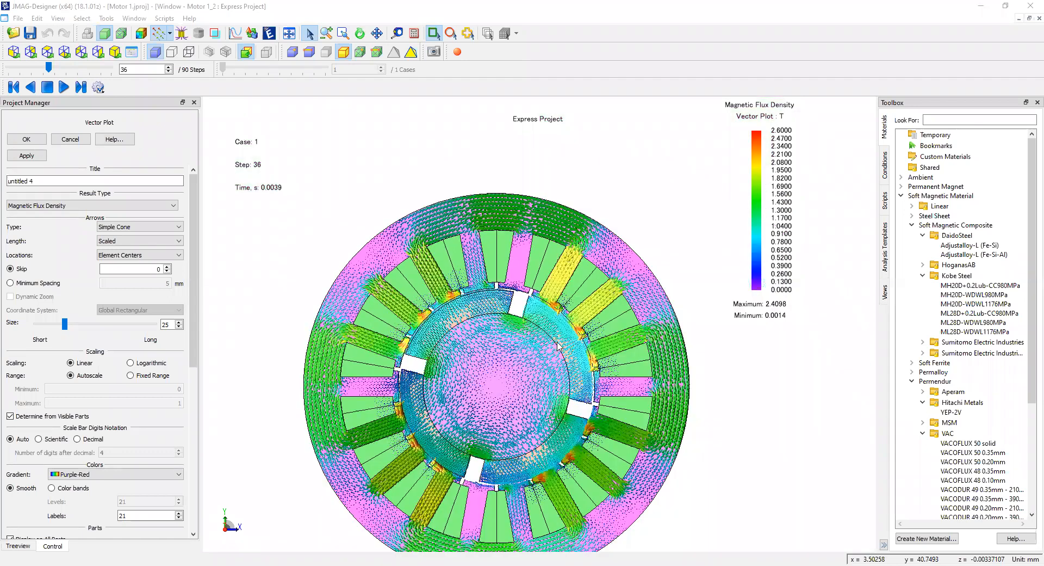
scroll(559, 348, "up", 4)
scroll(558, 346, "down", 2)
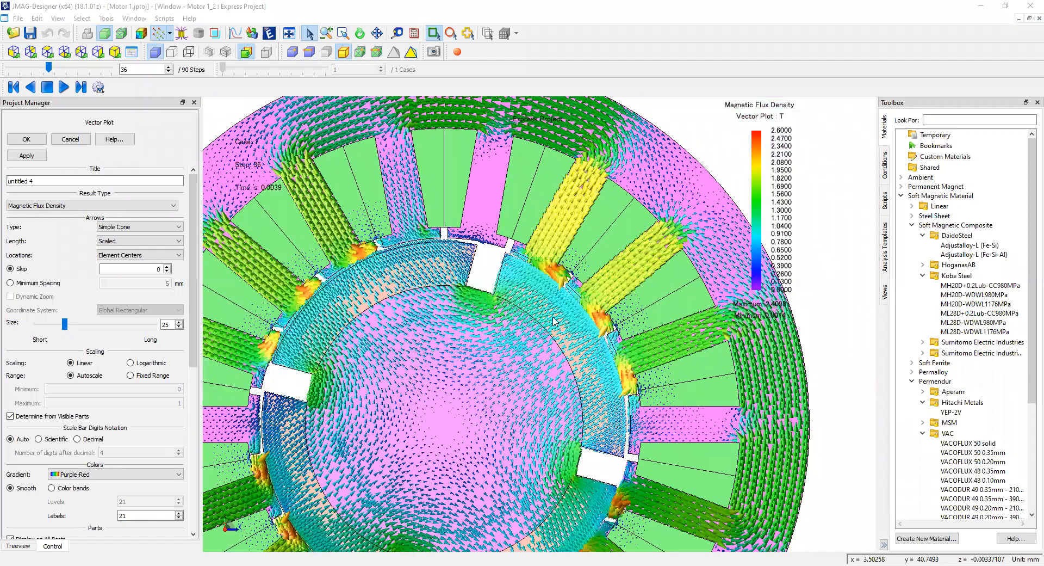
scroll(396, 215, "down", 2)
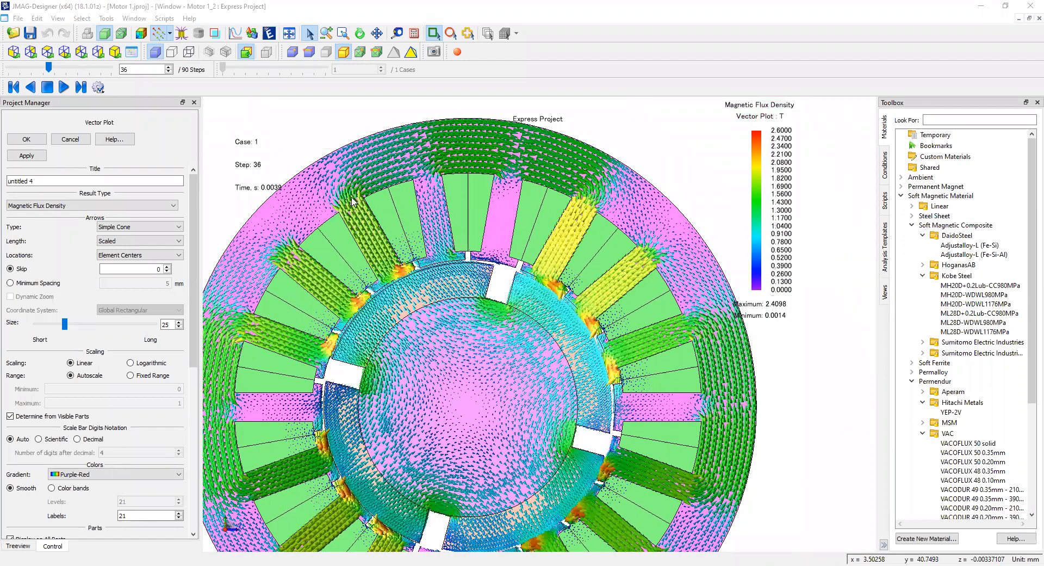
left_click(70, 139)
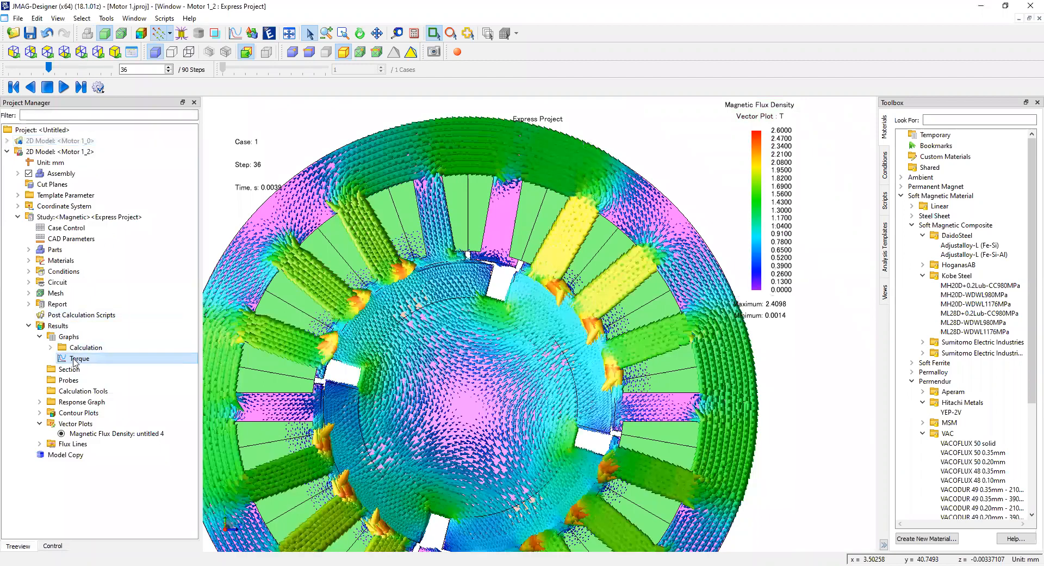
- Create a Magnetic Flux Density flux line plot with 21 black lines, hide the vector plot and display the flux lines
right_click(56, 325)
left_click(90, 356)
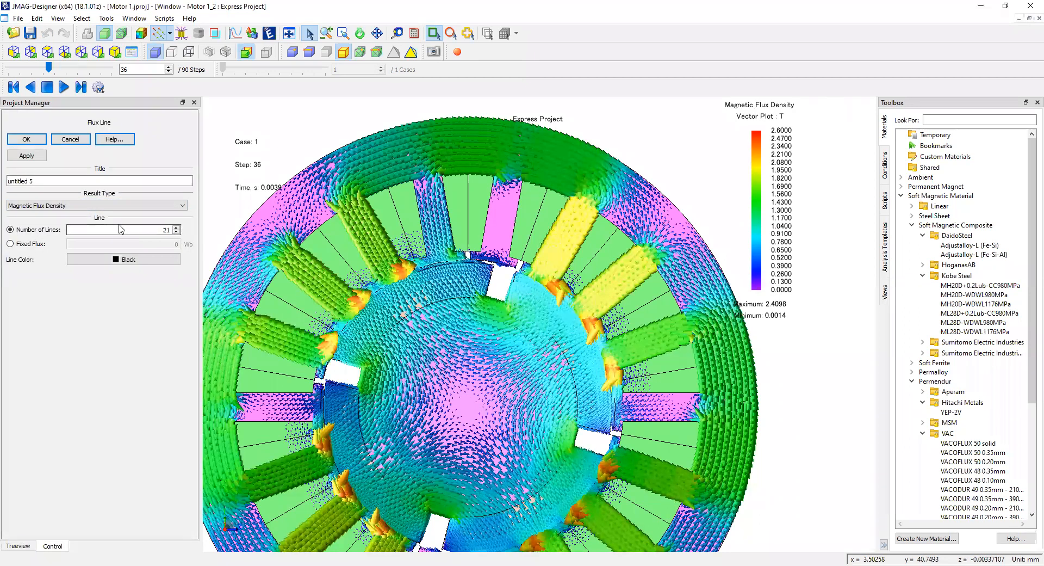
left_click(26, 139)
left_click(162, 36)
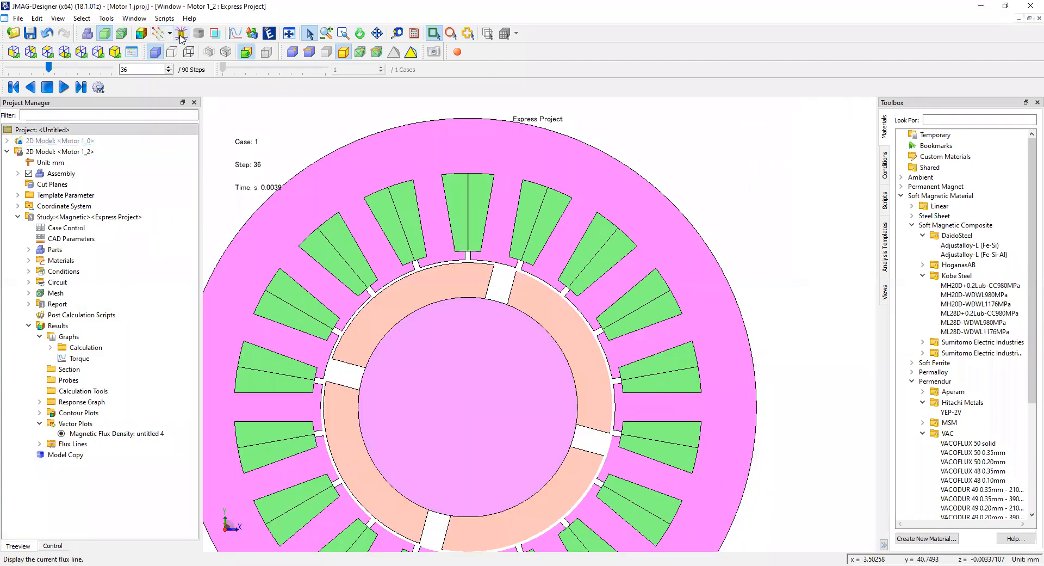
left_click(182, 35)
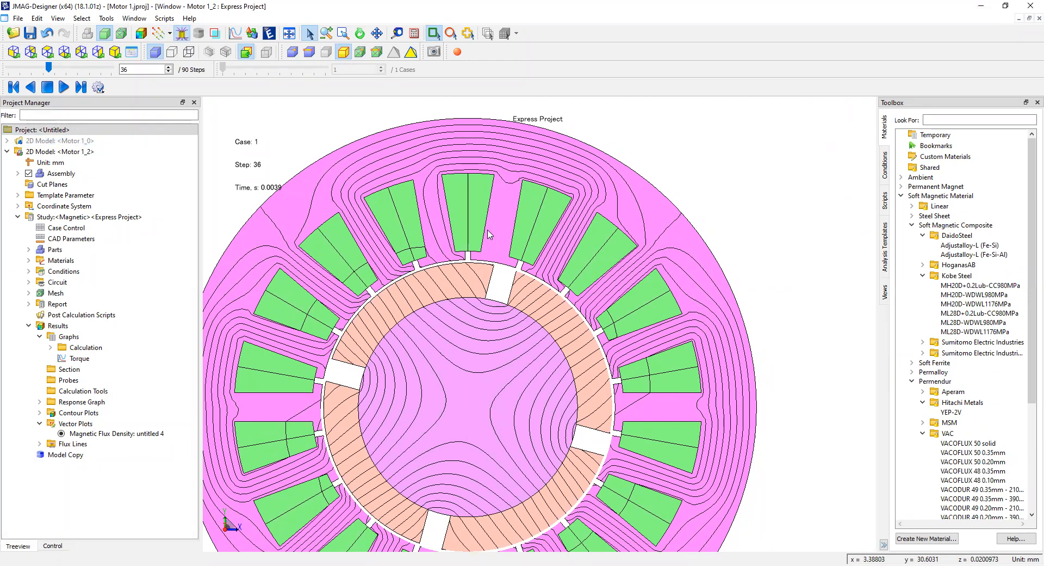
- Open the newest Magnetic Flux Density flux line plot for editing and apply 50 as its number of lines
scroll(450, 250, "up", 1)
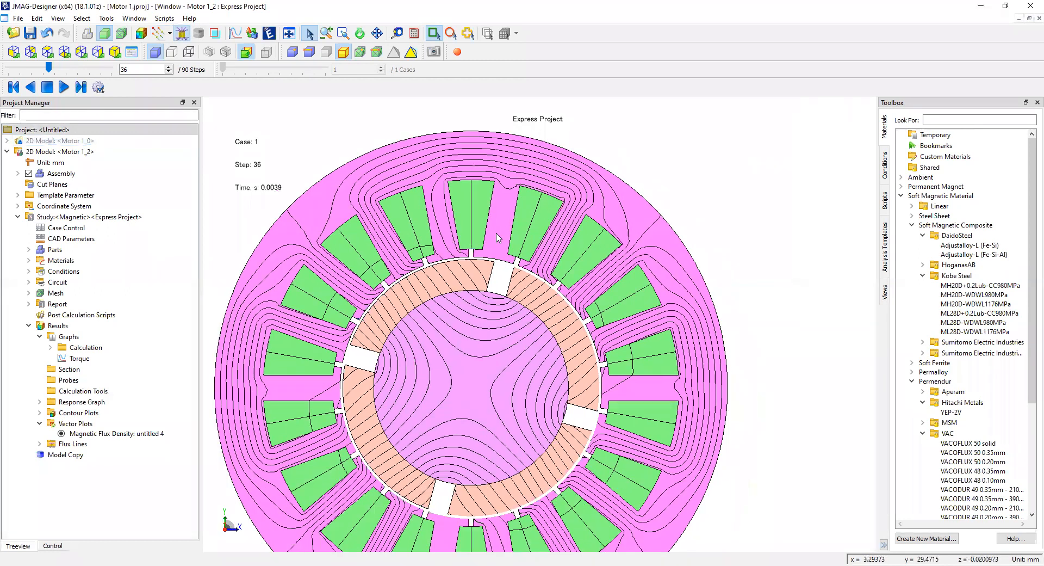
scroll(496, 236, "up", 2)
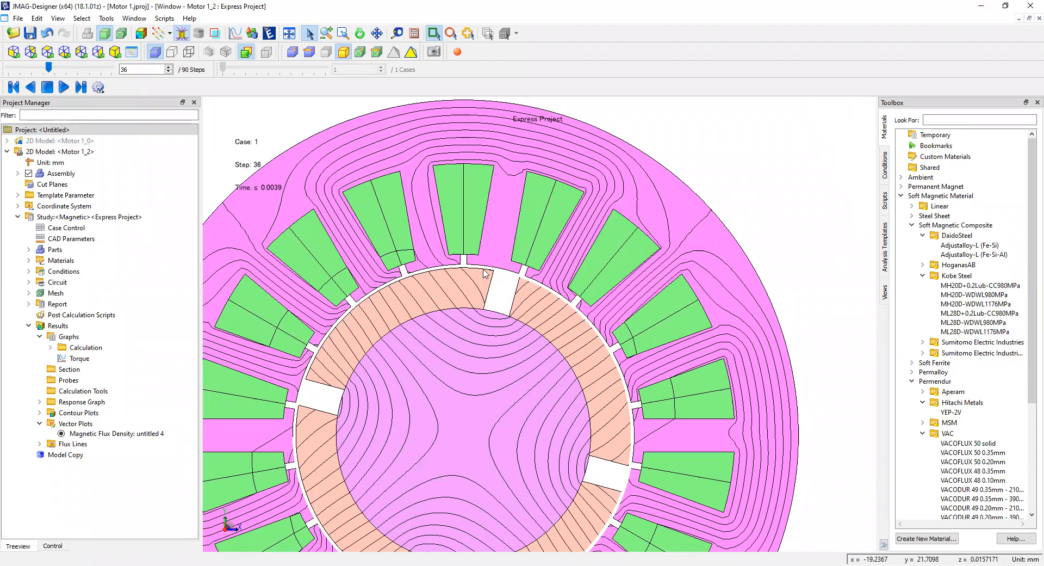
scroll(578, 223, "down", 1)
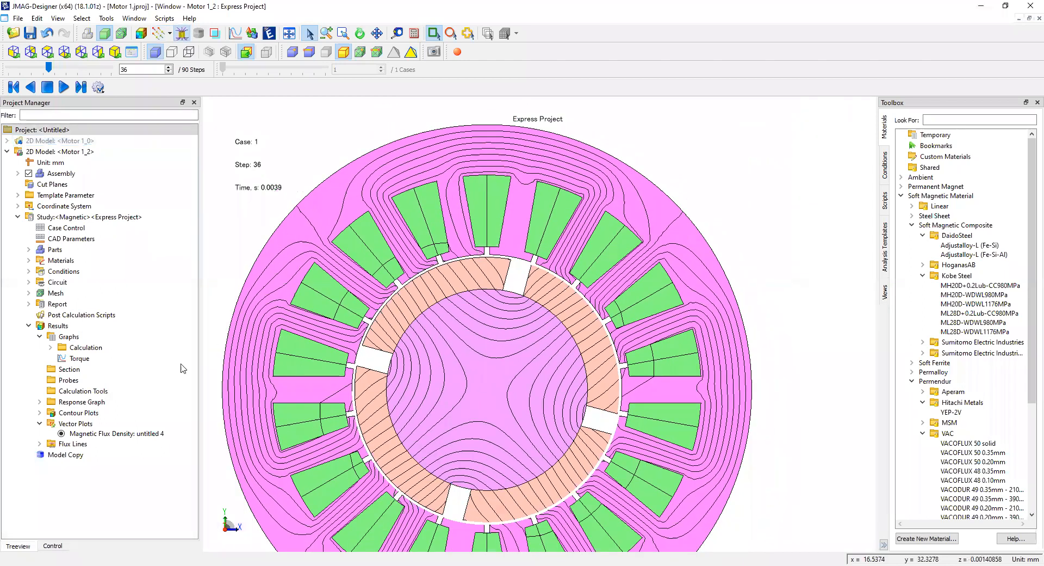
left_click(39, 443)
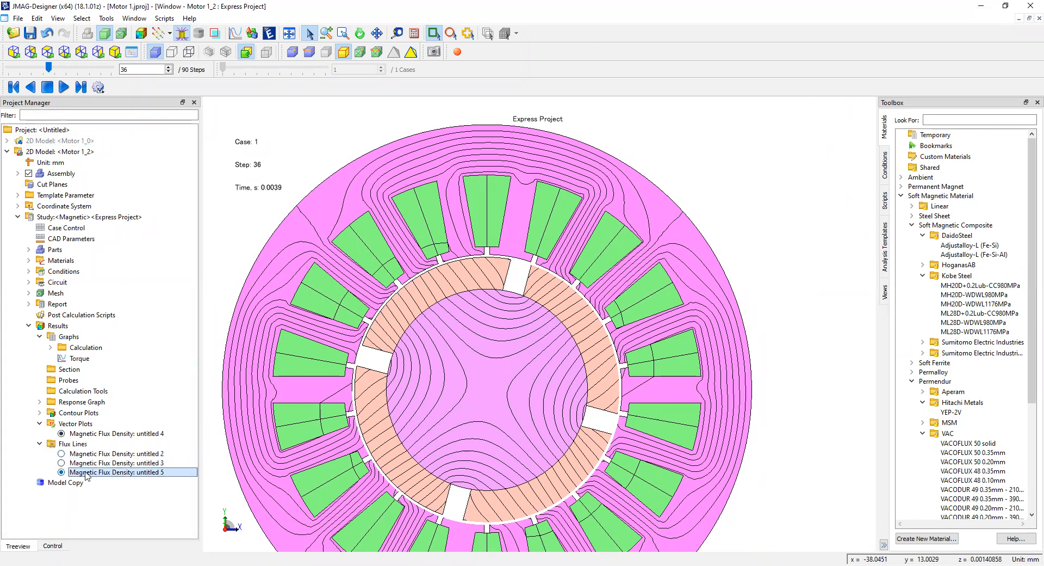
left_click(77, 445)
double_click(81, 470)
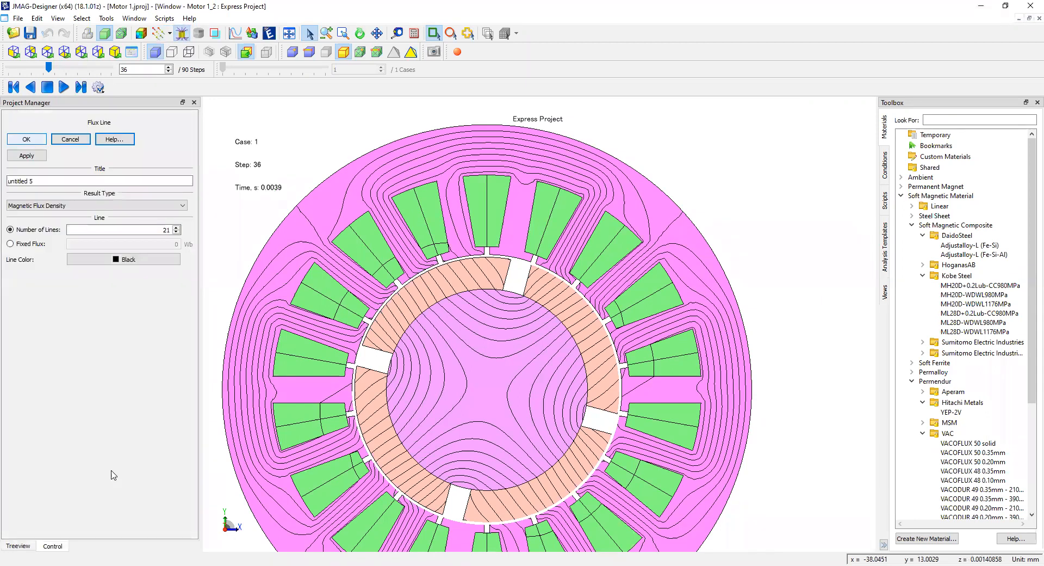
left_click_drag(205, 231, 224, 231)
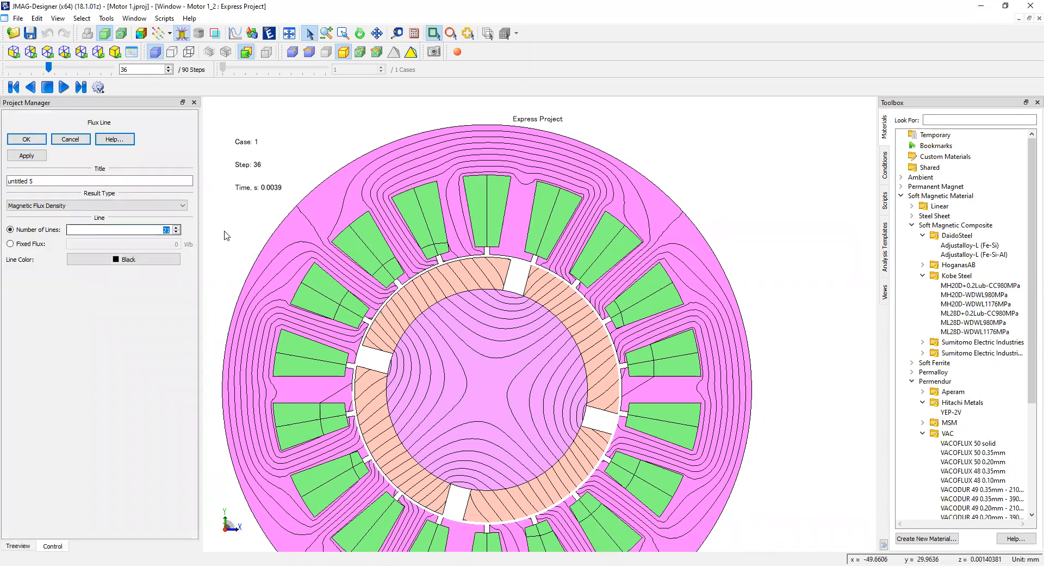
left_click(27, 157)
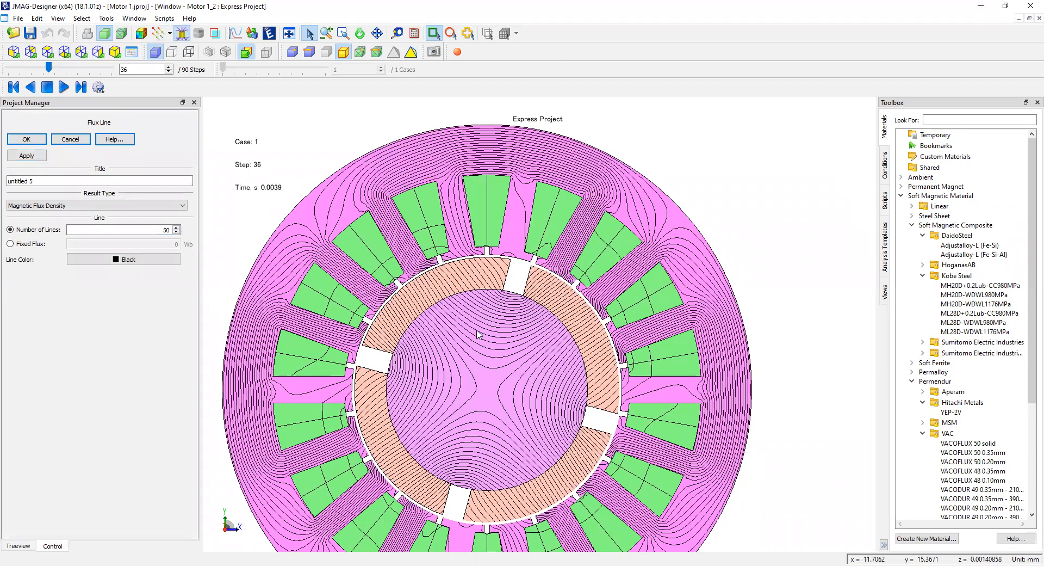
- Set the flux line plot's number of lines to 75 and apply it
left_click(162, 229)
left_click_drag(331, 225, 332, 226)
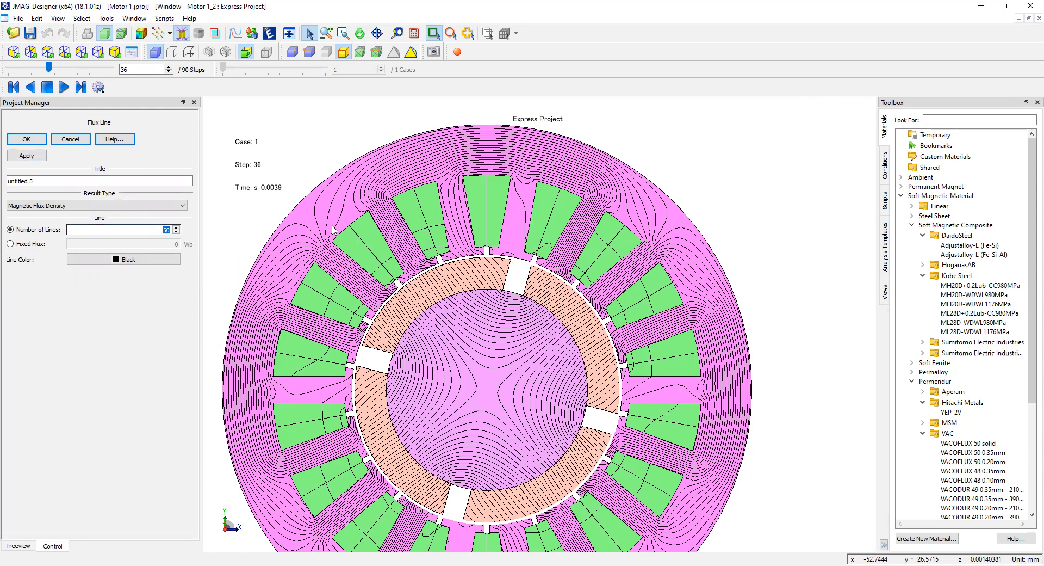
type("75")
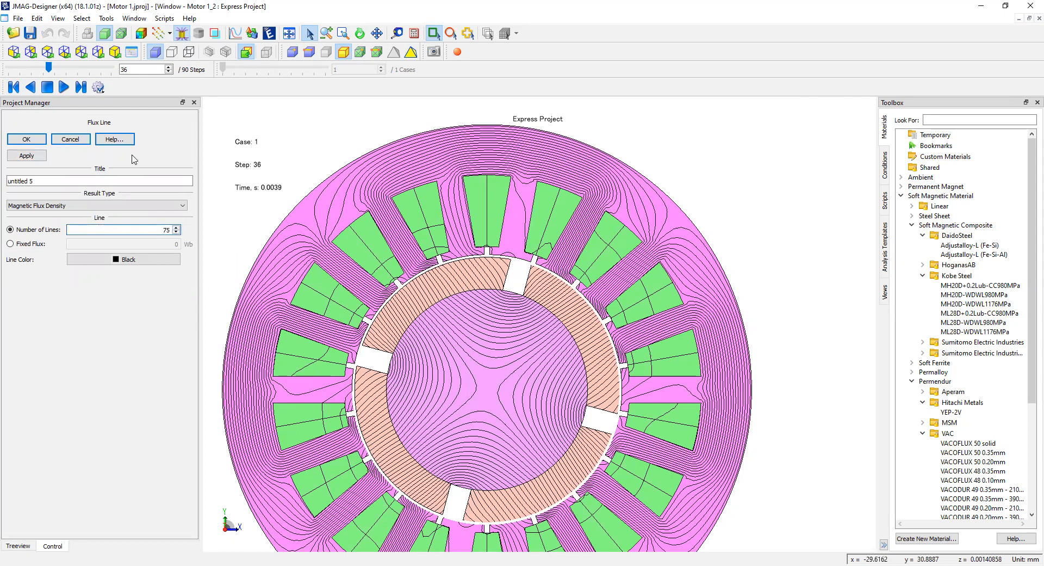
left_click(21, 157)
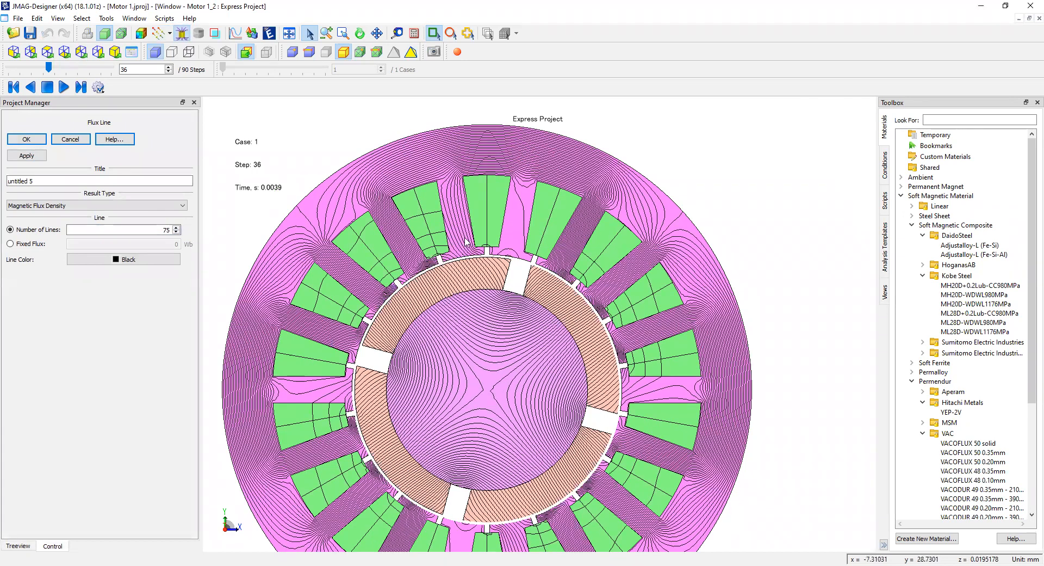
- Inspect the denser flux lines on the motor and animate them through the time steps
scroll(551, 303, "up", 2)
scroll(551, 303, "down", 2)
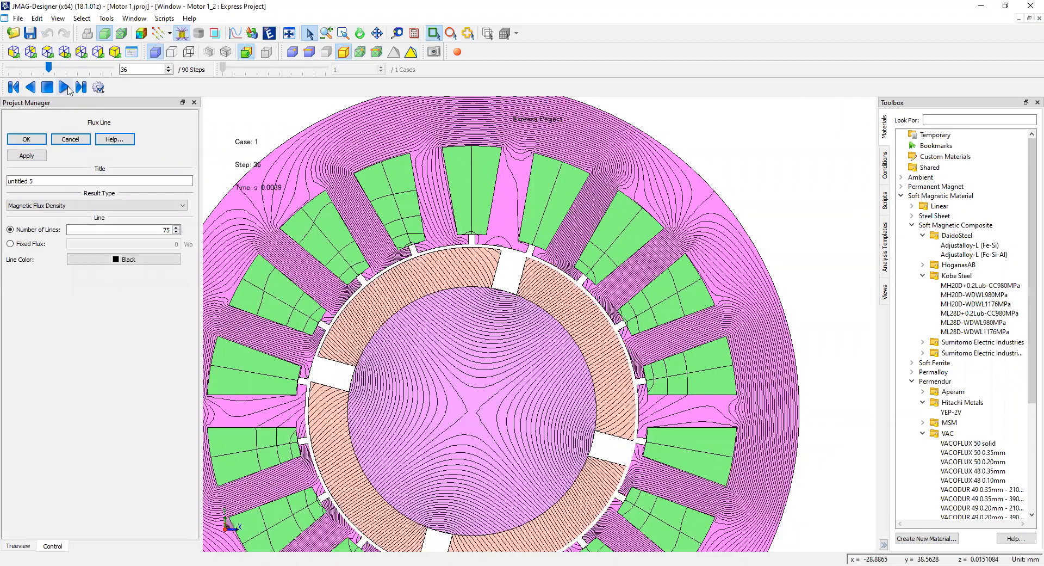
left_click(63, 87)
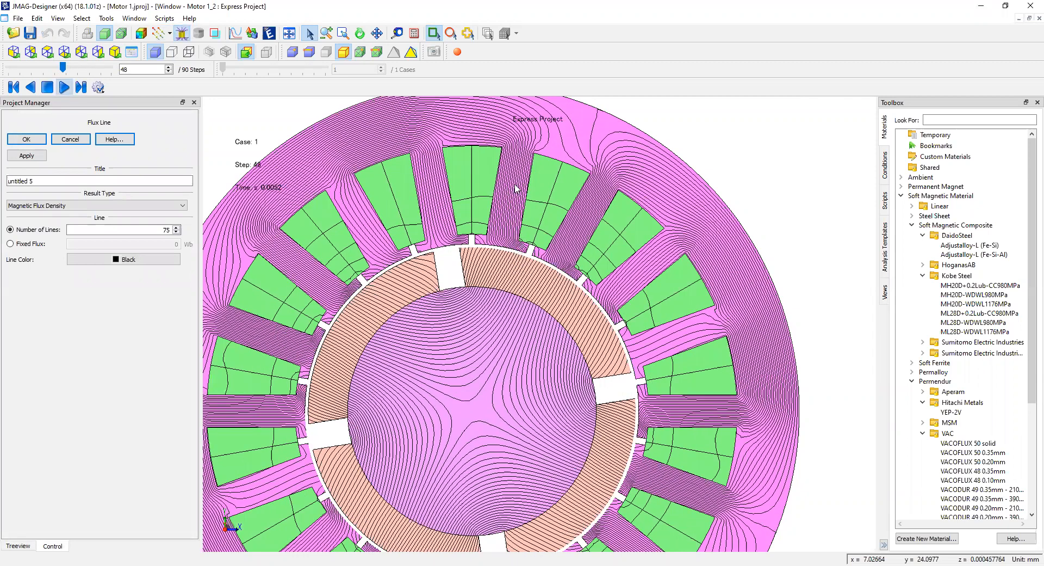
scroll(534, 277, "down", 1)
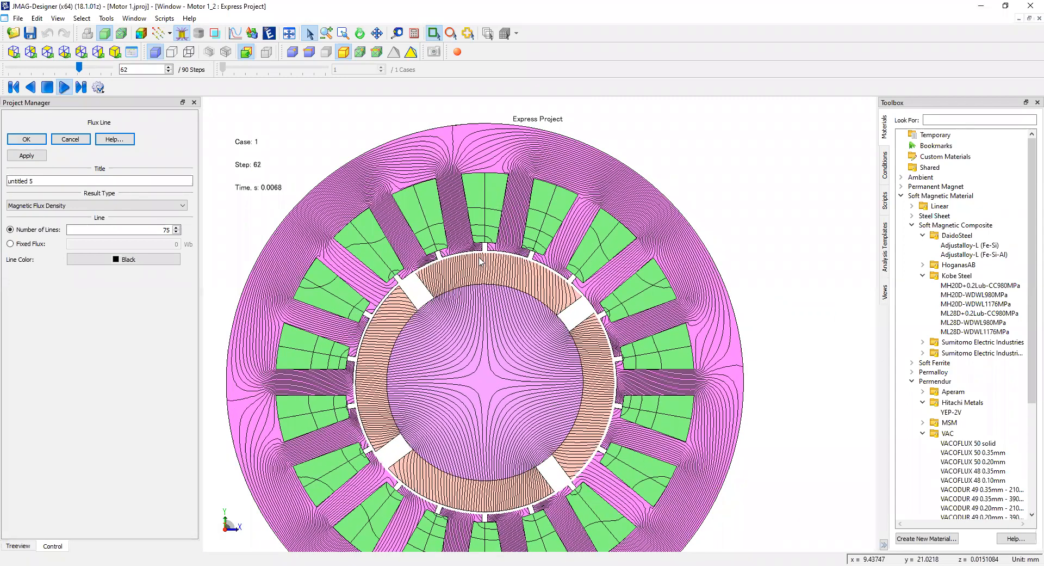
- Stop the flux line animation and discard the edit with 75 lines
left_click(66, 87)
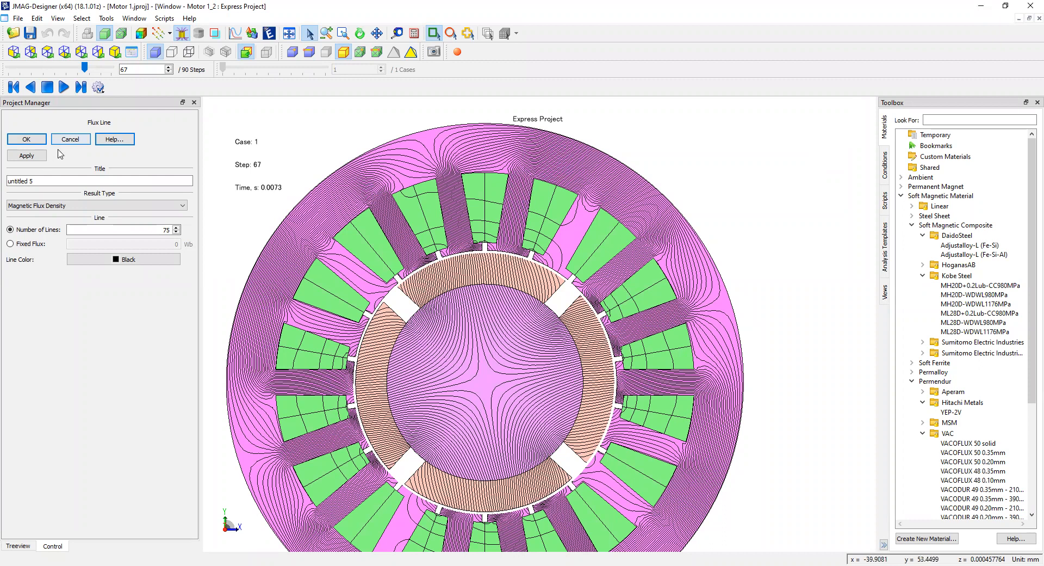
left_click(73, 140)
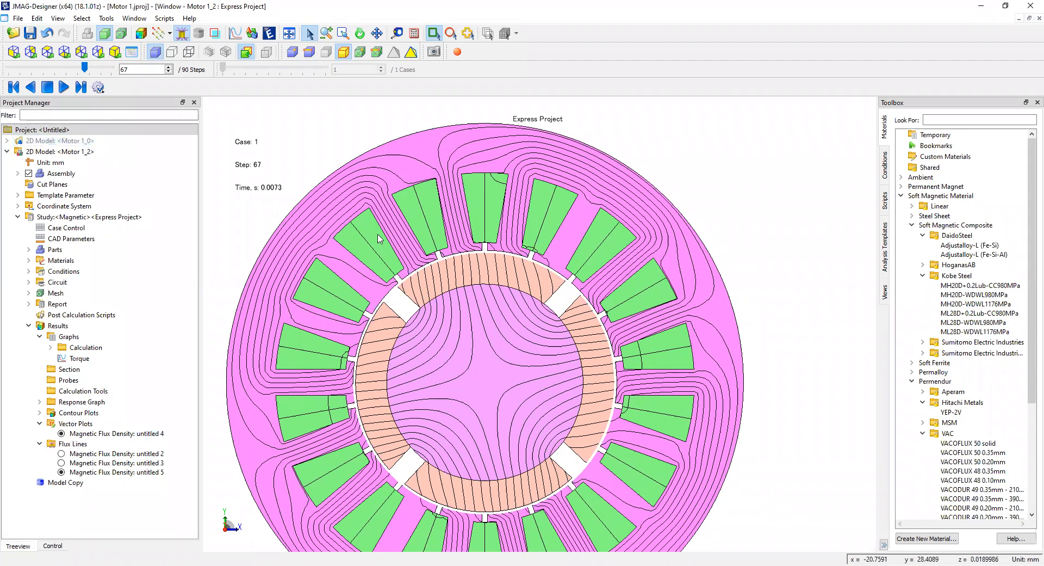
- Display the flux line plot "Magnetic Flux Density: untitled 2" instead of untitled 5
left_click_drag(158, 393, 67, 293)
left_click(77, 338)
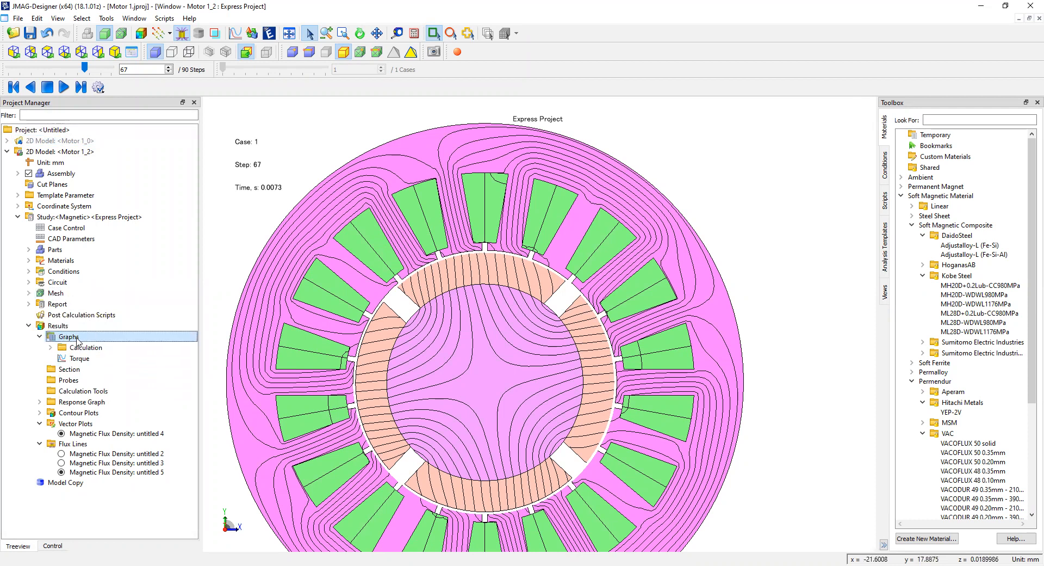
left_click_drag(77, 337, 196, 303)
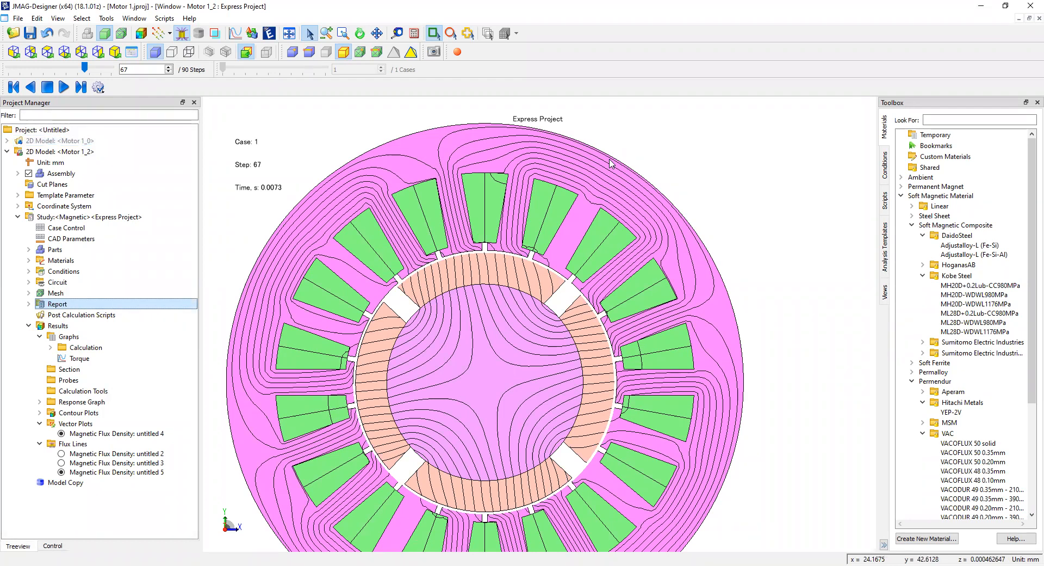
left_click(86, 347)
left_click(99, 454)
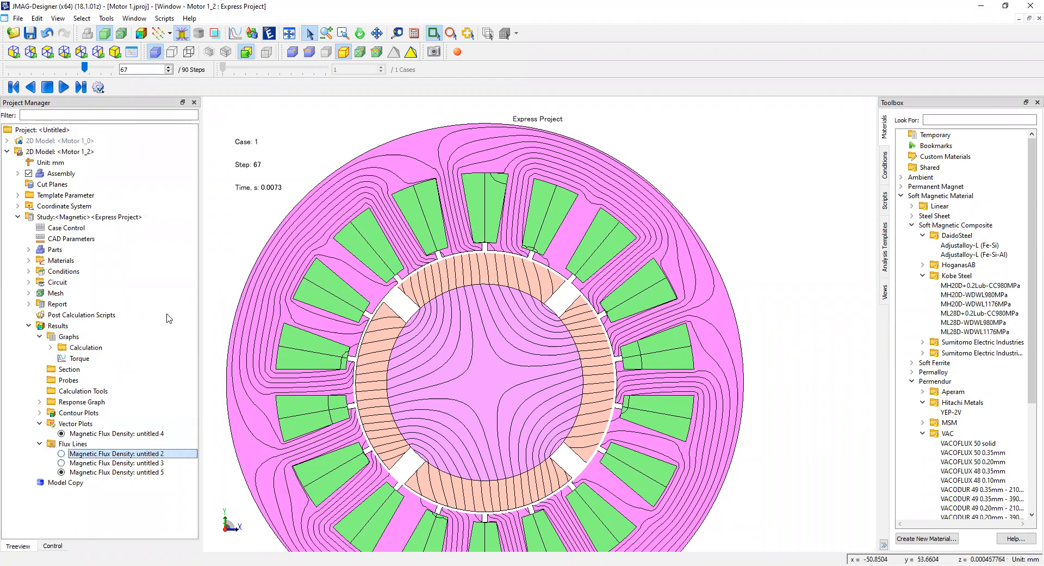
left_click(98, 463)
double_click(109, 455)
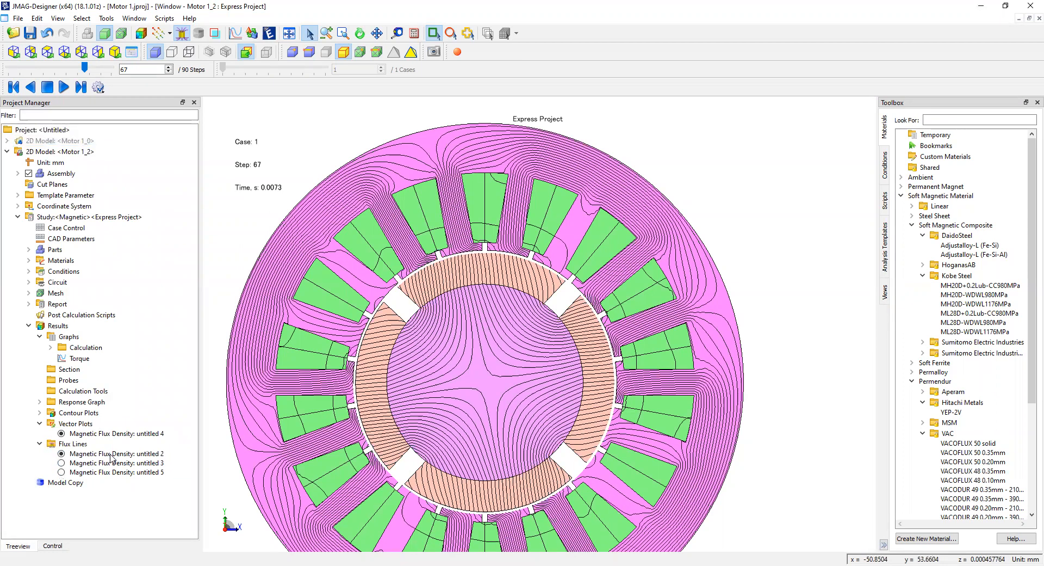
- Examine the flux lines around the upper rotor magnet, the air gap and the neighbouring stator teeth
left_click(103, 412)
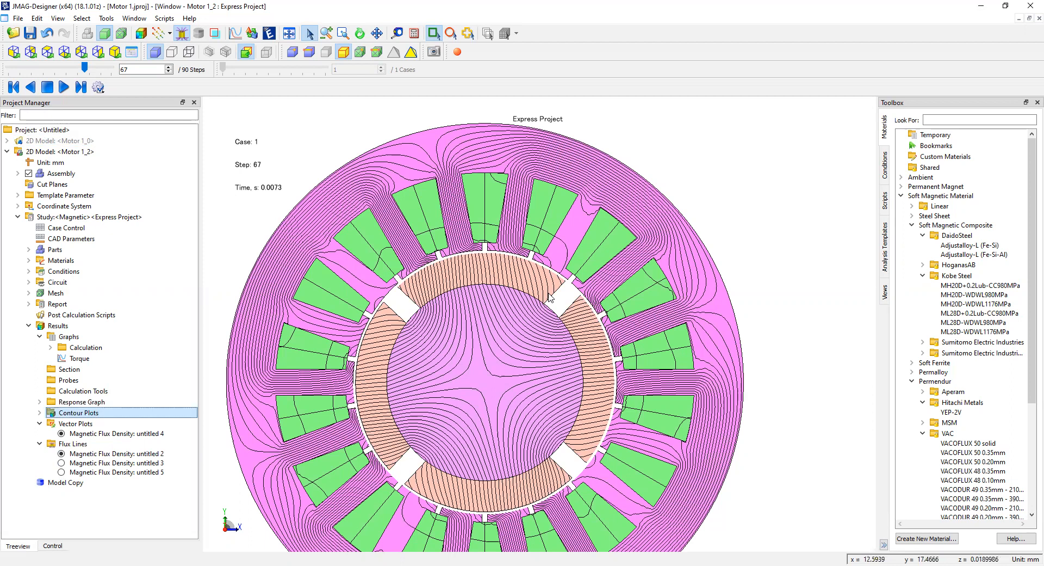
scroll(547, 294, "up", 4)
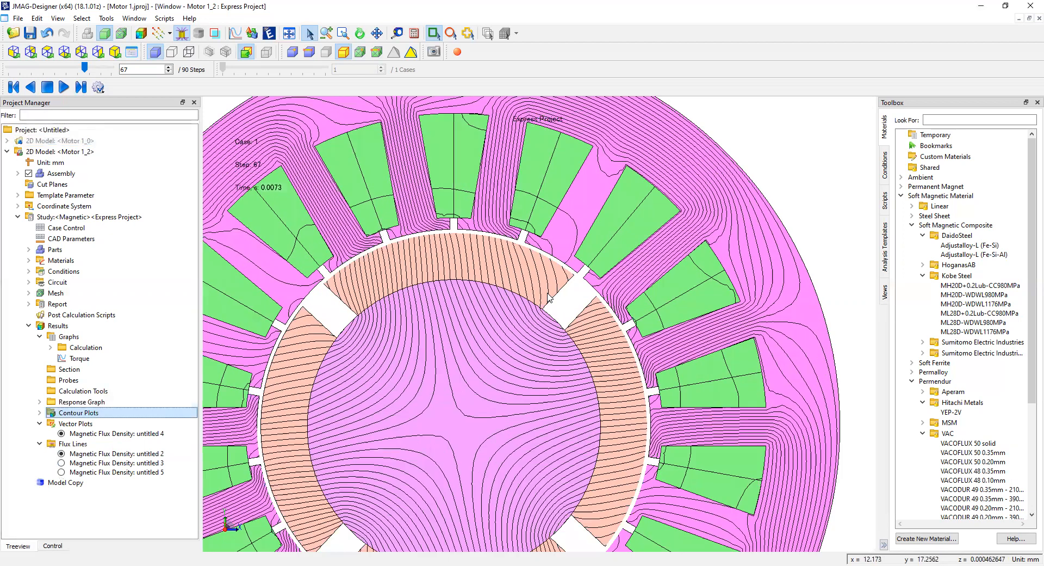
scroll(547, 294, "down", 3)
scroll(548, 297, "up", 3)
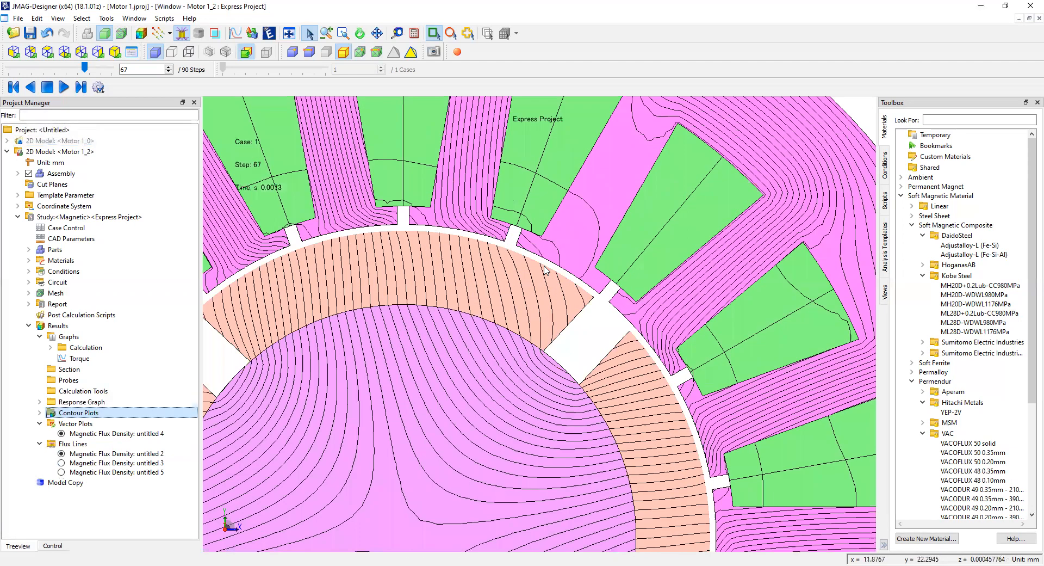
scroll(545, 249, "down", 4)
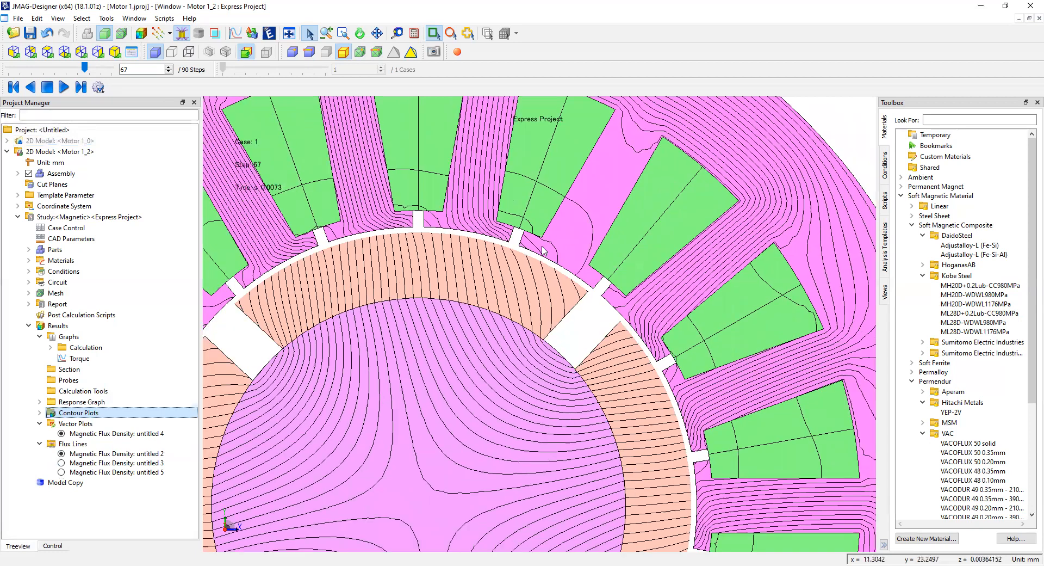
scroll(518, 277, "up", 1)
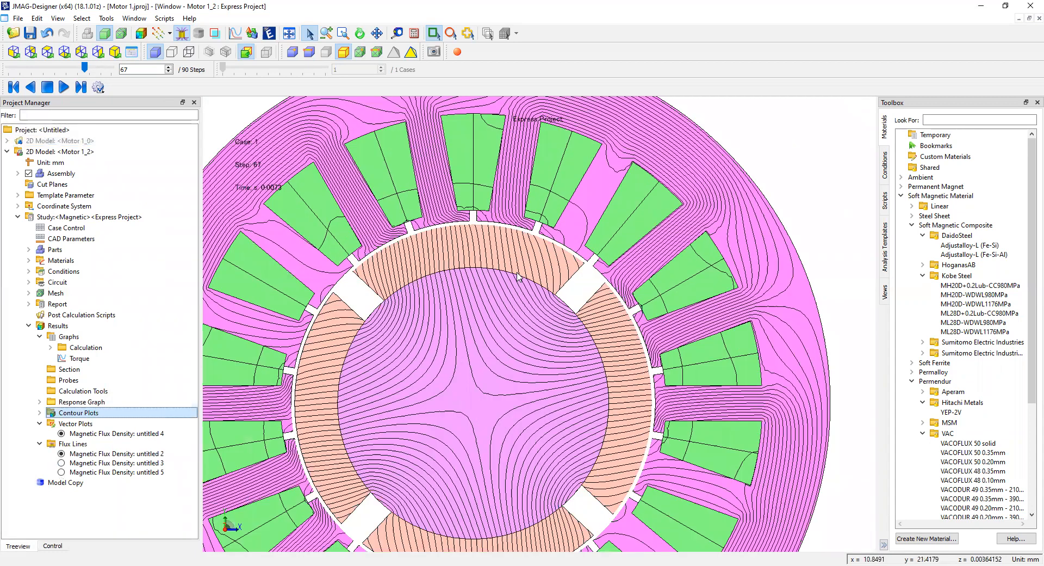
scroll(518, 276, "down", 1)
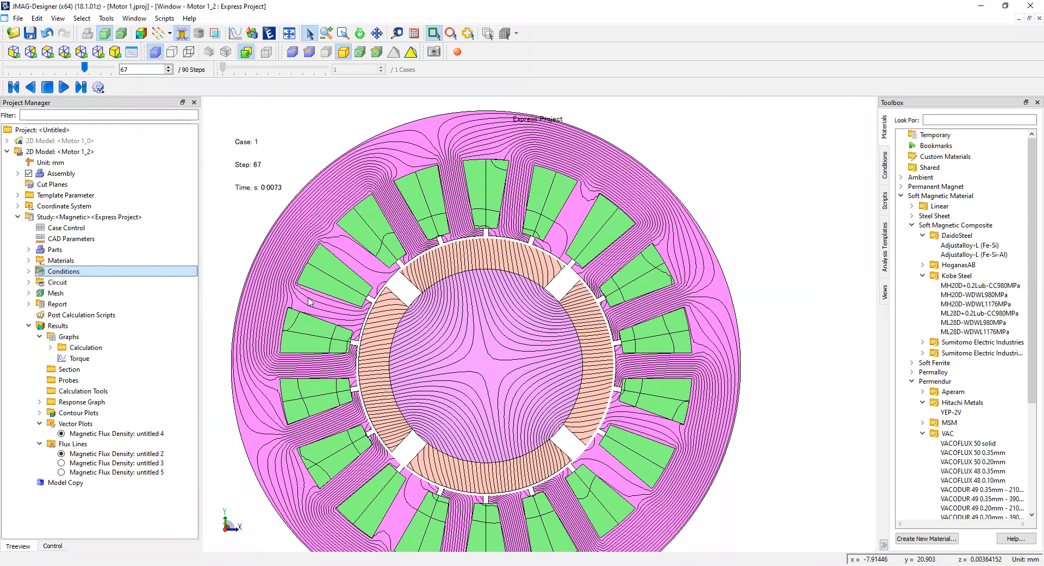
scroll(505, 251, "up", 3)
scroll(505, 251, "down", 2)
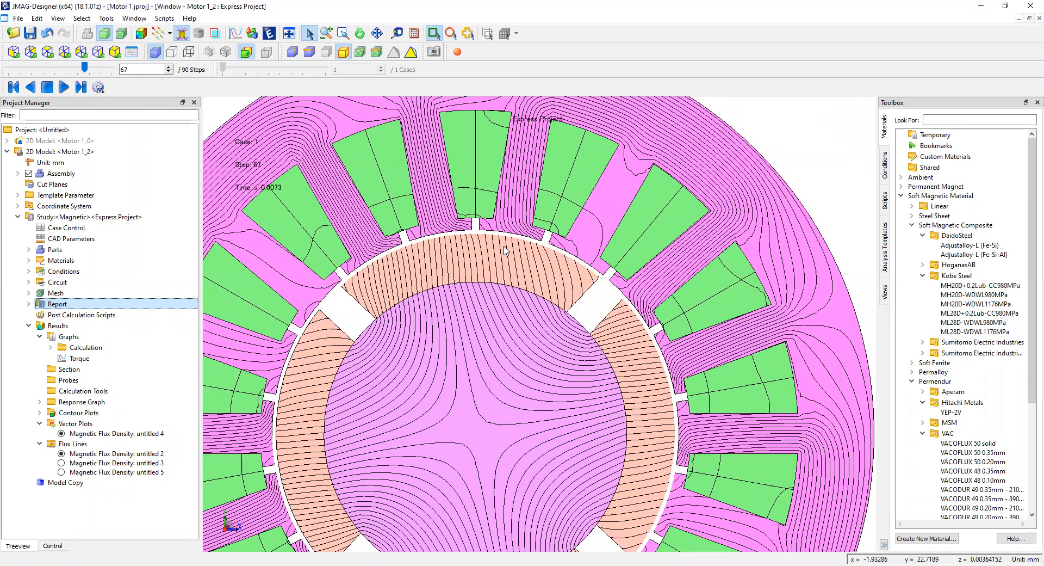
scroll(505, 250, "down", 2)
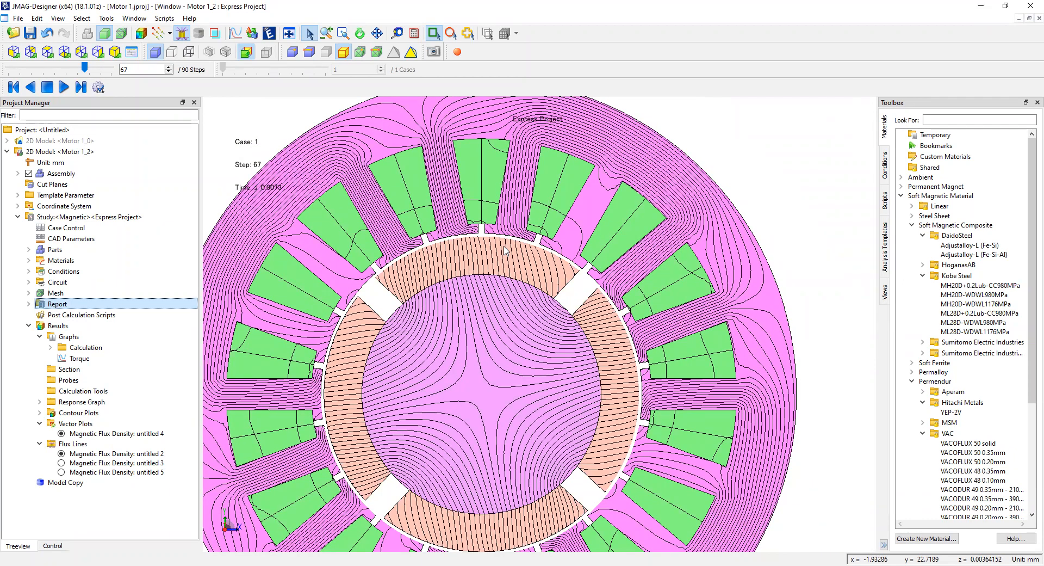
scroll(505, 250, "down", 1)
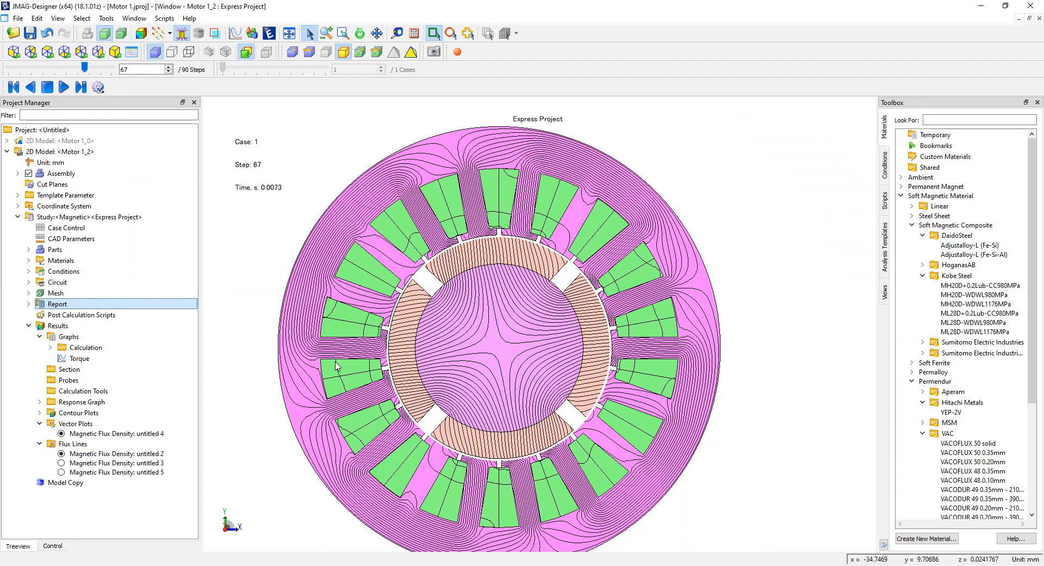
key("Up")
key("Up")
key("Up")
key("Up")
key("Up")
key("Up")
key("Up")
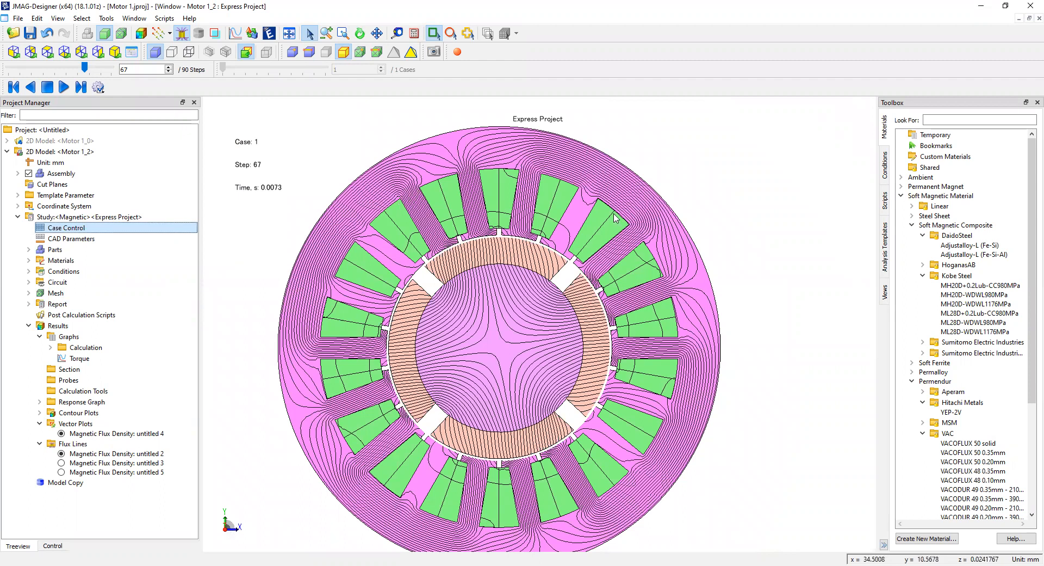
left_click(149, 262)
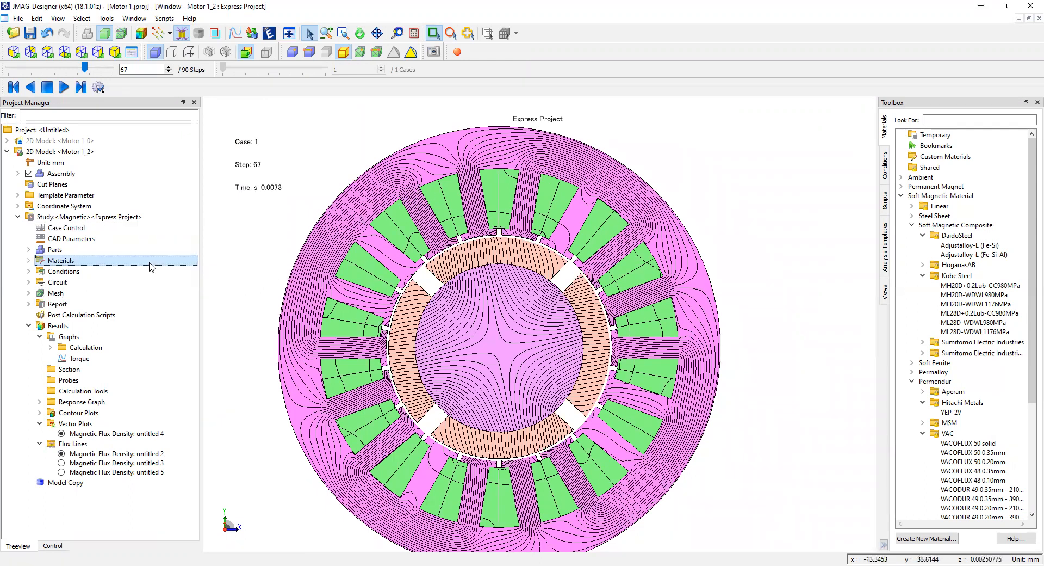
left_click(56, 294)
key("Down")
key("Down")
key("Down")
key("Down")
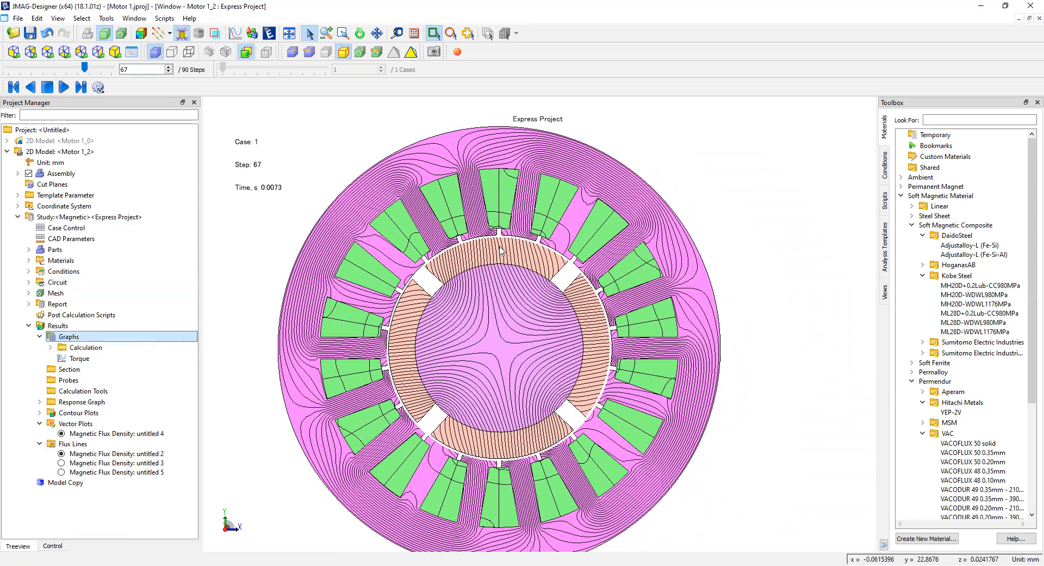
- Examine how the flux lines run through the whole motor, from the rotor core and magnets into the stator teeth and yoke
scroll(501, 251, "down", 1)
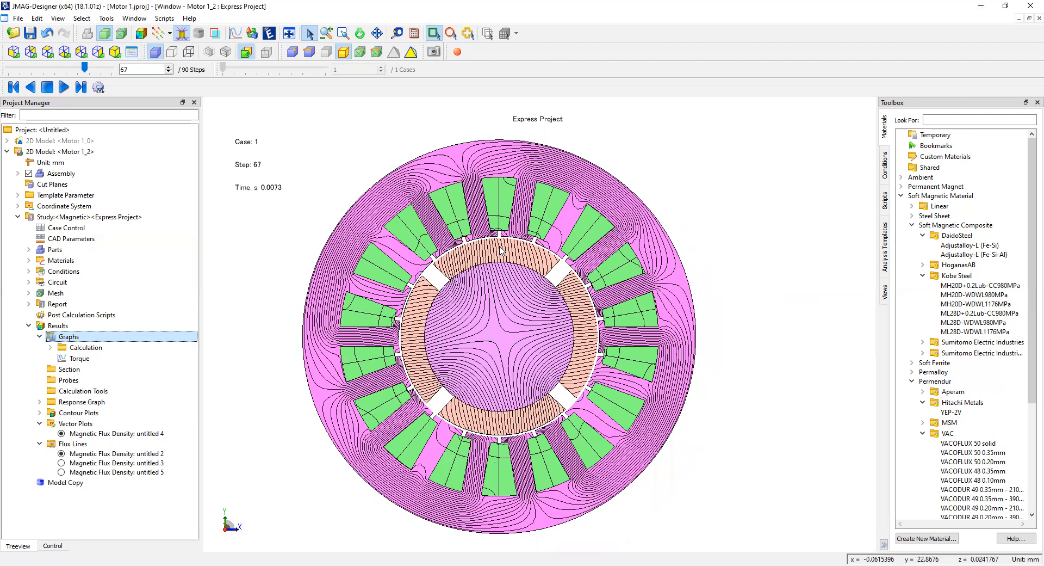
scroll(546, 327, "up", 1)
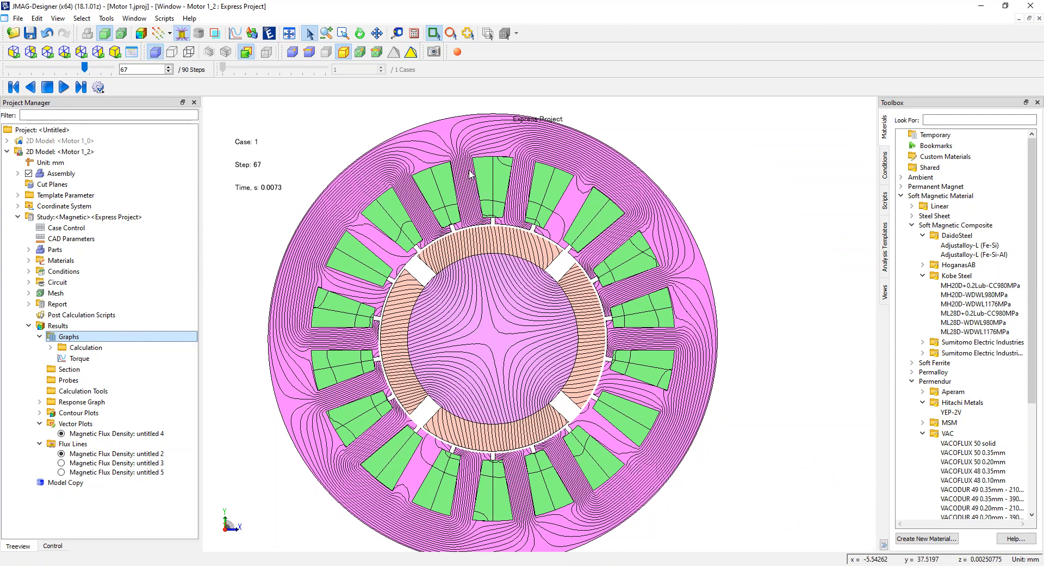
scroll(473, 175, "up", 3)
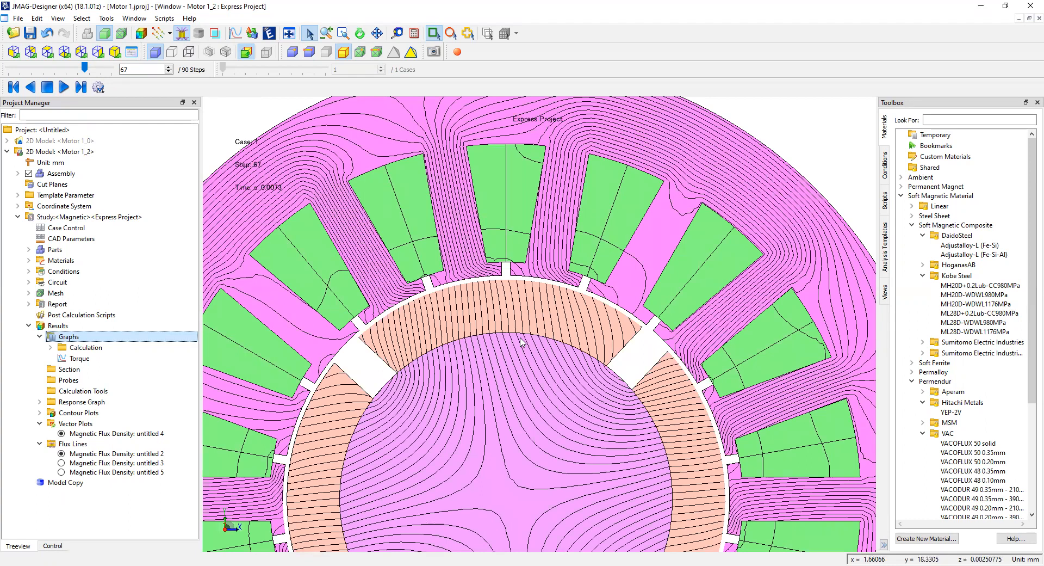
scroll(397, 276, "down", 3)
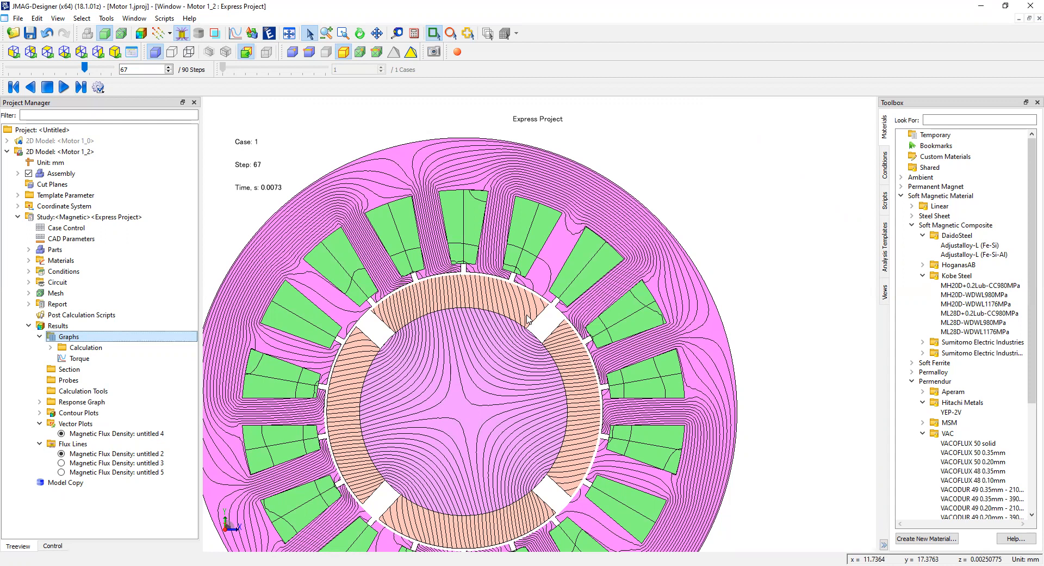
scroll(527, 313, "up", 3)
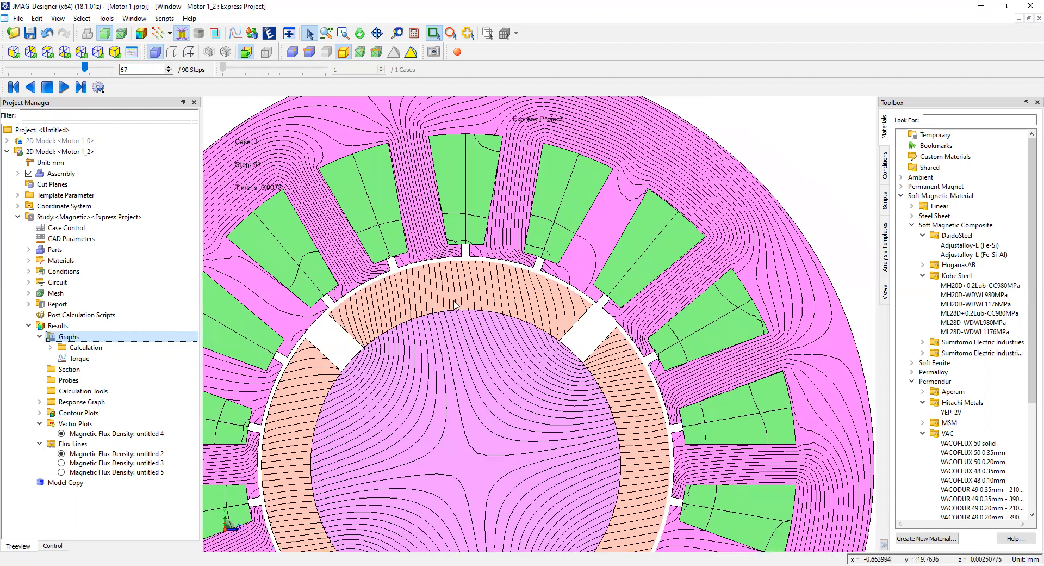
scroll(530, 299, "up", 1)
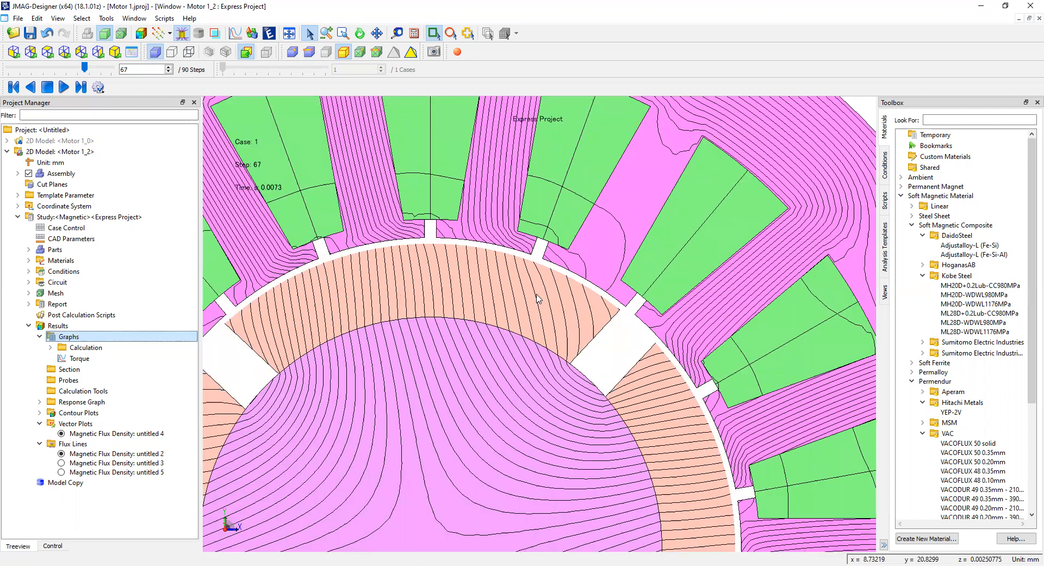
scroll(538, 298, "down", 2)
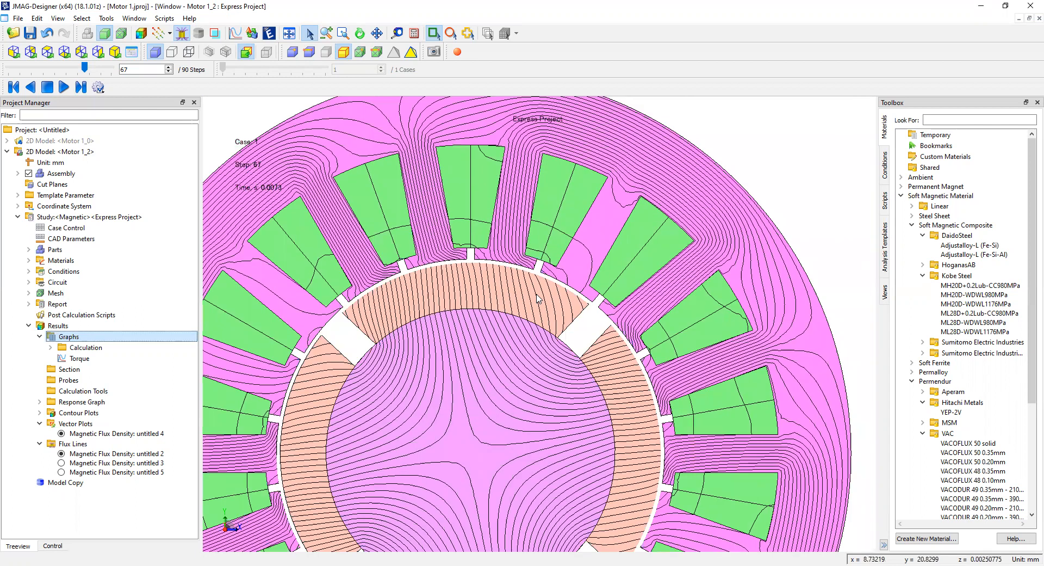
scroll(538, 298, "down", 3)
scroll(519, 326, "up", 3)
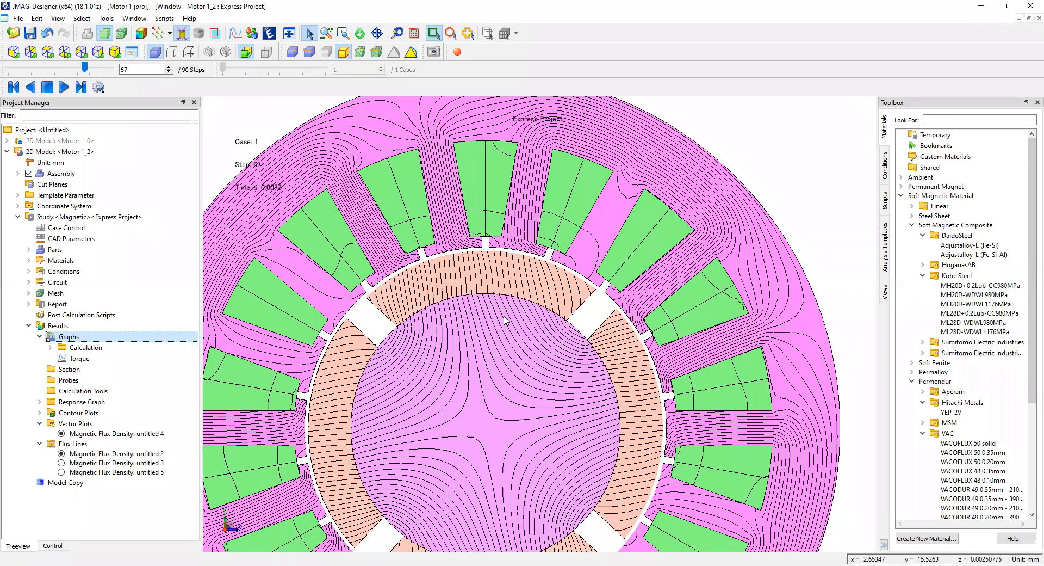
scroll(531, 303, "down", 2)
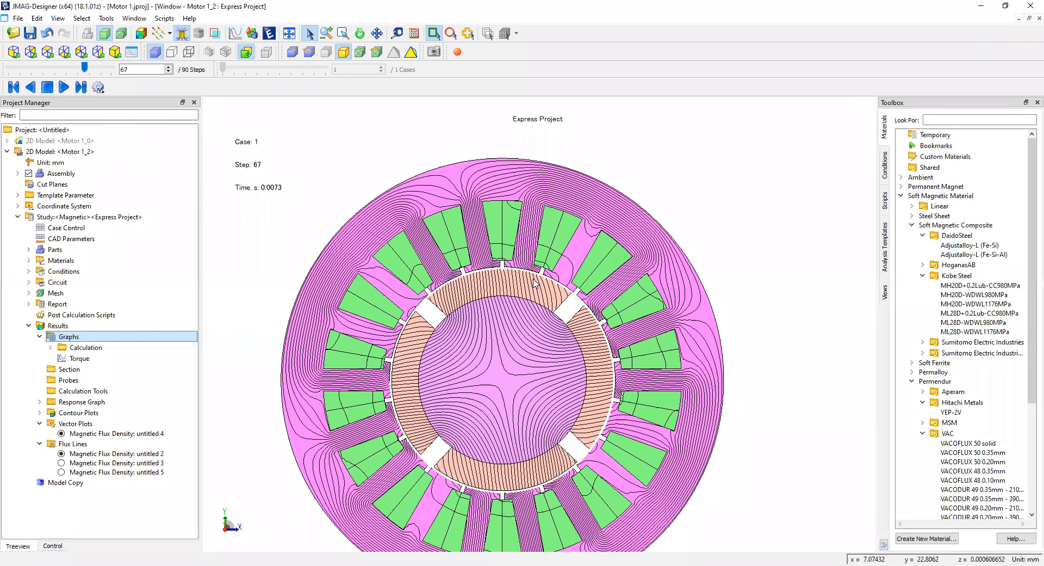
- Inspect close up the flux lines crossing the air gap at the slot opening above the upper magnet
scroll(534, 282, "up", 4)
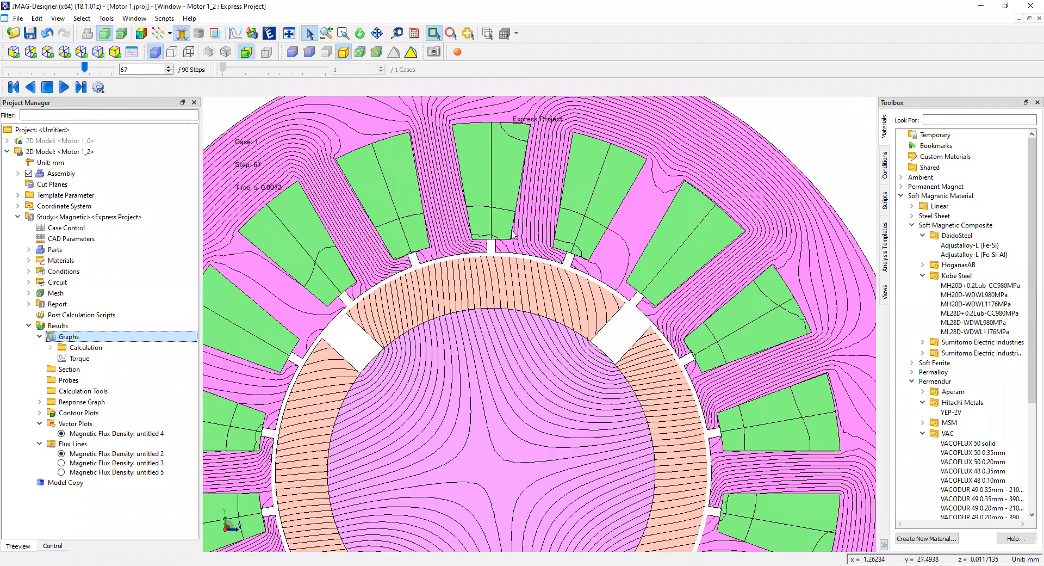
scroll(505, 255, "up", 2)
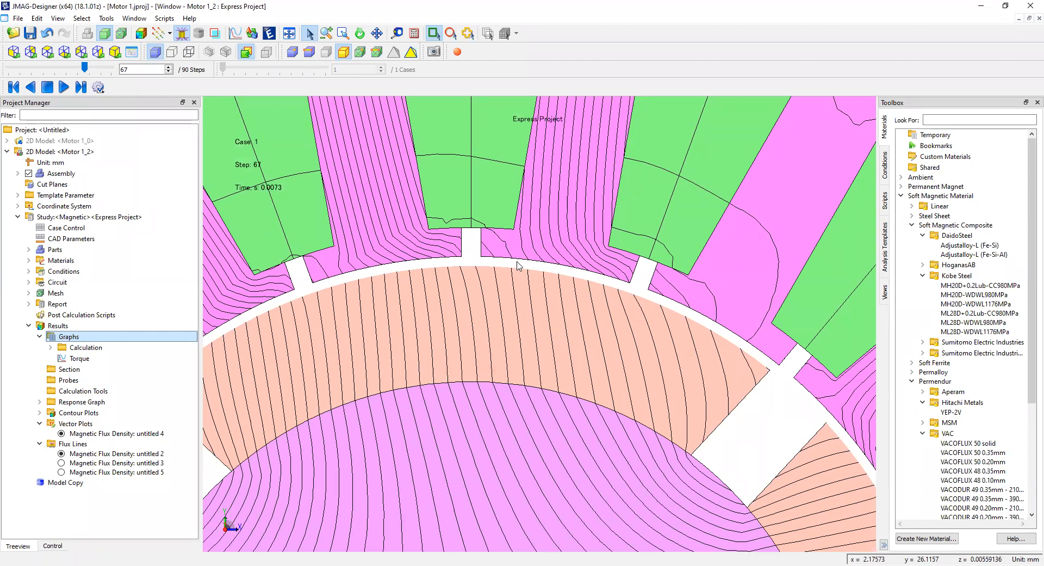
scroll(518, 265, "down", 2)
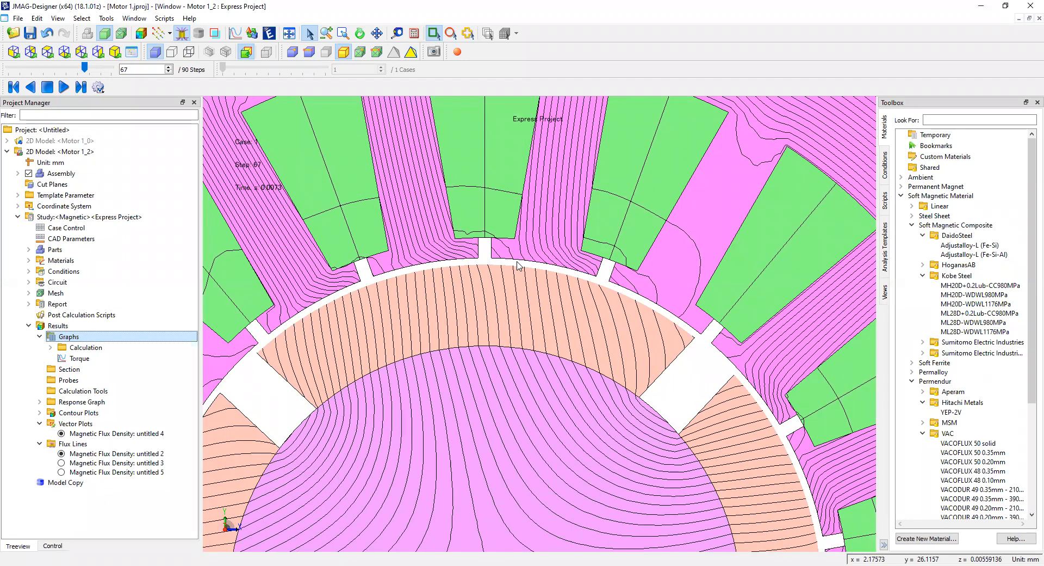
scroll(500, 264, "down", 2)
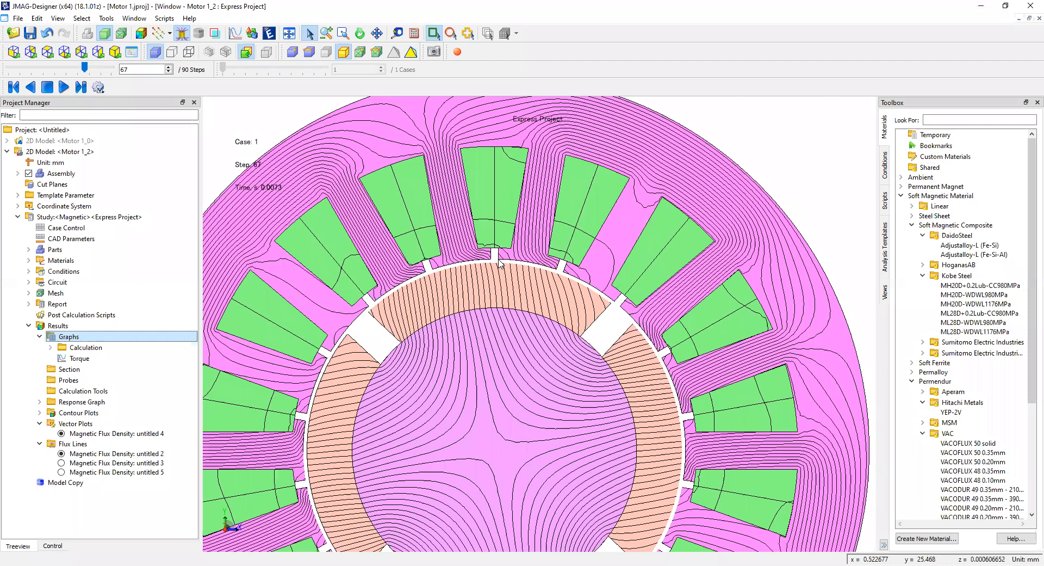
scroll(501, 265, "down", 2)
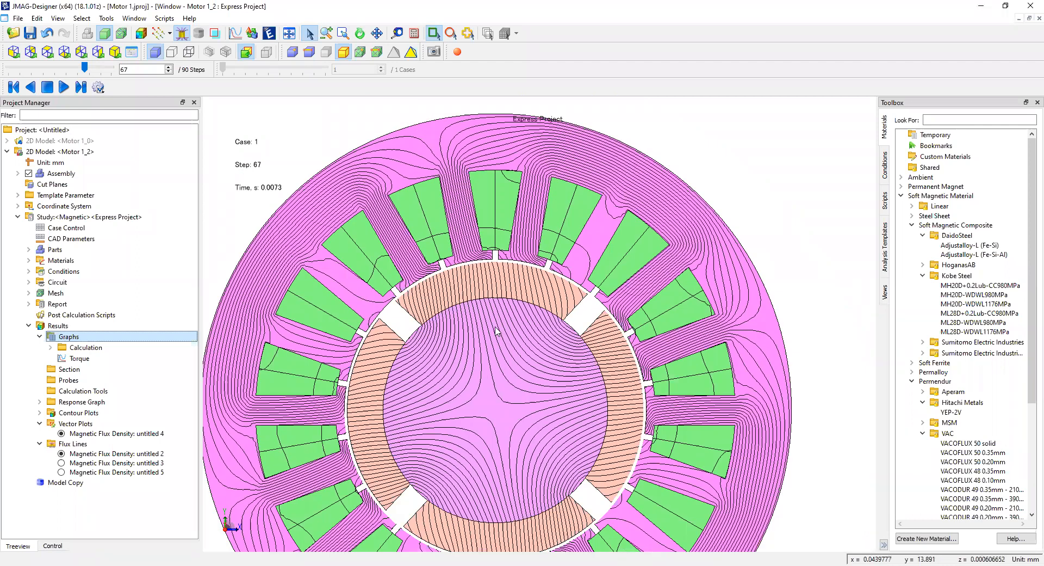
scroll(496, 330, "down", 2)
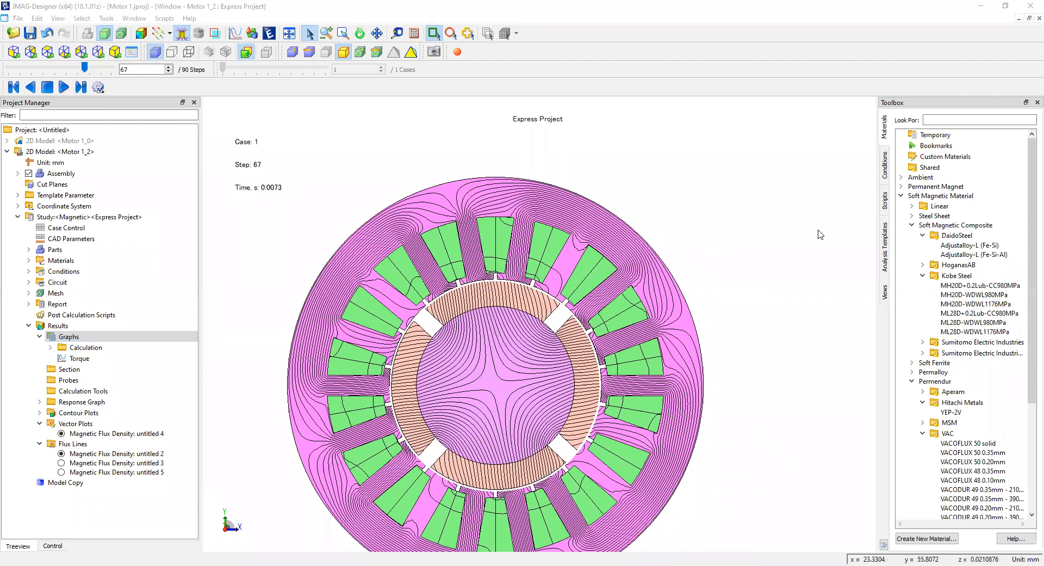
left_click(92, 317)
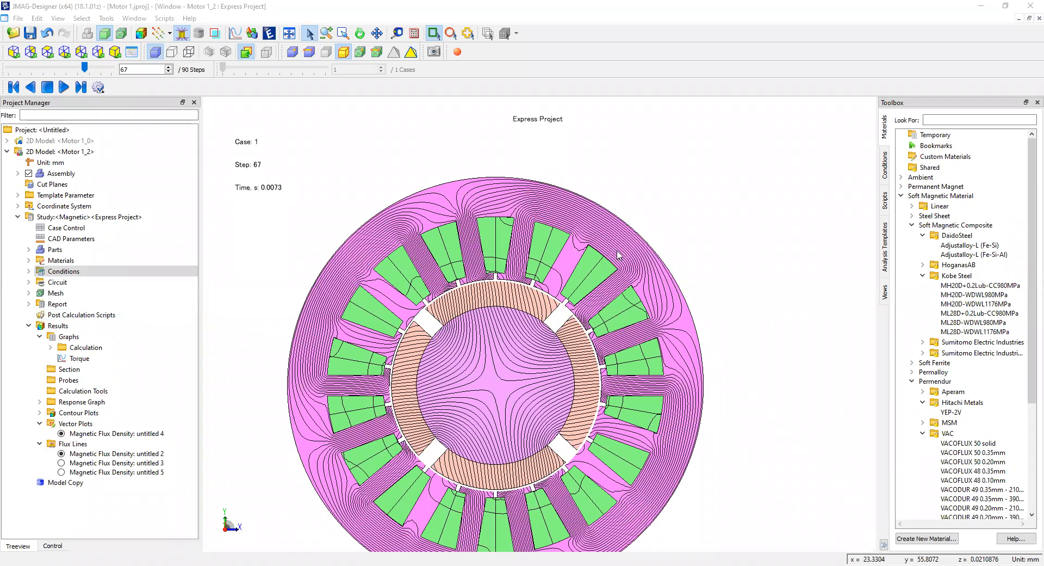
left_click(109, 314)
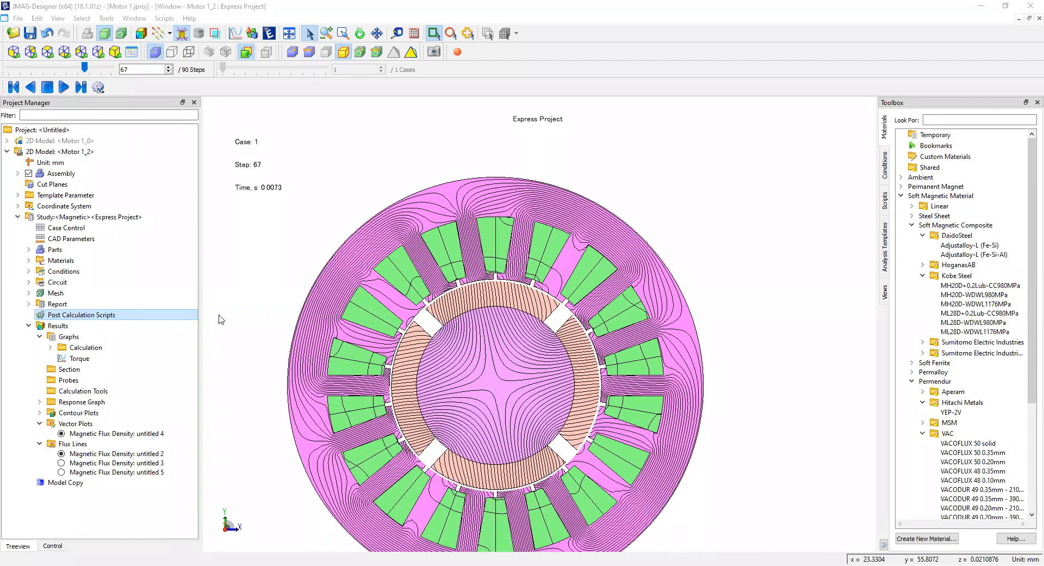
- Compare the flux lines with the magnetic flux density vector plot and the contour plot, showing each in turn and hiding it again
scroll(418, 308, "up", 2)
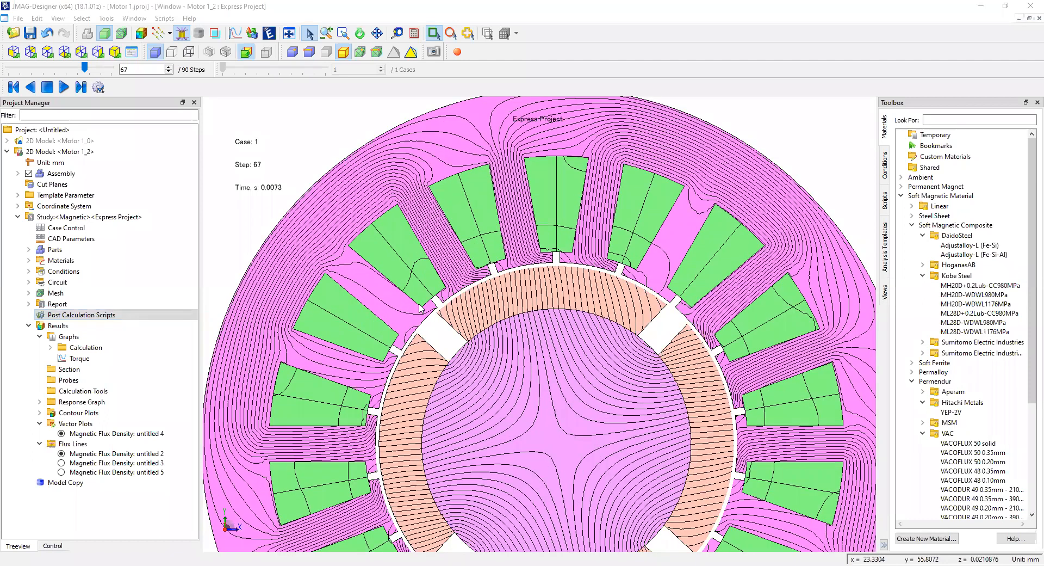
left_click(160, 34)
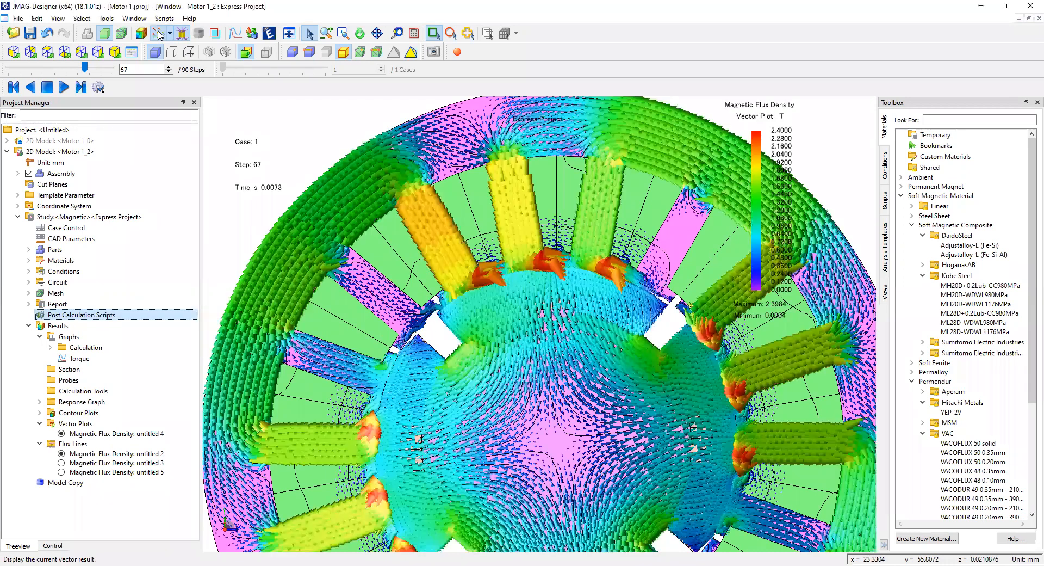
left_click(160, 34)
left_click(140, 34)
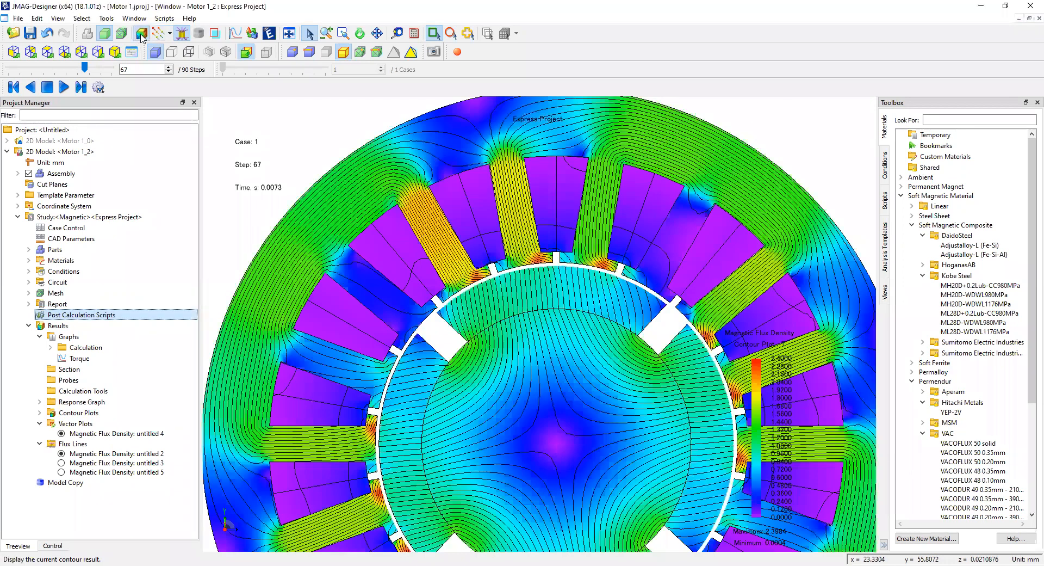
left_click(141, 35)
- Examine how the flux lines pass from the upper rotor magnet through the stator teeth and around the yoke
scroll(327, 277, "down", 2)
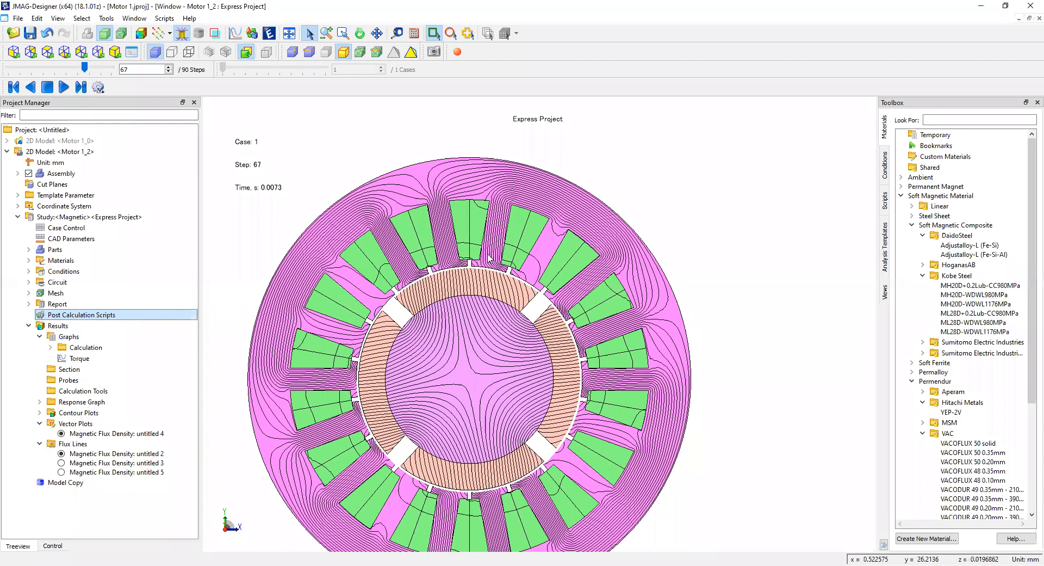
scroll(489, 258, "up", 3)
scroll(495, 258, "down", 2)
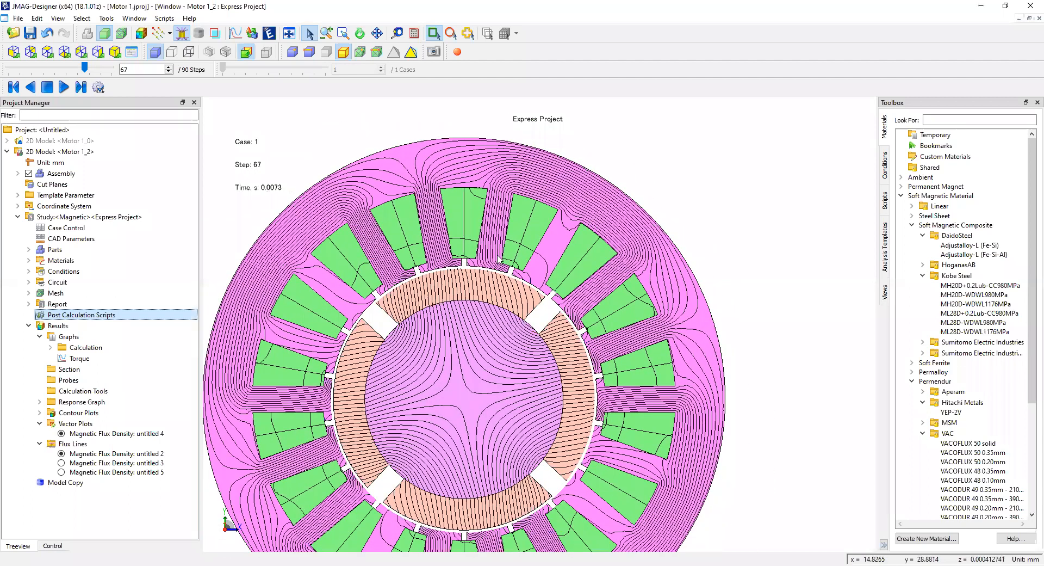
scroll(499, 257, "up", 2)
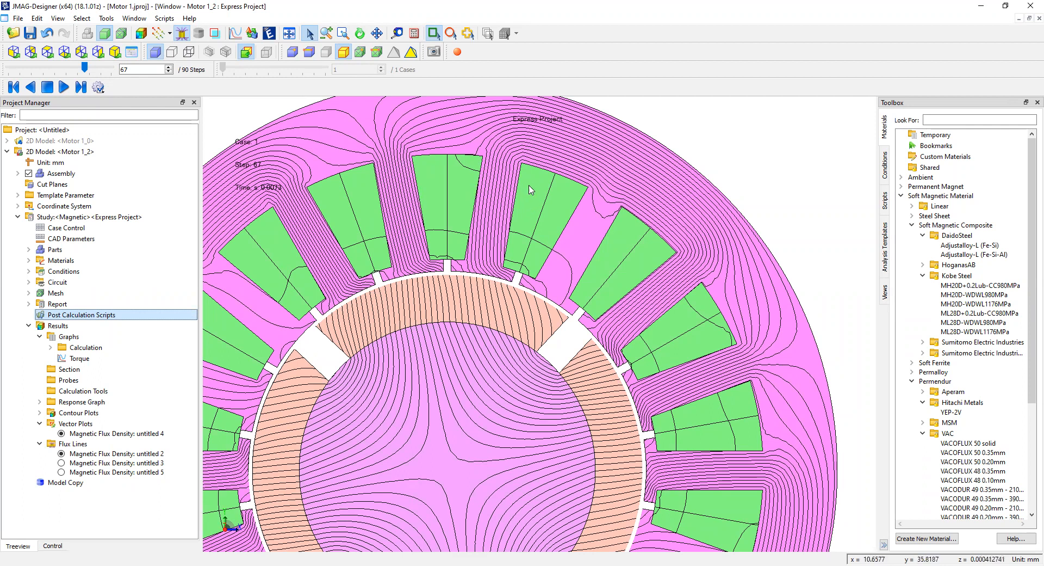
scroll(460, 224, "down", 4)
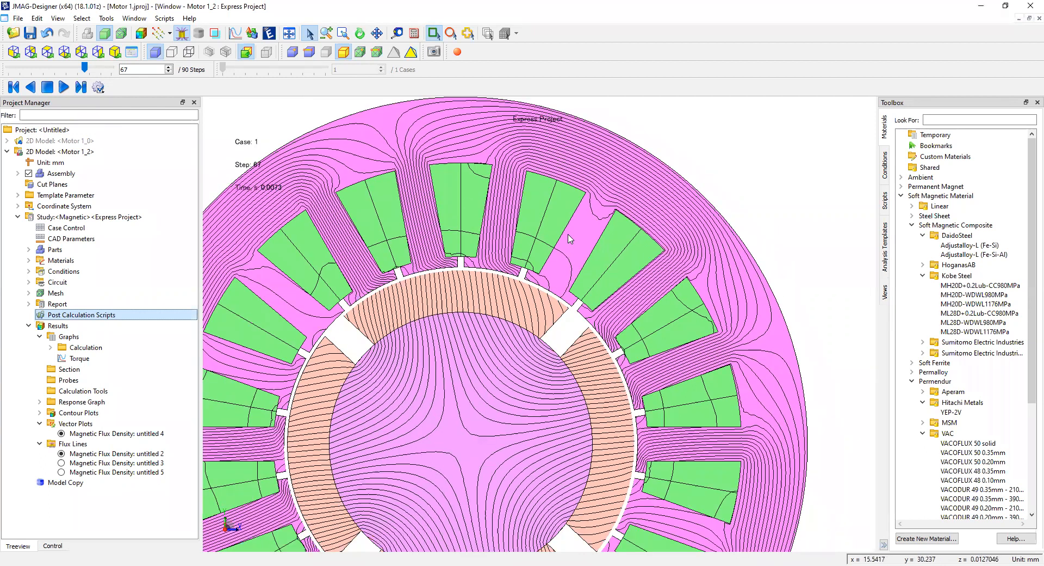
scroll(450, 287, "up", 5)
scroll(450, 287, "up", 1)
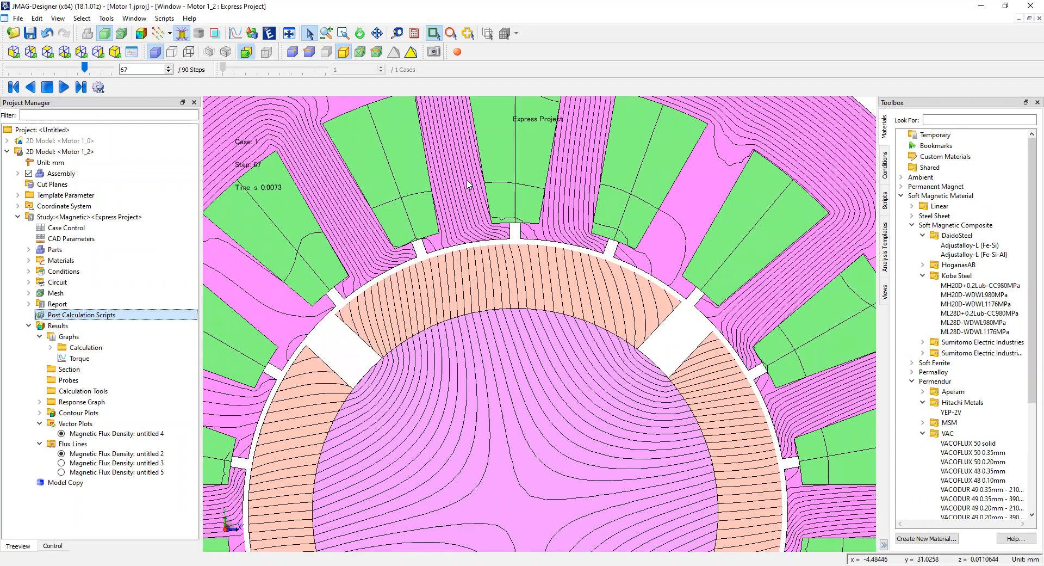
scroll(438, 183, "down", 1)
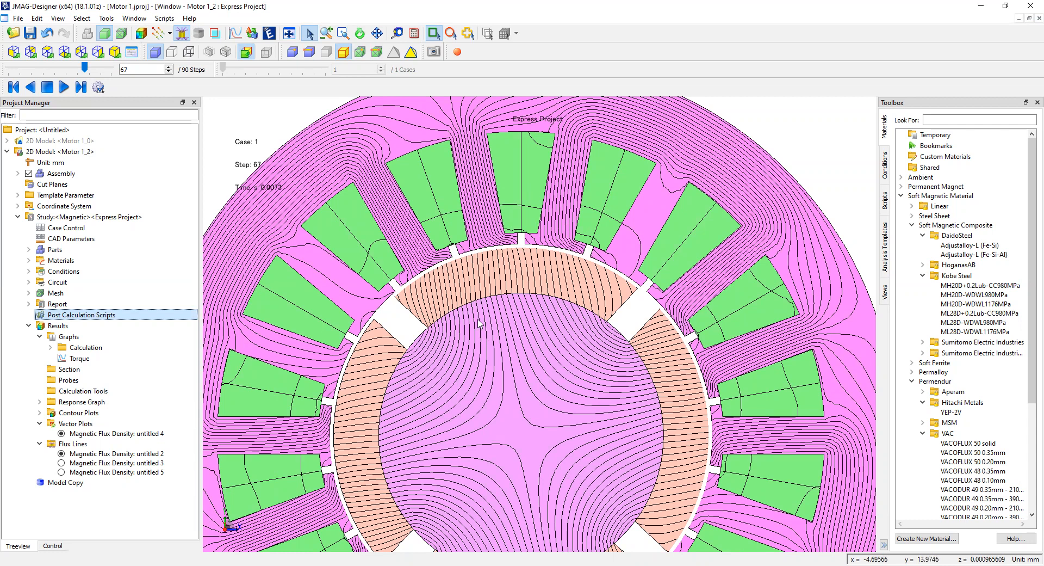
scroll(486, 336, "down", 3)
scroll(417, 306, "up", 2)
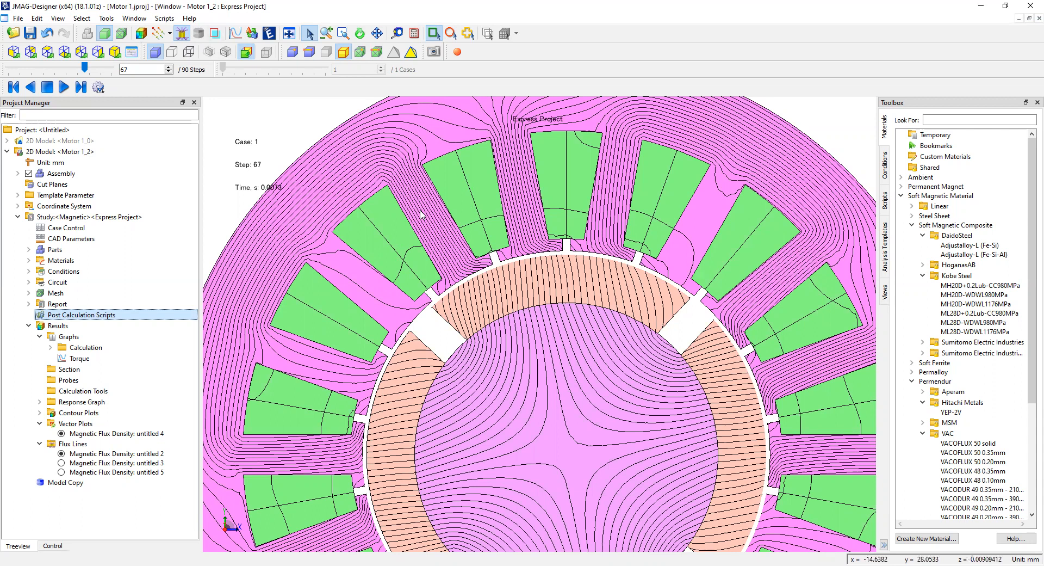
scroll(421, 218, "down", 2)
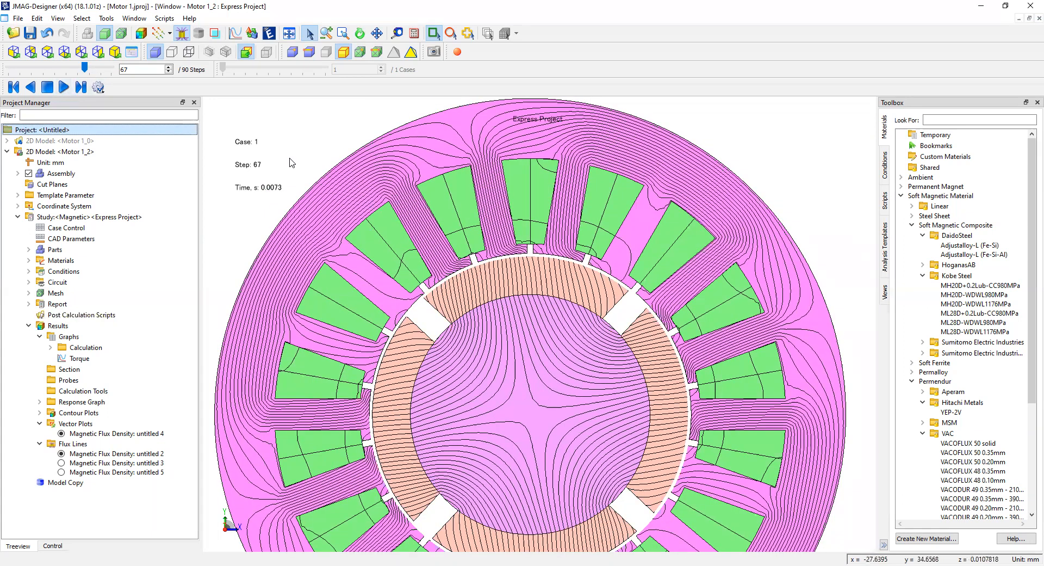
- Expand the study's mesh settings and show the Mesh Region in the model view
left_click(39, 316)
left_click(30, 293)
left_click(53, 315)
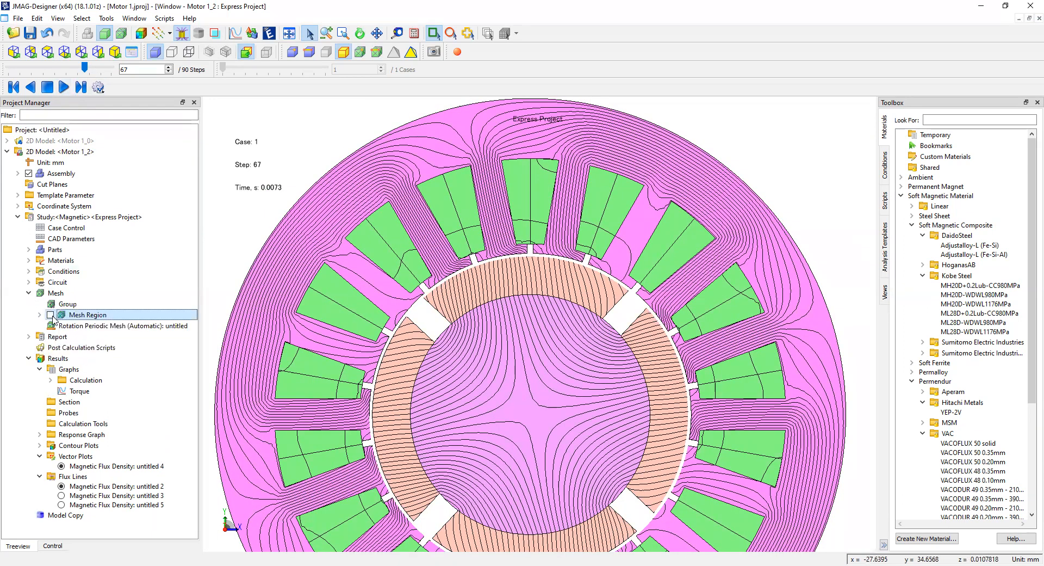
left_click(50, 314)
- Examine the flux lines through the air gap and slot openings around the upper magnet with the air regions shown
scroll(544, 313, "up", 5)
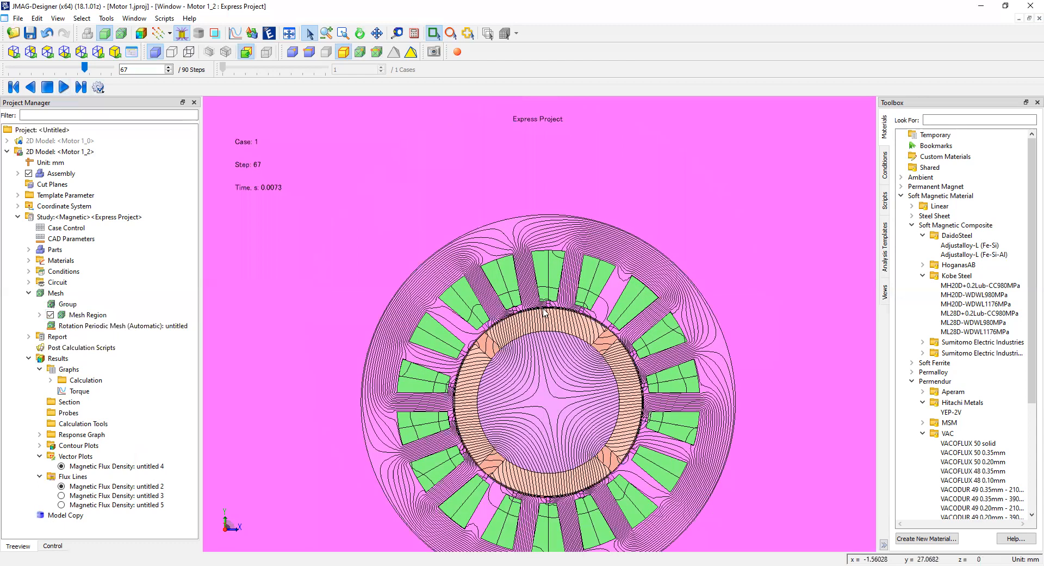
scroll(545, 313, "up", 3)
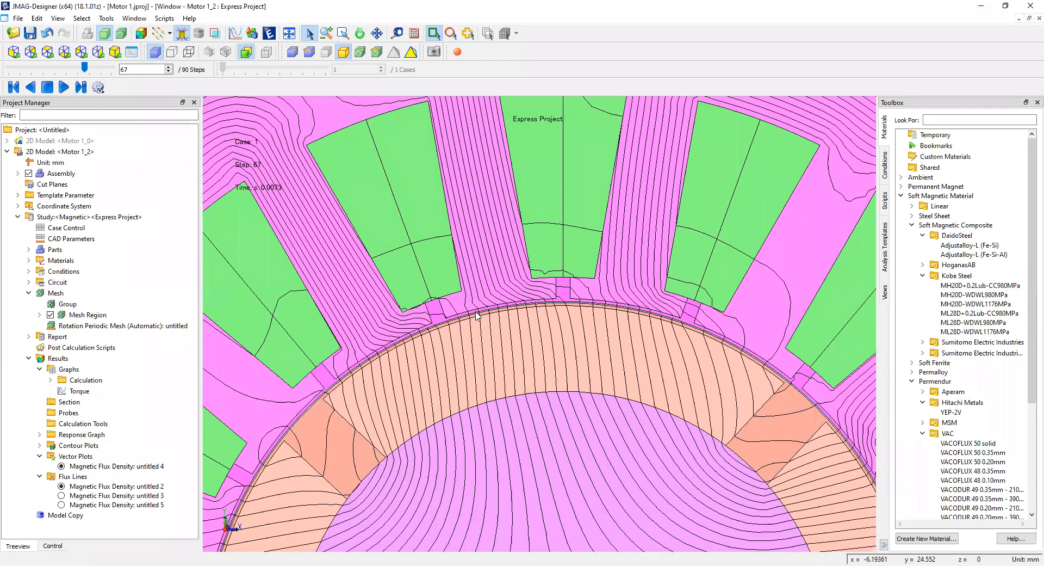
scroll(473, 314, "down", 3)
scroll(457, 312, "up", 3)
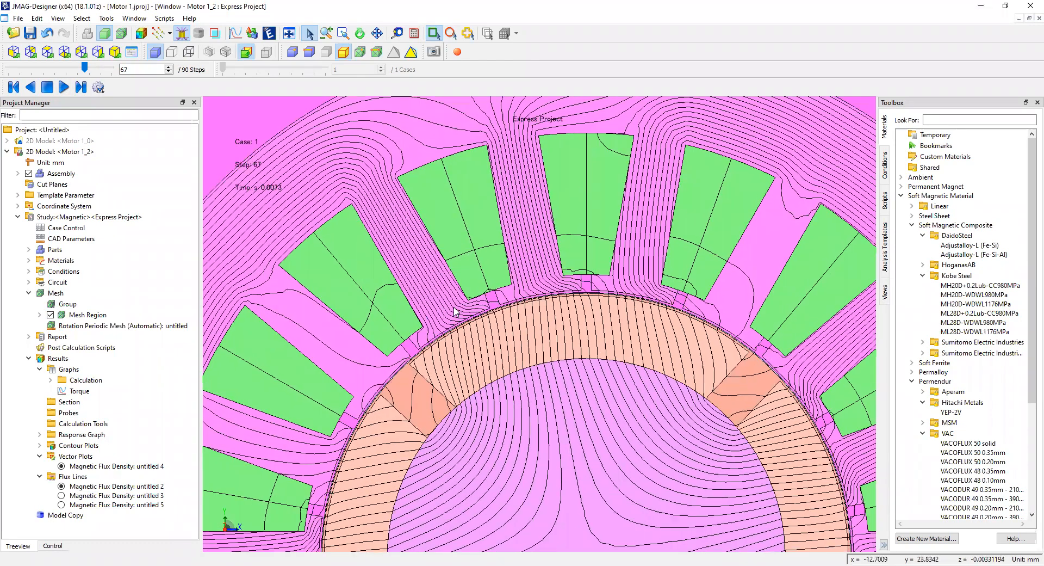
scroll(456, 311, "down", 2)
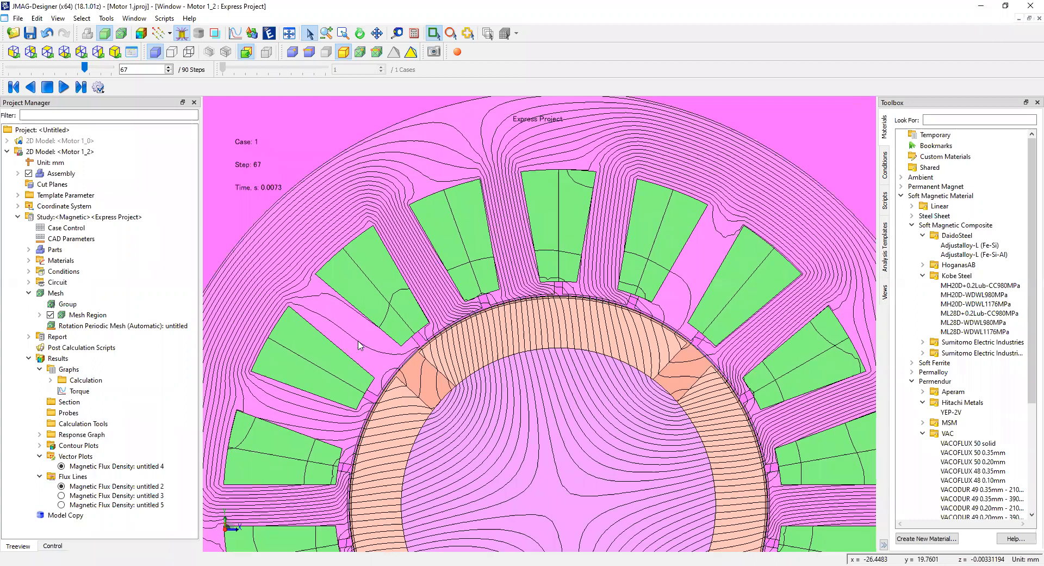
scroll(422, 310, "up", 5)
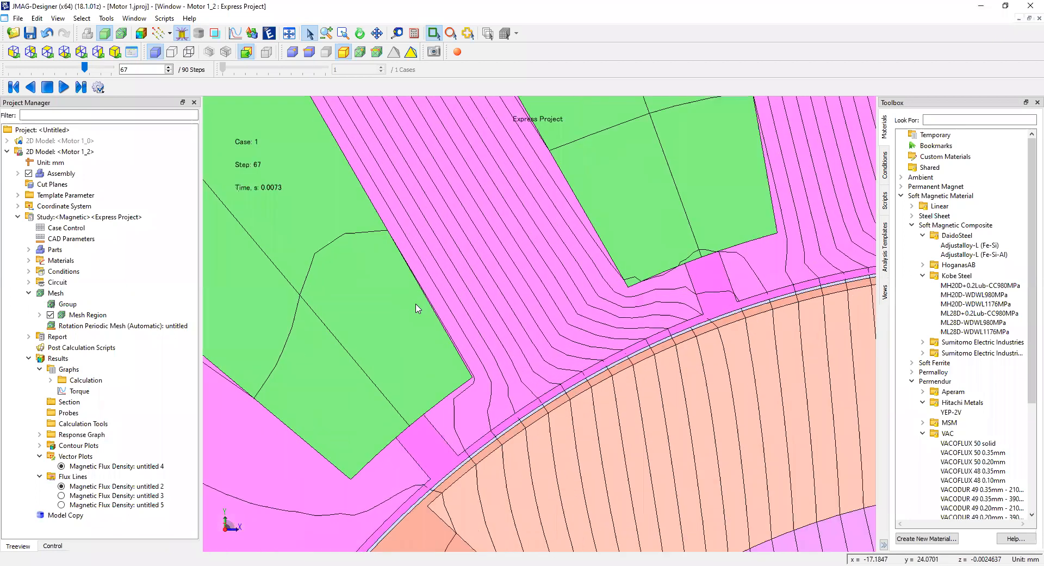
scroll(465, 305, "down", 5)
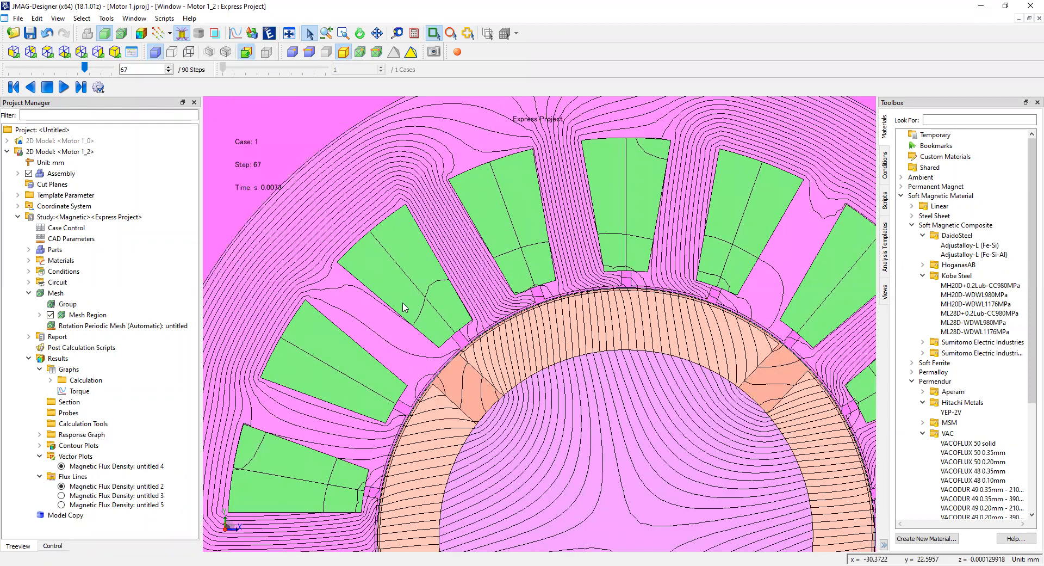
scroll(443, 304, "up", 2)
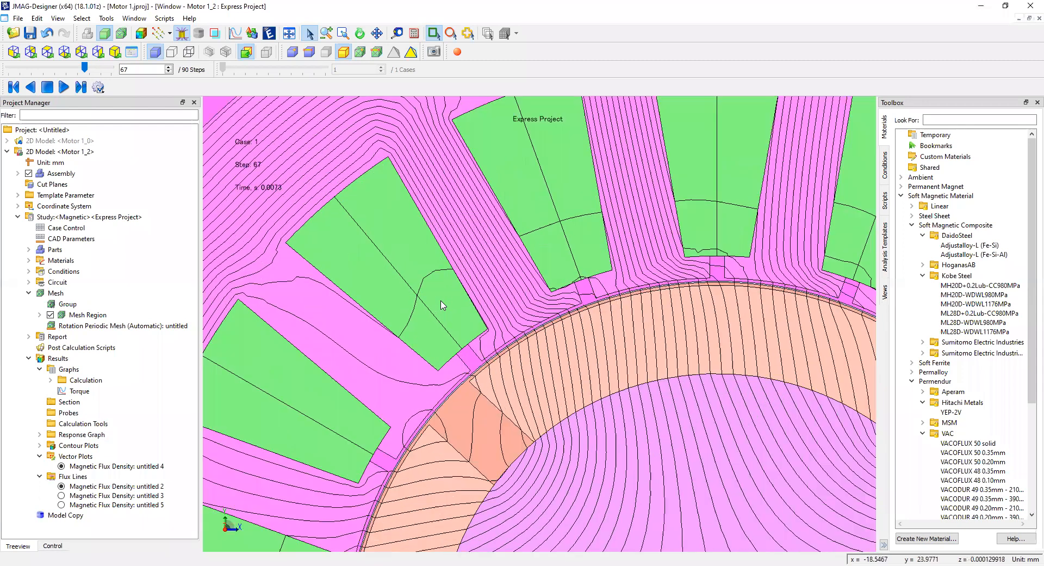
scroll(402, 326, "up", 2)
scroll(280, 303, "down", 2)
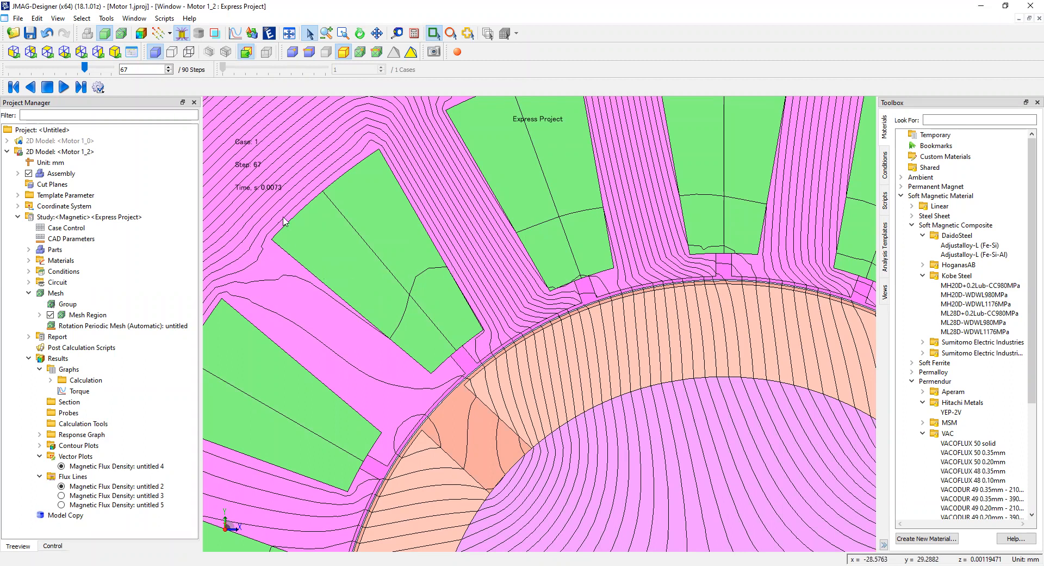
- Inspect the flux lines in the upper-left stator teeth and slots near the end of the upper magnet
scroll(423, 249, "down", 3)
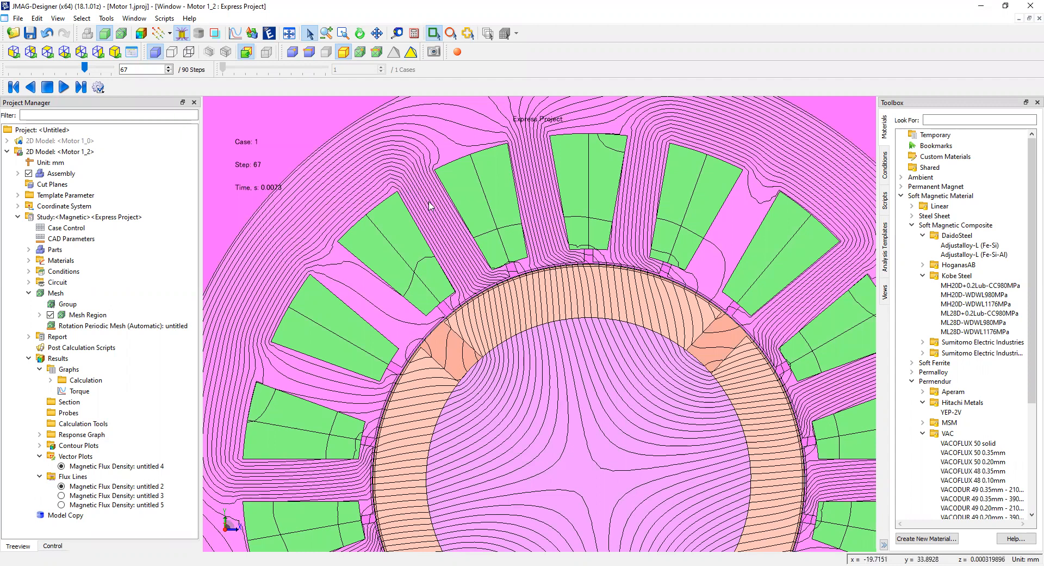
scroll(421, 262, "up", 2)
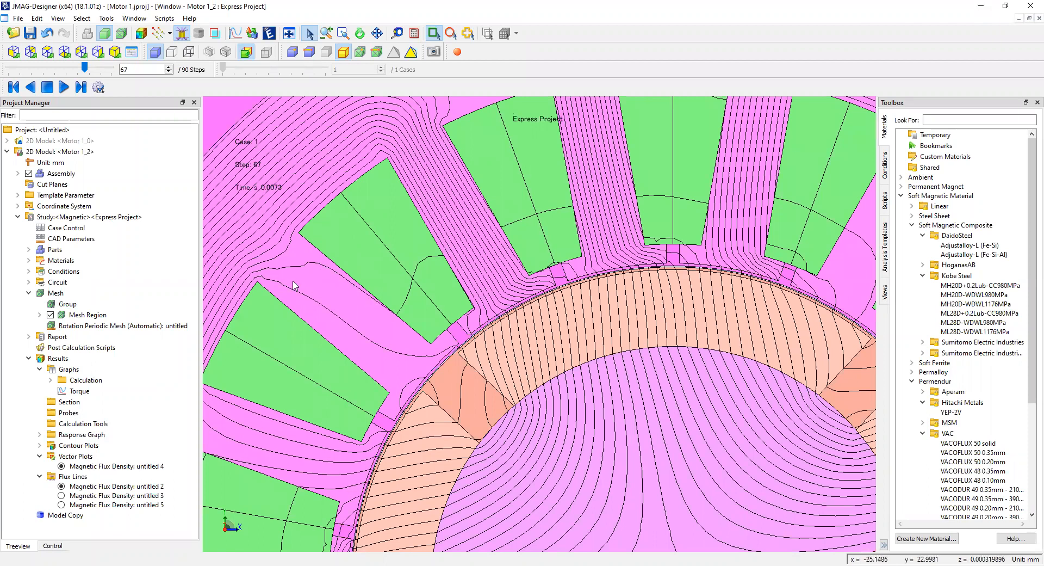
scroll(405, 318, "up", 1)
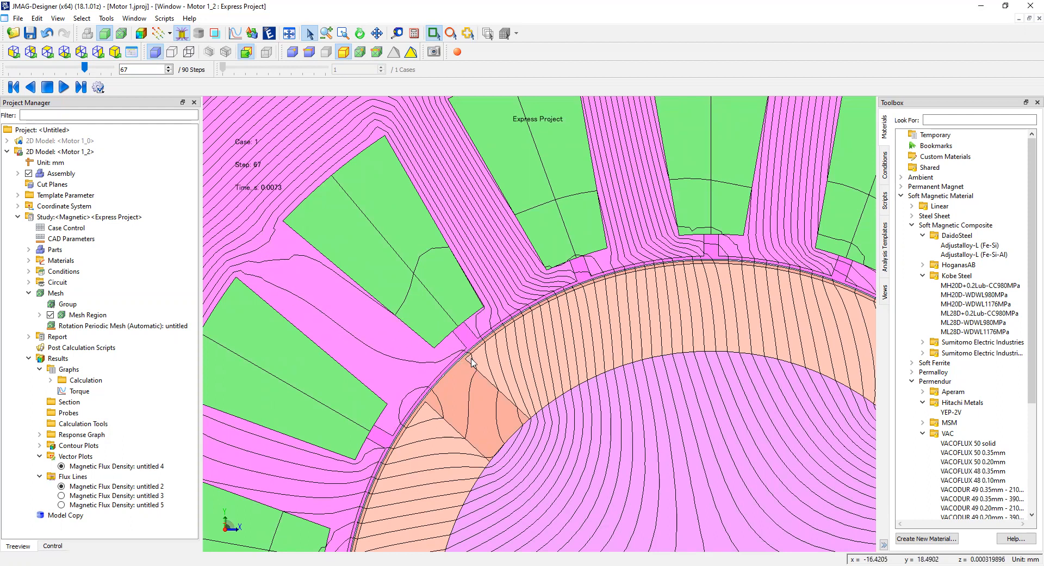
scroll(380, 307, "up", 3)
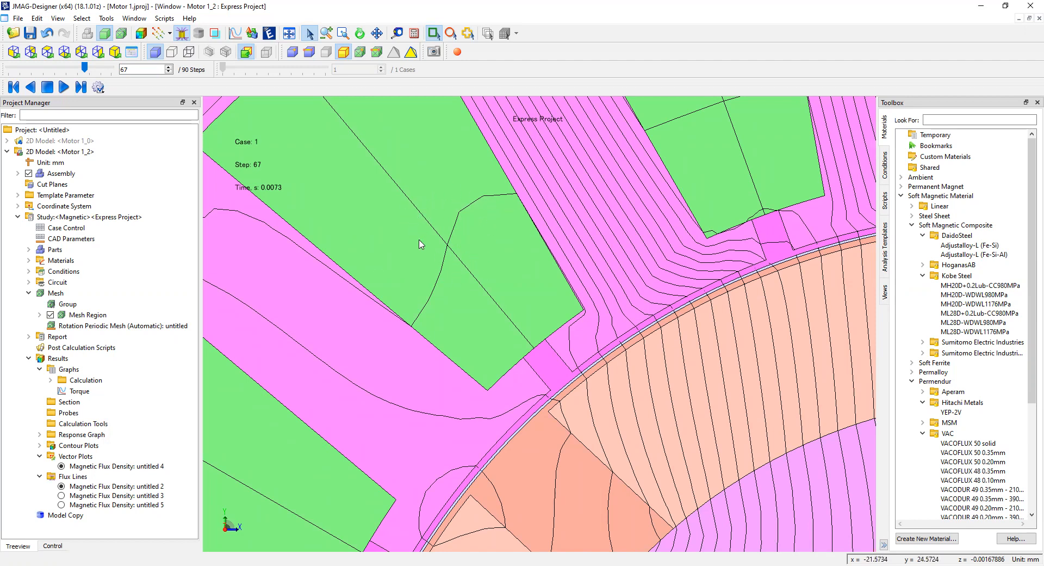
scroll(440, 256, "down", 2)
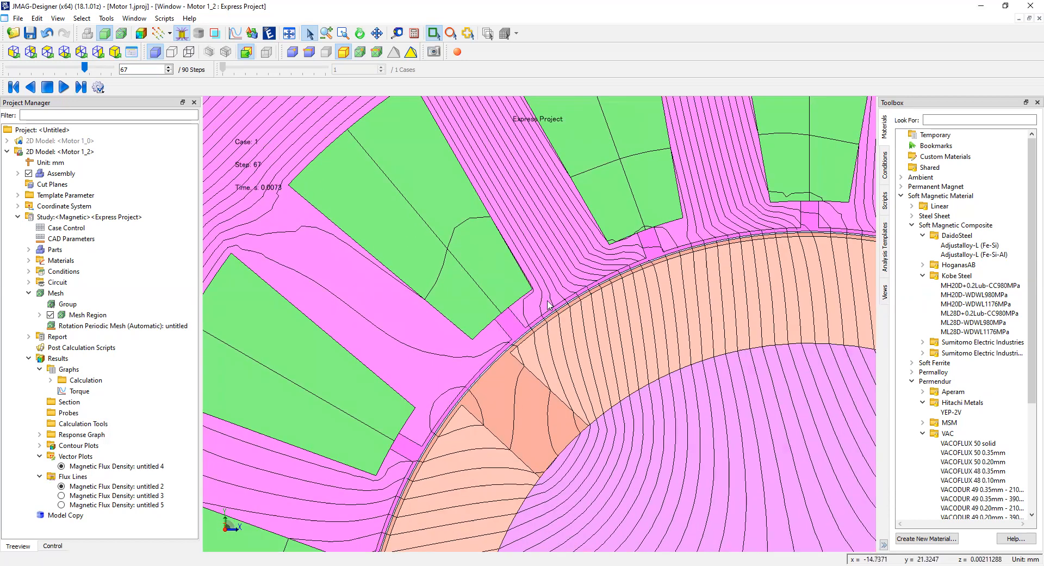
scroll(465, 273, "up", 1)
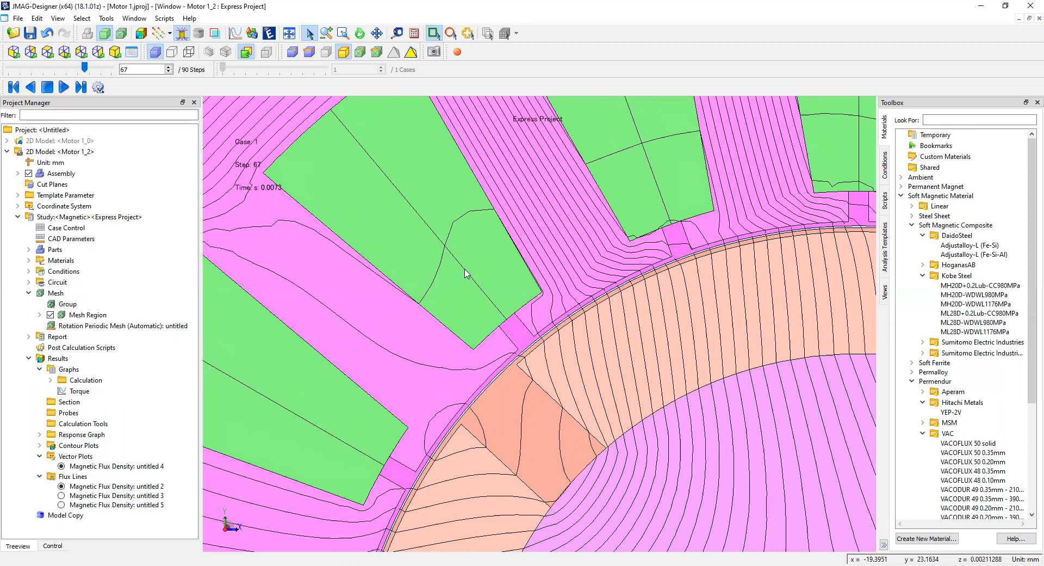
scroll(465, 273, "up", 2)
scroll(432, 251, "up", 1)
scroll(435, 236, "up", 1)
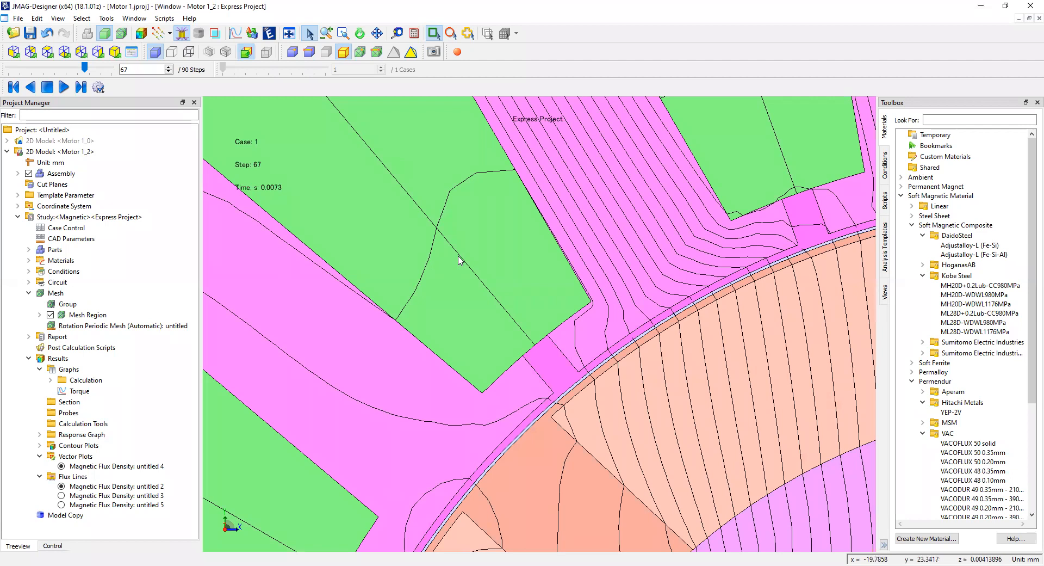
scroll(459, 260, "down", 2)
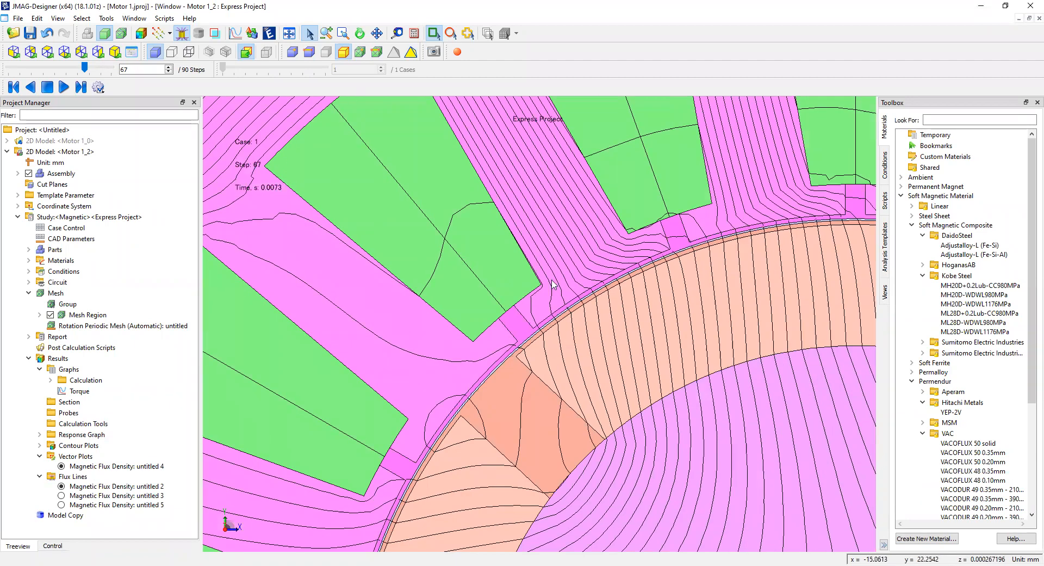
scroll(468, 241, "up", 1)
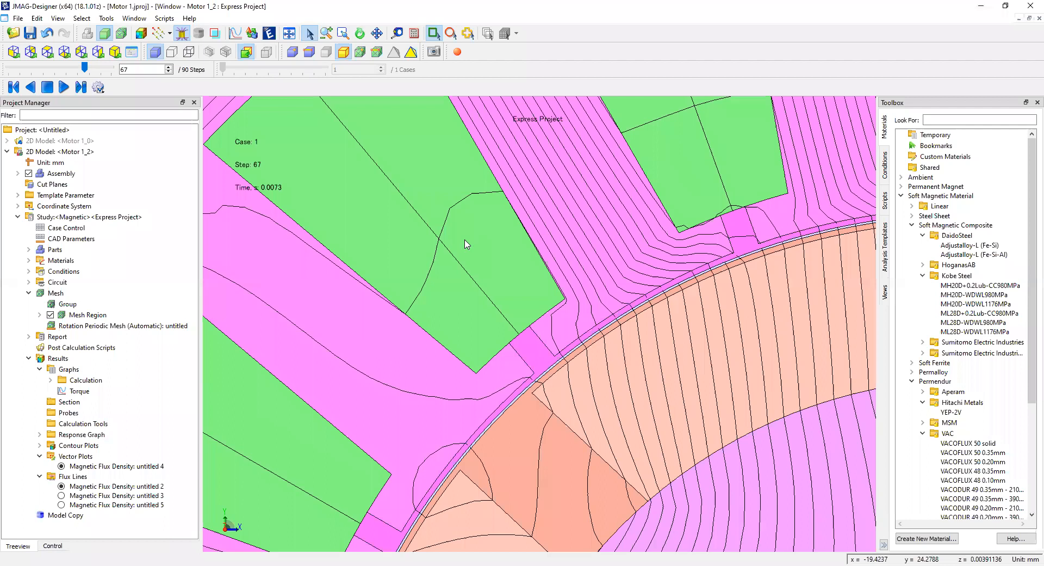
- Inspect close up the flux lines in the space between the upper and left magnets and across the adjacent air gap
scroll(469, 243, "down", 3)
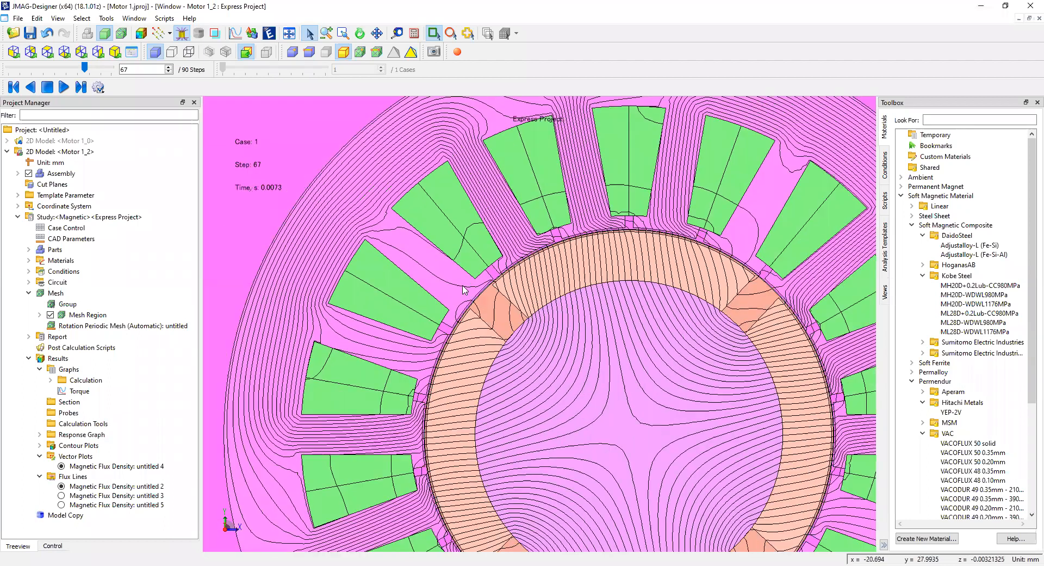
scroll(483, 323, "up", 3)
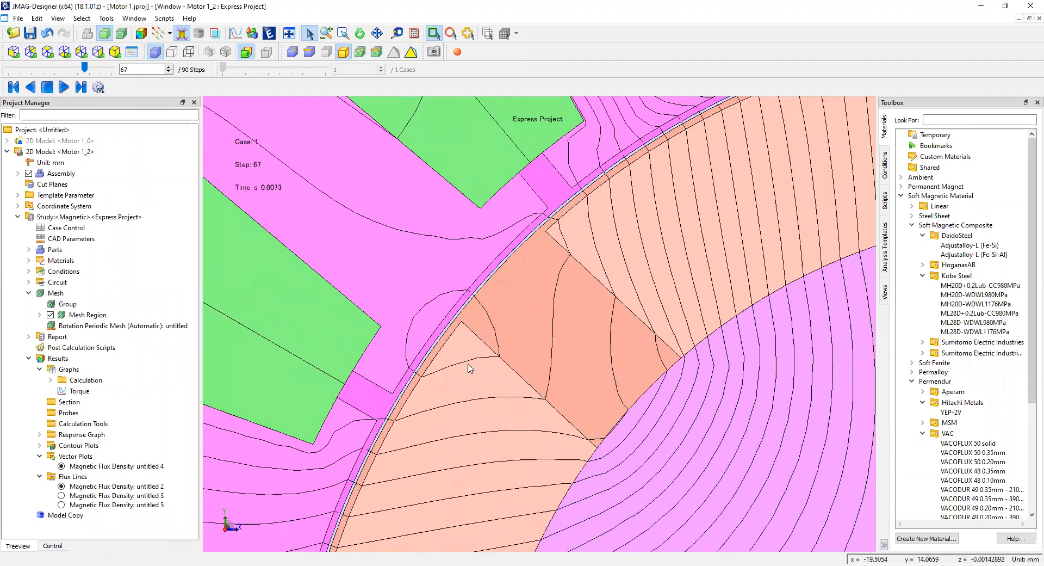
scroll(481, 318, "up", 1)
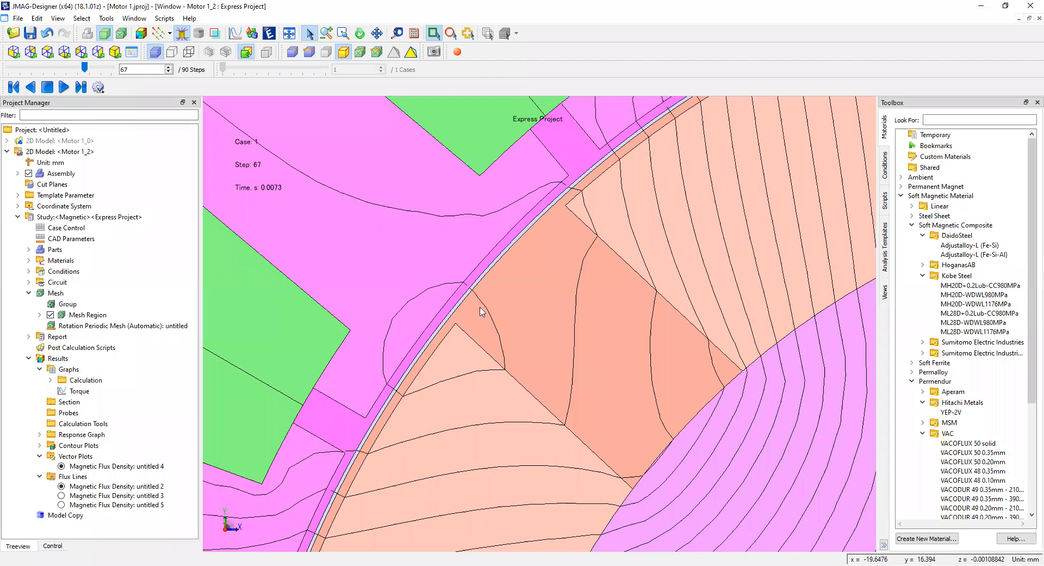
scroll(504, 336, "down", 3)
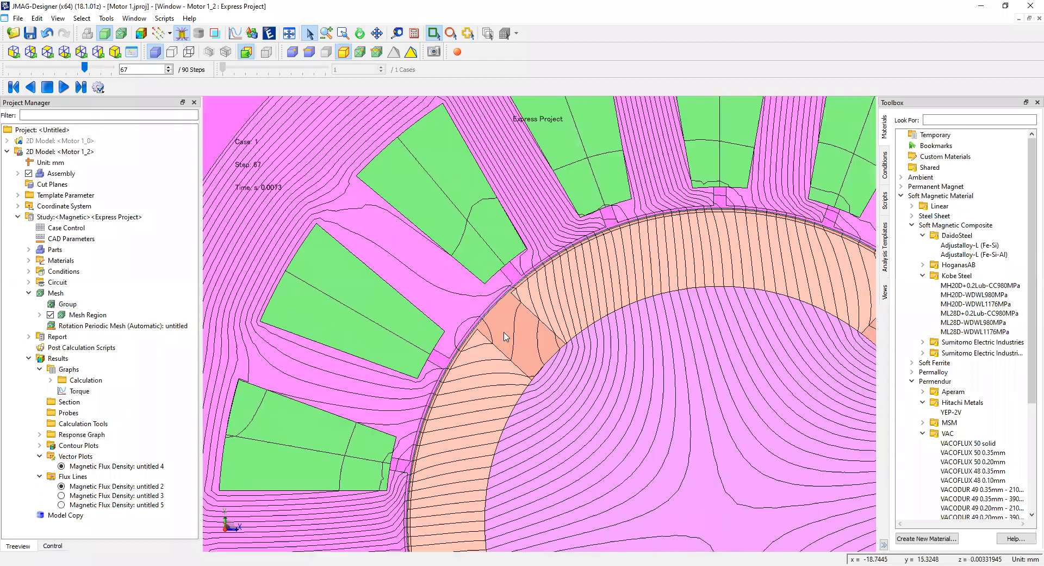
scroll(504, 336, "down", 1)
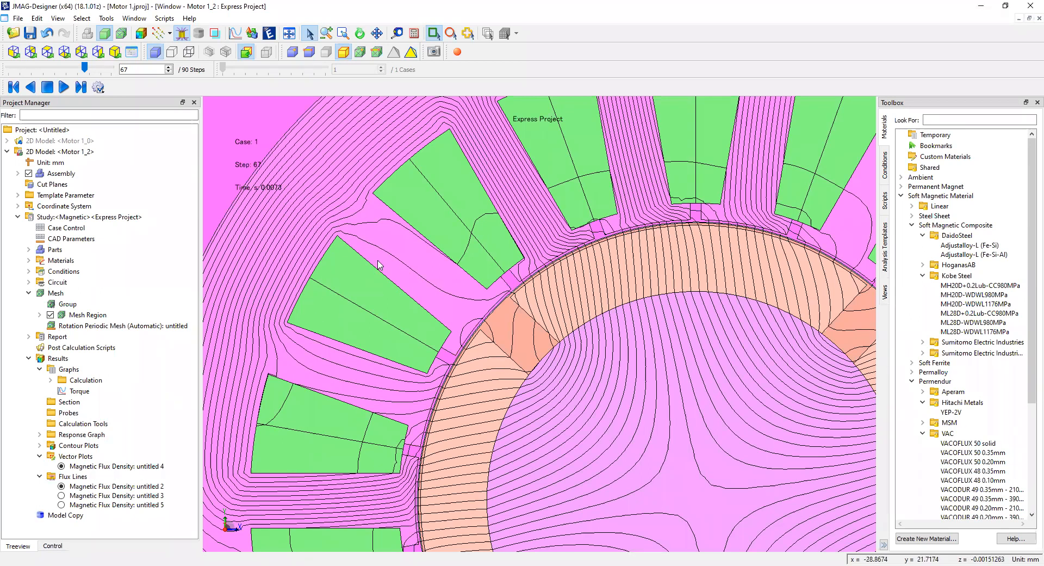
scroll(490, 353, "up", 5)
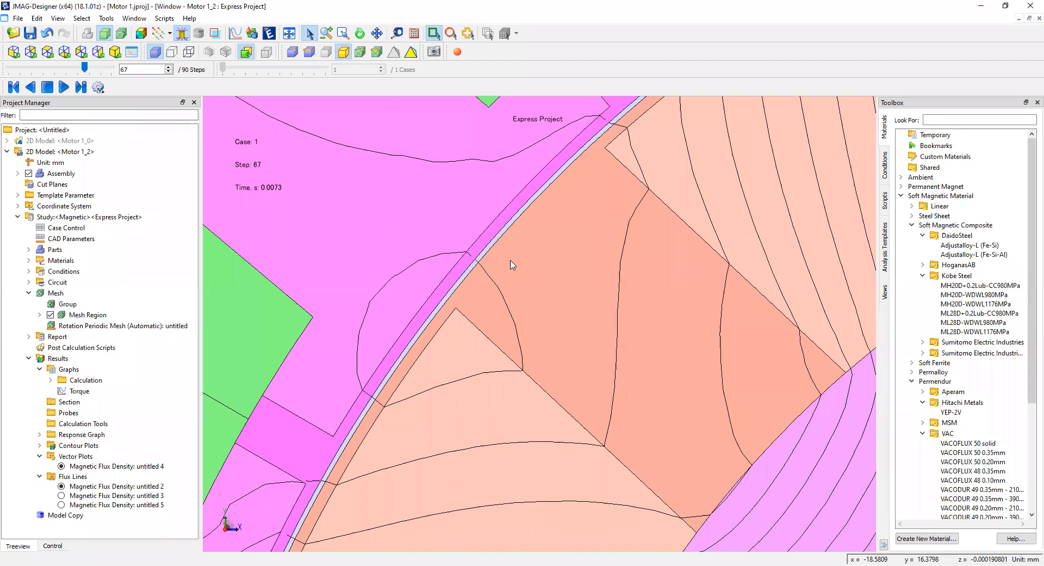
- Examine the flux lines between the upper and left magnets, through the adjacent stator tooth, and across the whole rotor
scroll(470, 254, "down", 6)
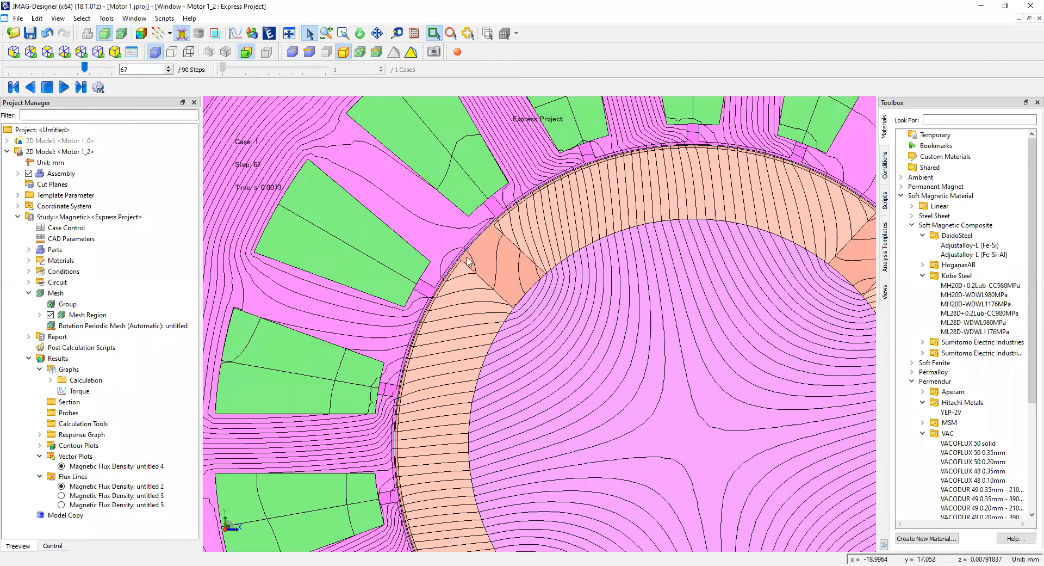
scroll(442, 271, "down", 3)
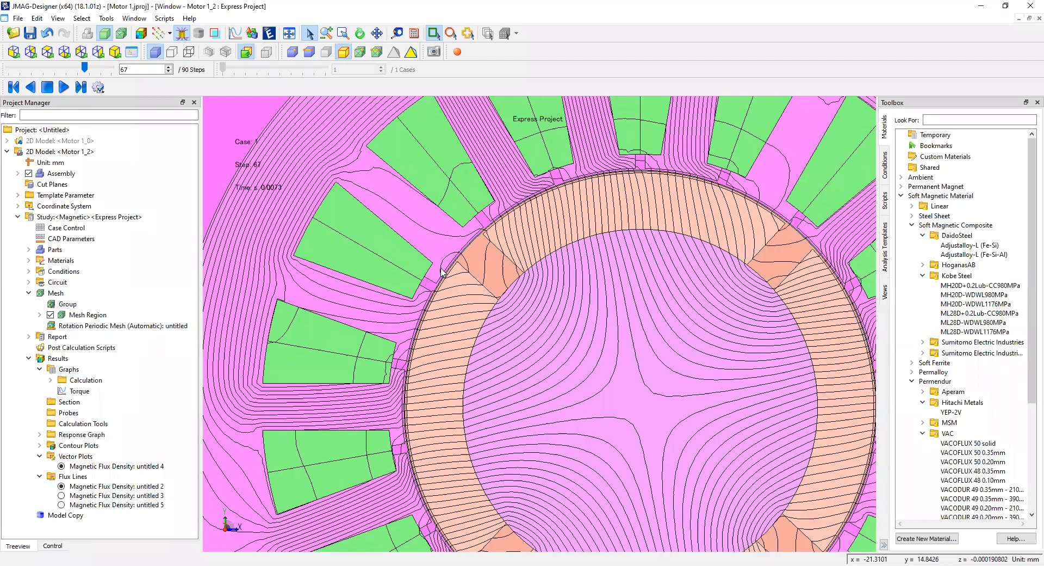
scroll(442, 268, "up", 6)
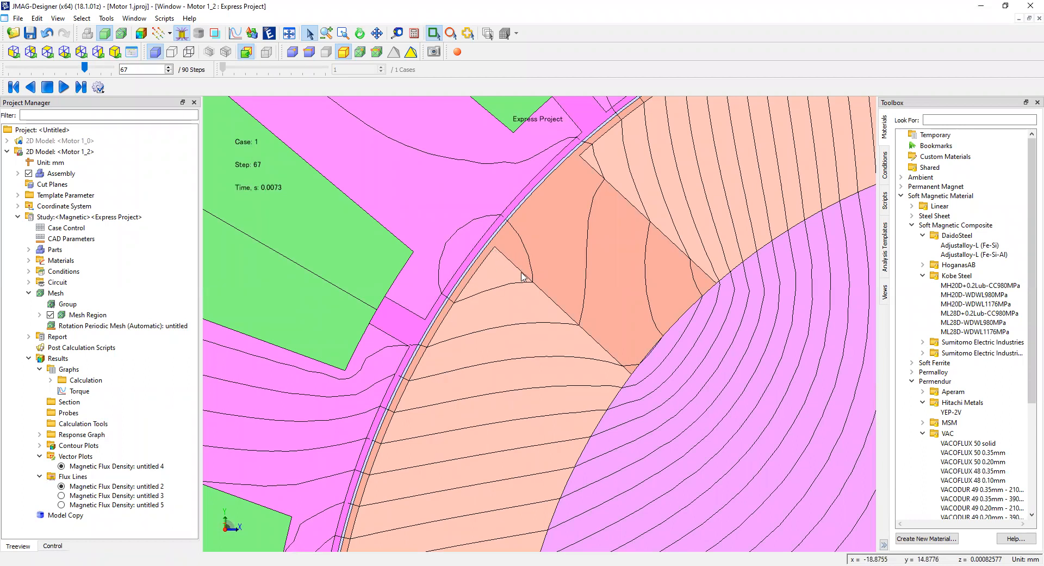
scroll(519, 282, "up", 5)
scroll(547, 269, "down", 5)
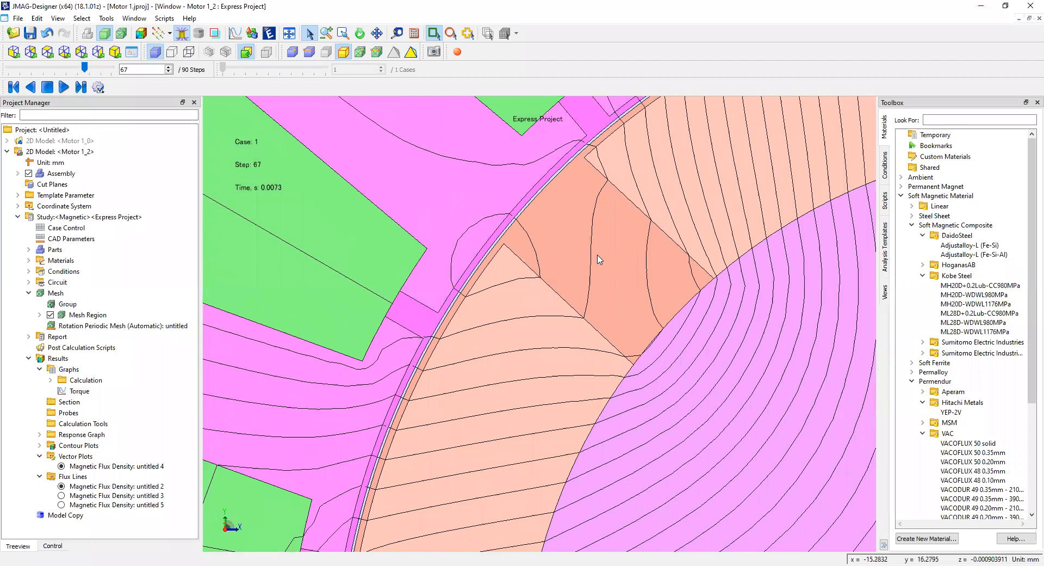
scroll(581, 275, "down", 1)
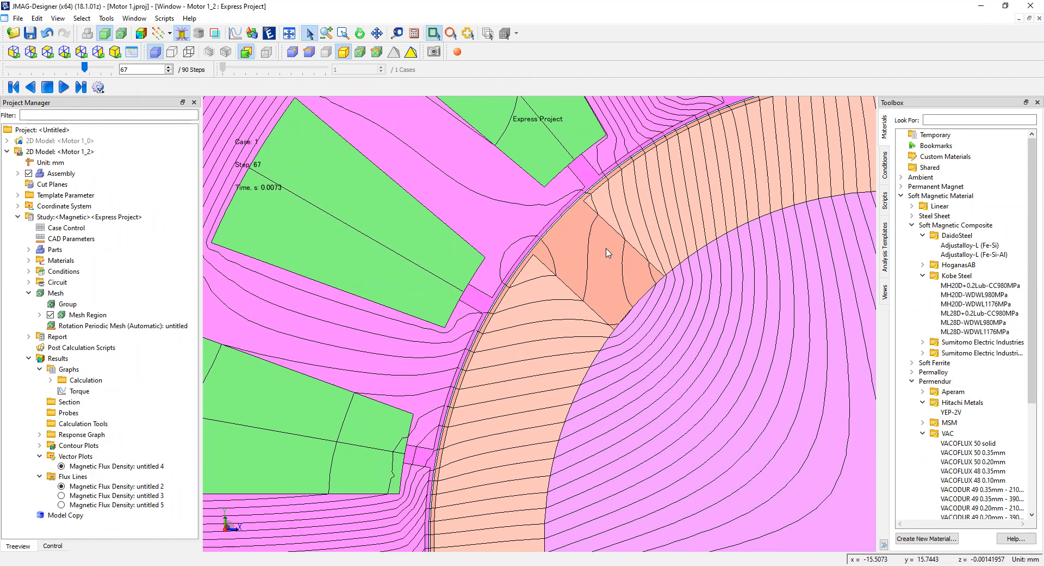
scroll(522, 232, "down", 1)
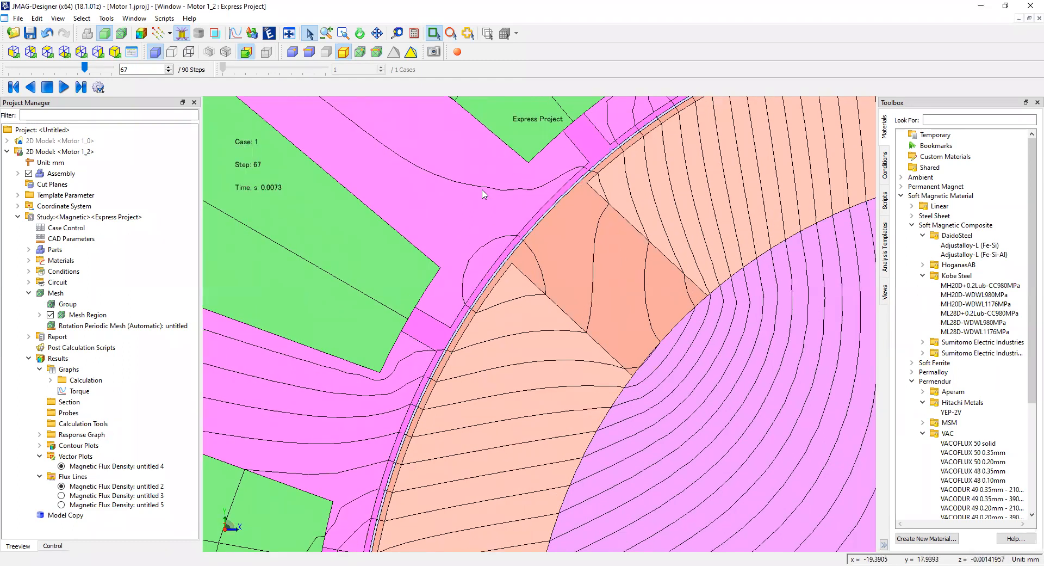
scroll(457, 240, "down", 1)
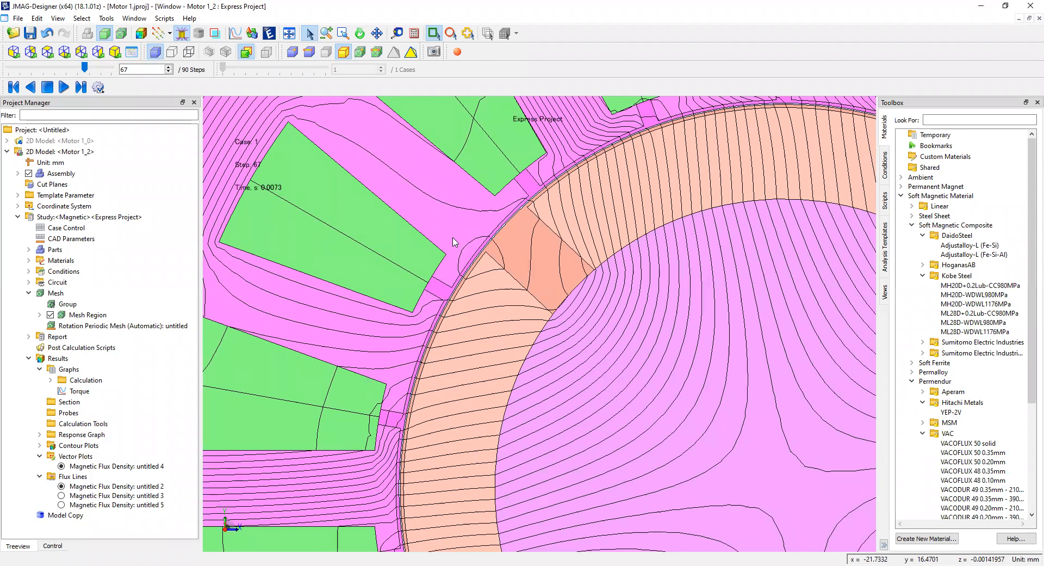
scroll(455, 242, "down", 2)
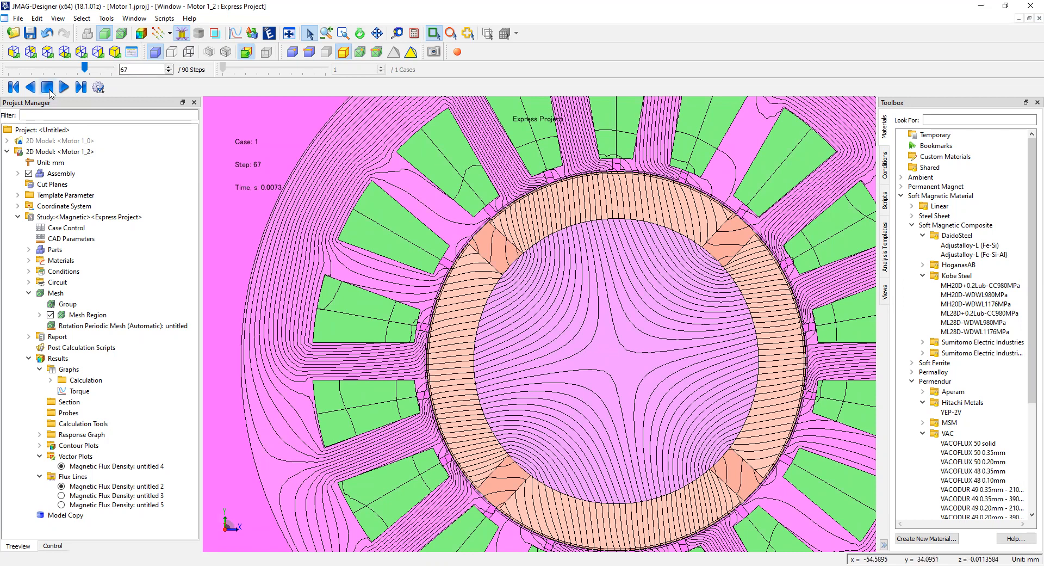
- Hide the flux lines so the whole motor cross-section is shown with only its part colours
left_click(218, 493)
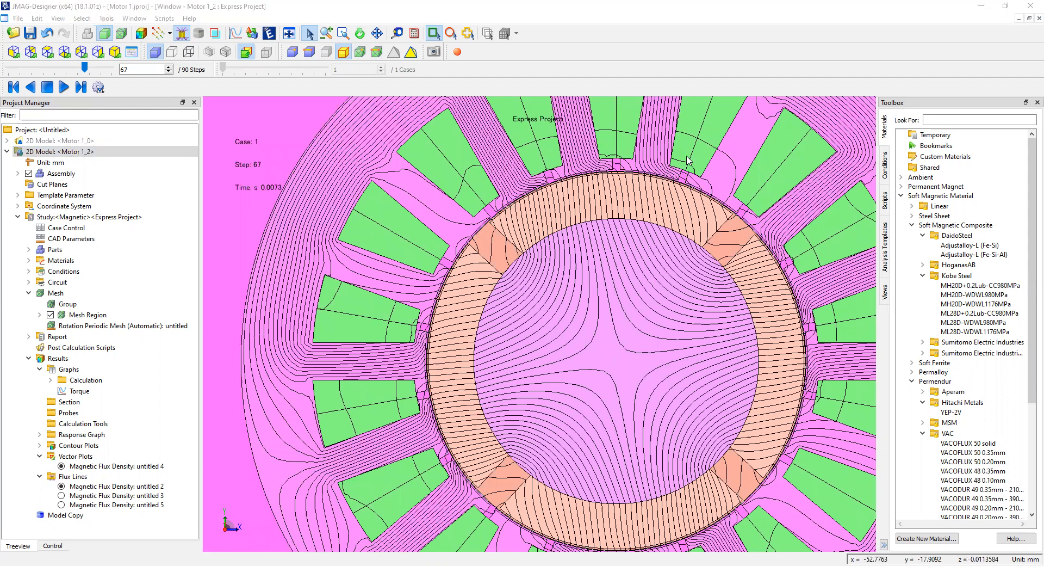
left_click(120, 515)
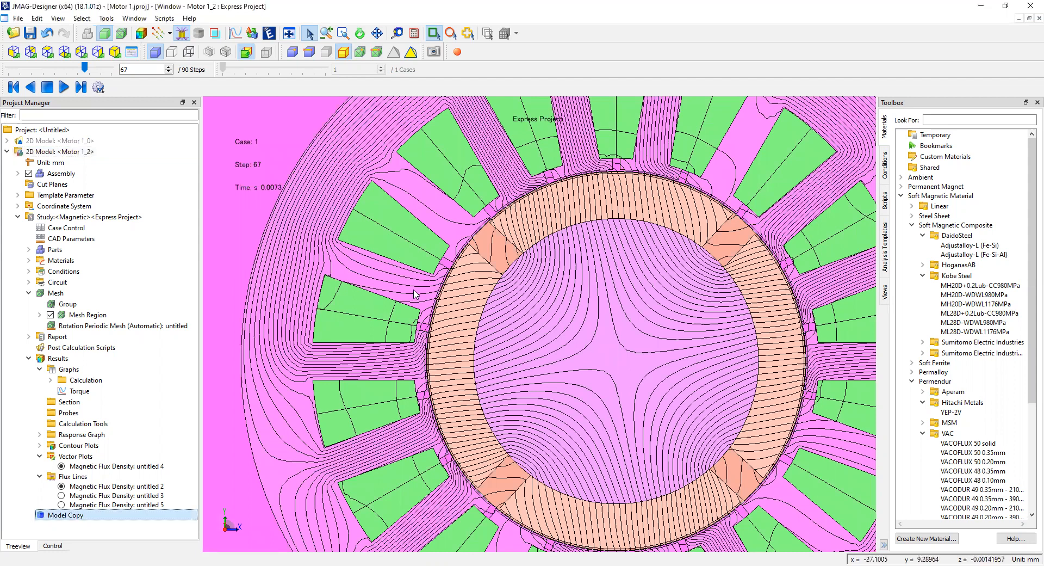
scroll(413, 296, "down", 4)
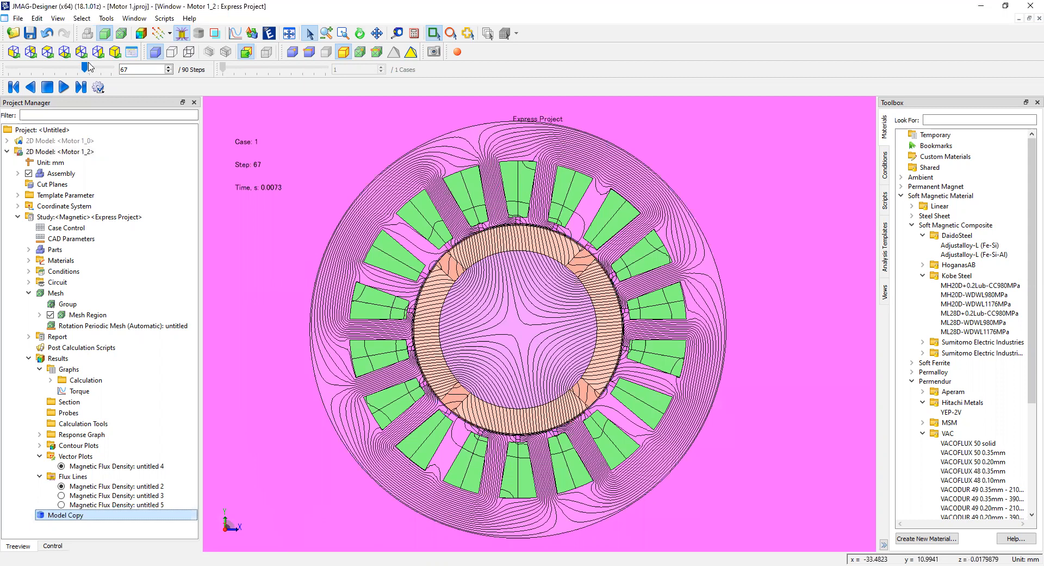
left_click(181, 34)
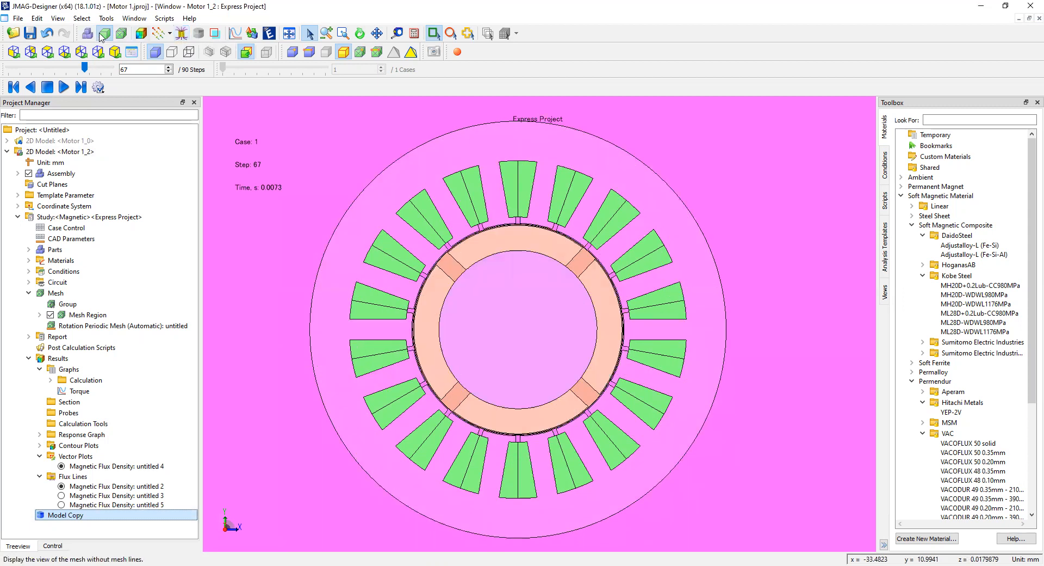
- Switch to Foxit Reader, read the Chapter 1 Prologue on the finite element method, and return to JMAG-Designer
left_click(158, 496)
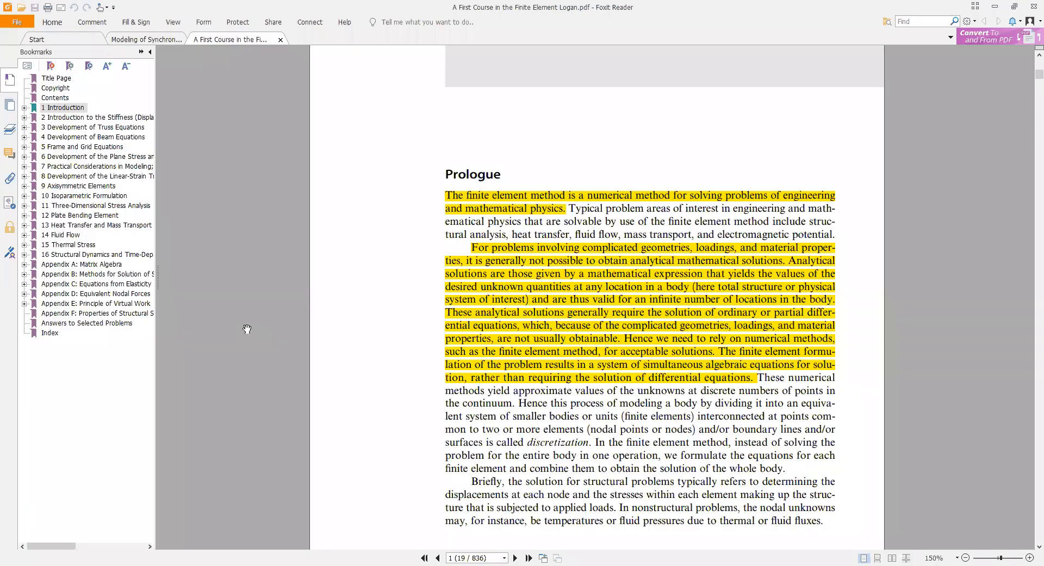
scroll(245, 332, "up", 3)
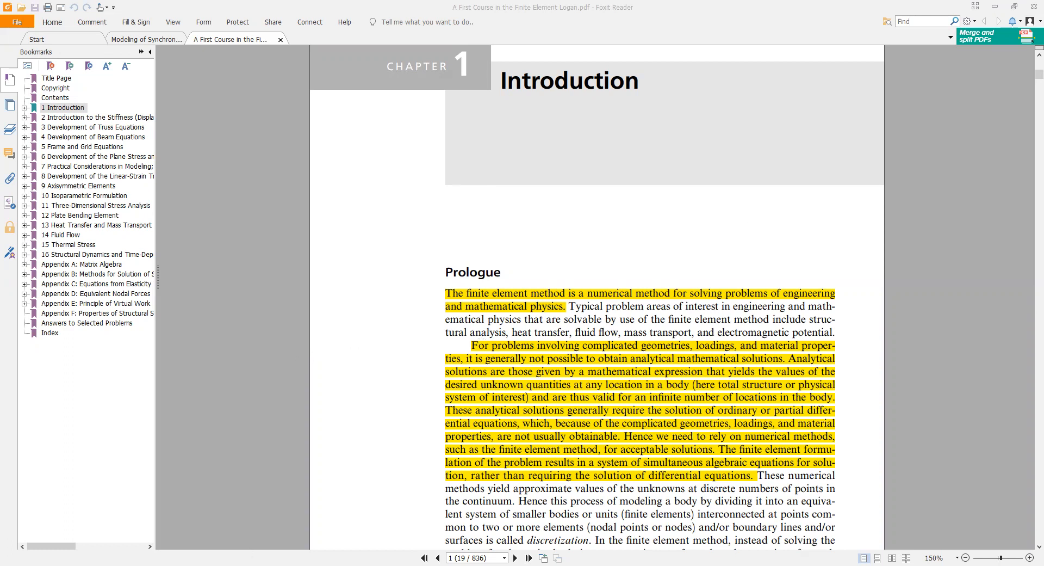
key("alt+Tab")
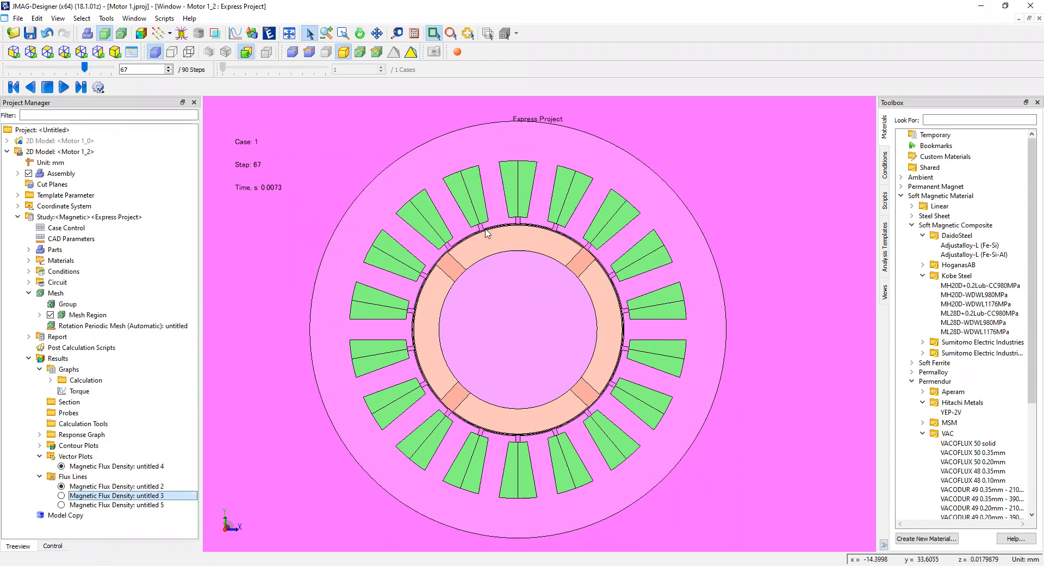
- Examine the plain motor cross-section, its surrounding air region, and the air gap along the upper magnet
scroll(449, 282, "down", 2)
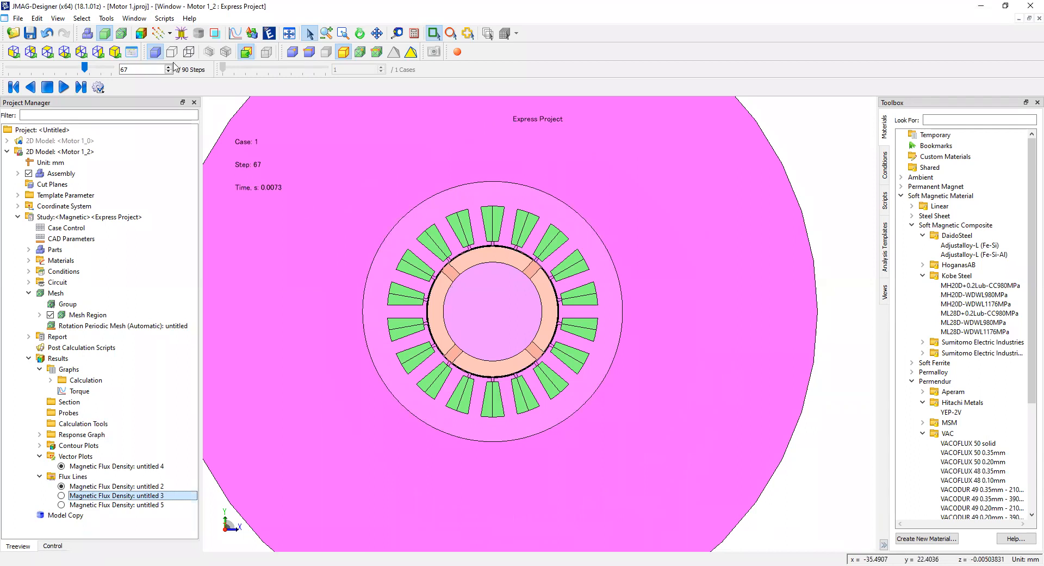
left_click(444, 261)
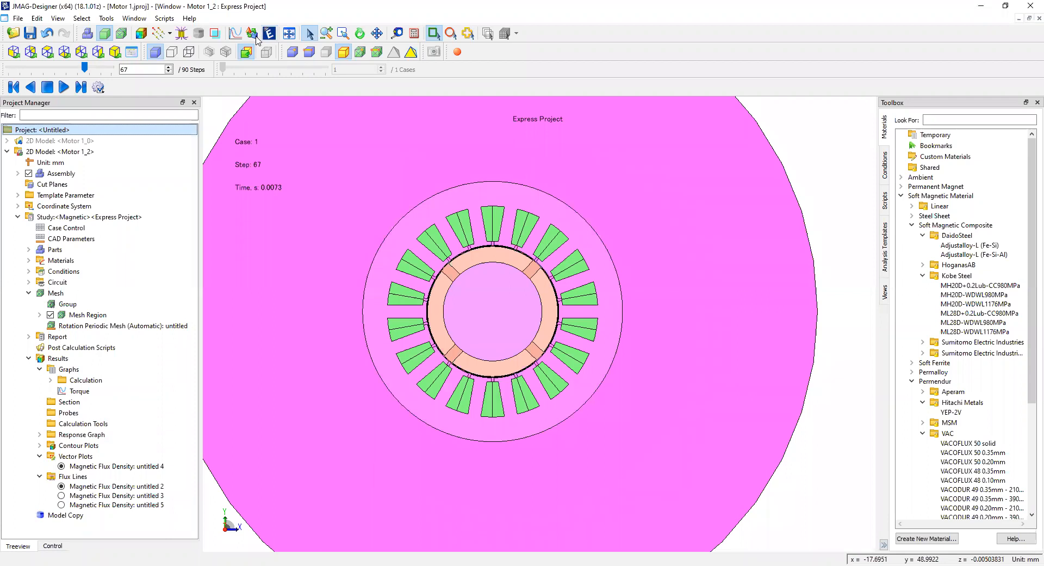
left_click(60, 152)
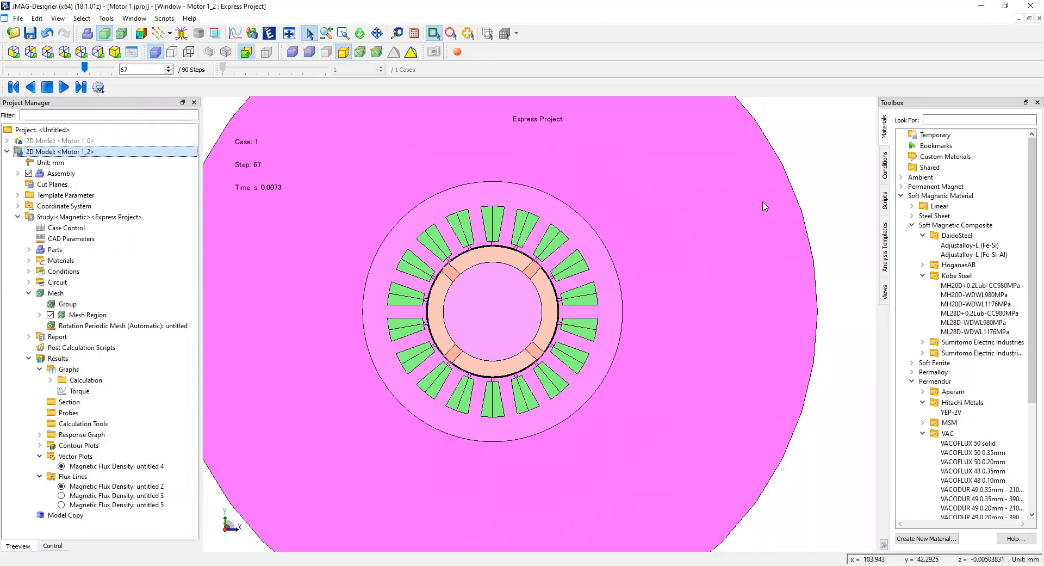
scroll(533, 278, "up", 3)
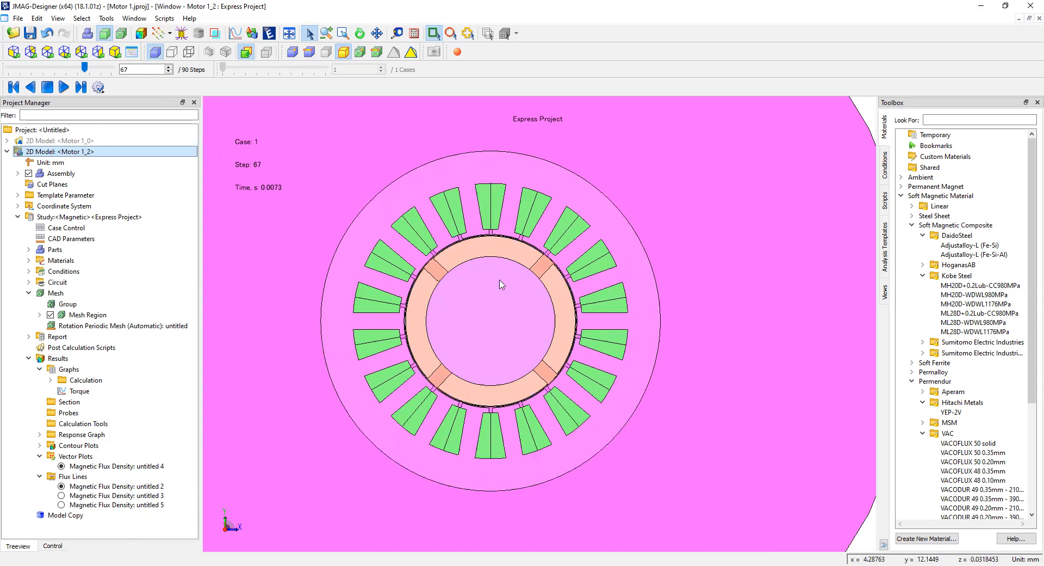
scroll(525, 217, "up", 2)
scroll(531, 255, "up", 3)
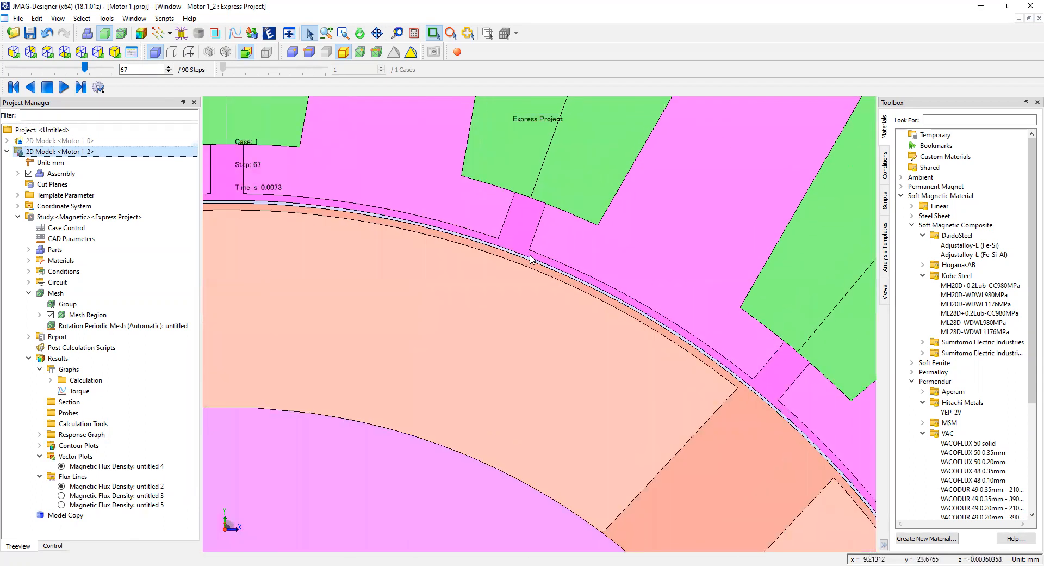
scroll(599, 276, "down", 4)
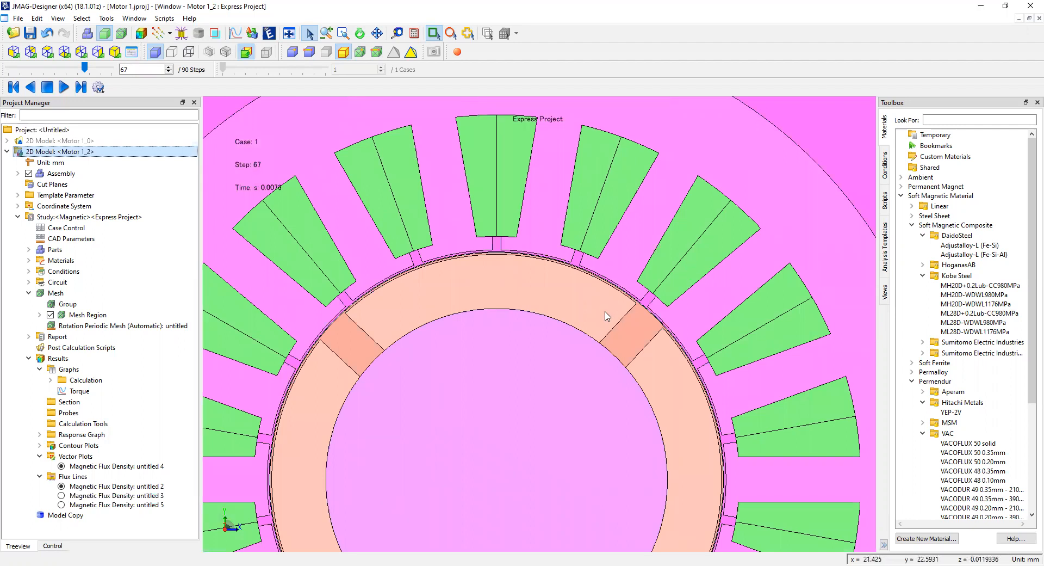
scroll(600, 314, "up", 1)
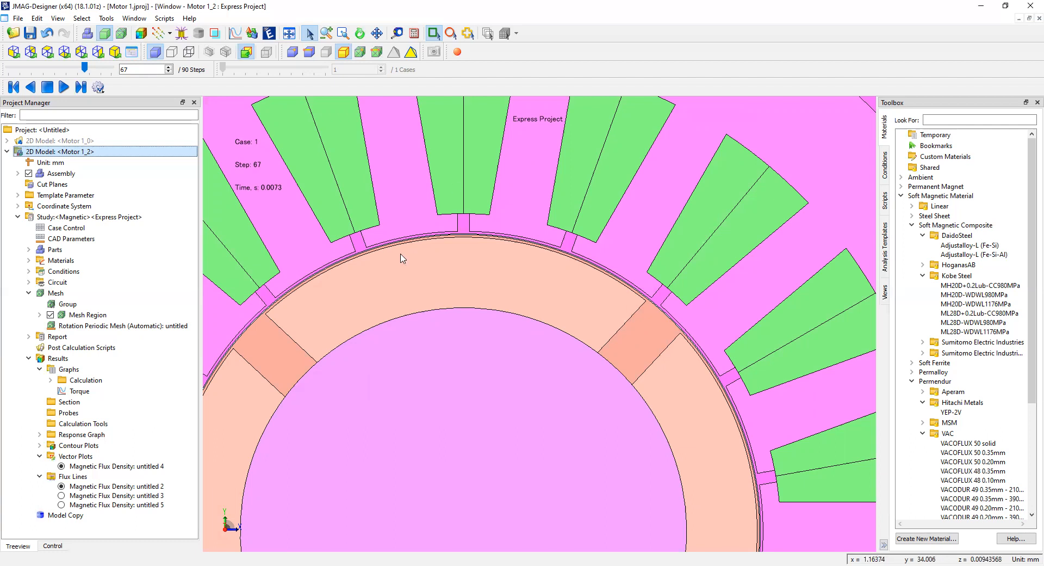
- Inspect the thin air gap layers and slot openings near the upper magnet's right end
left_click(65, 514)
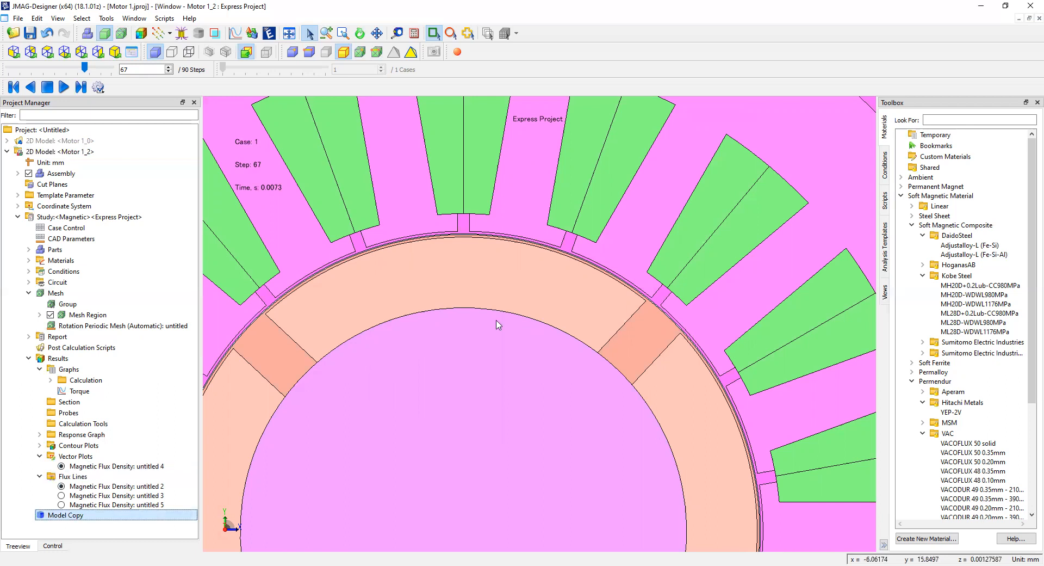
scroll(497, 324, "down", 3)
scroll(487, 321, "up", 3)
scroll(478, 319, "down", 2)
scroll(546, 322, "up", 3)
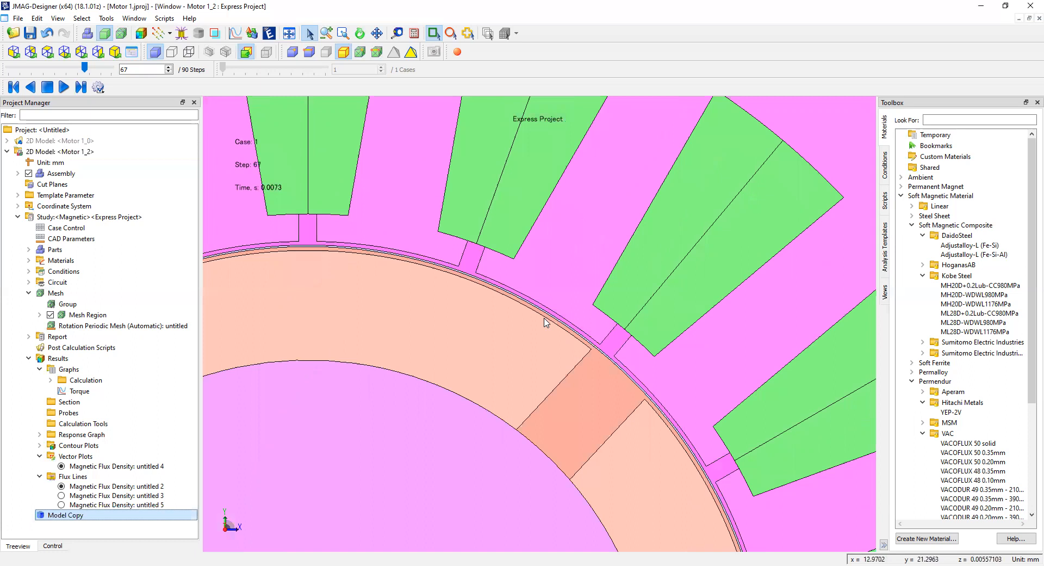
scroll(546, 322, "up", 3)
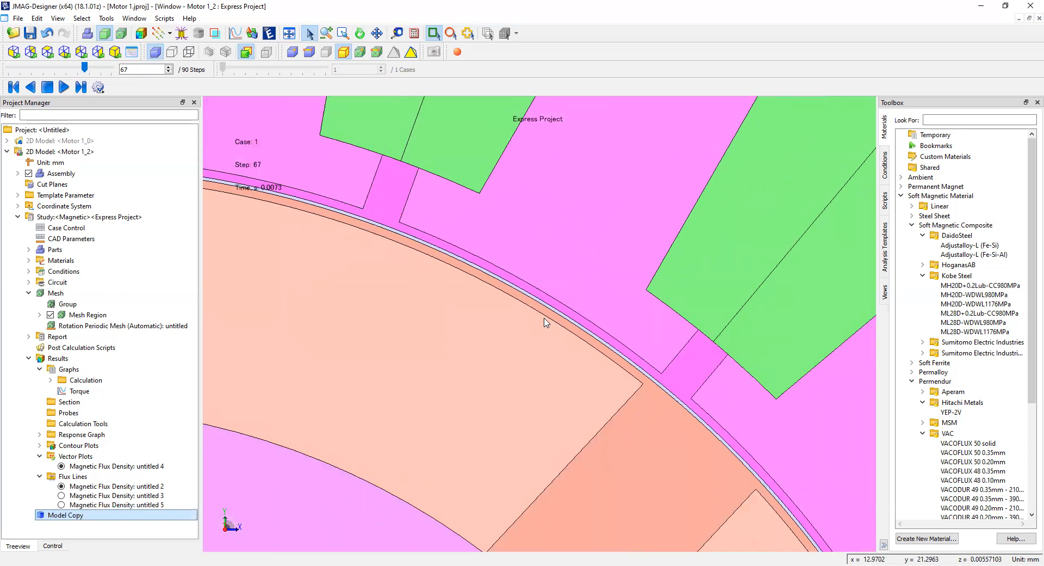
scroll(546, 321, "down", 4)
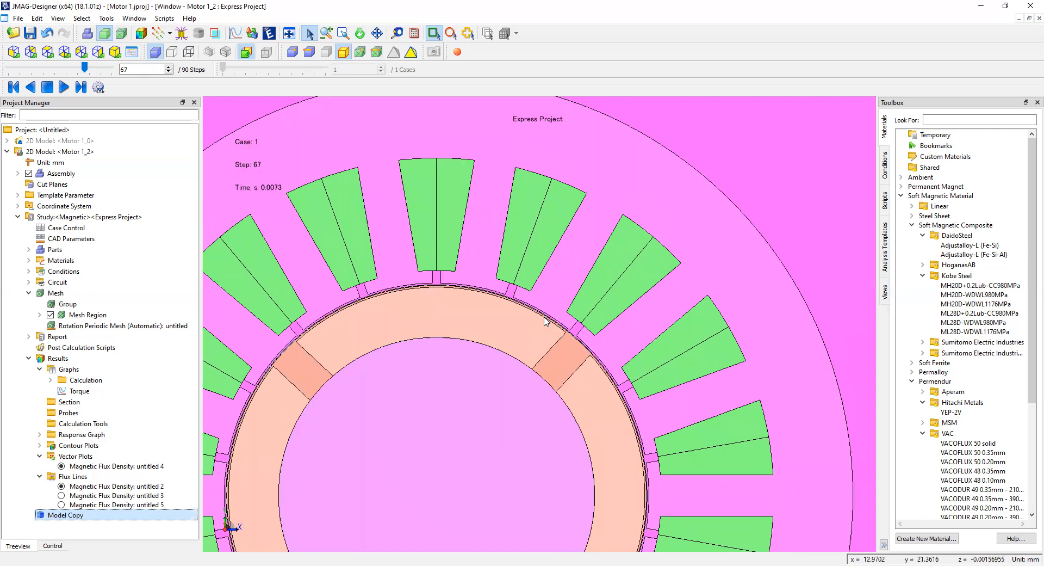
scroll(497, 289, "up", 4)
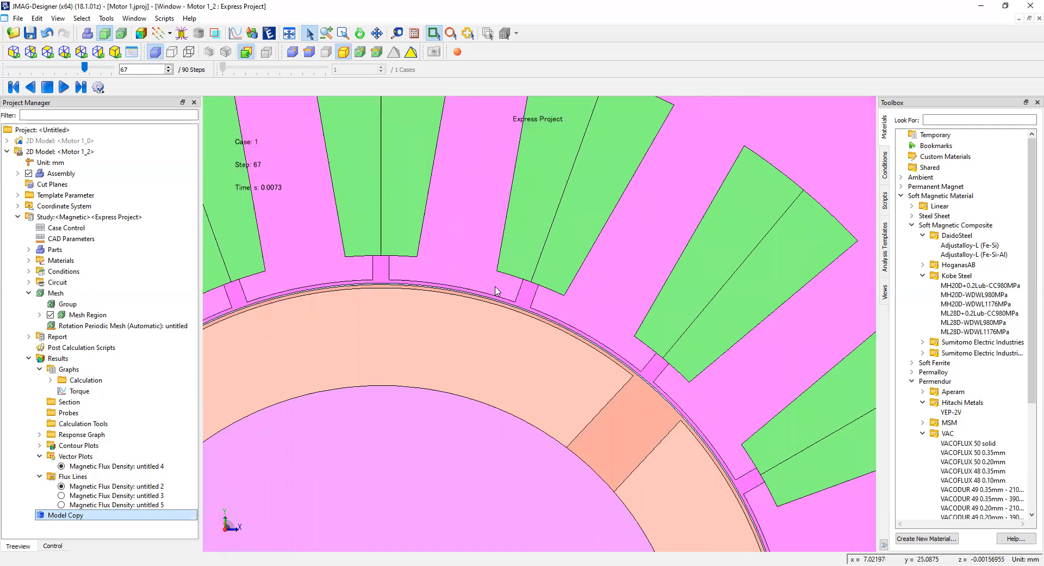
scroll(521, 302, "down", 5)
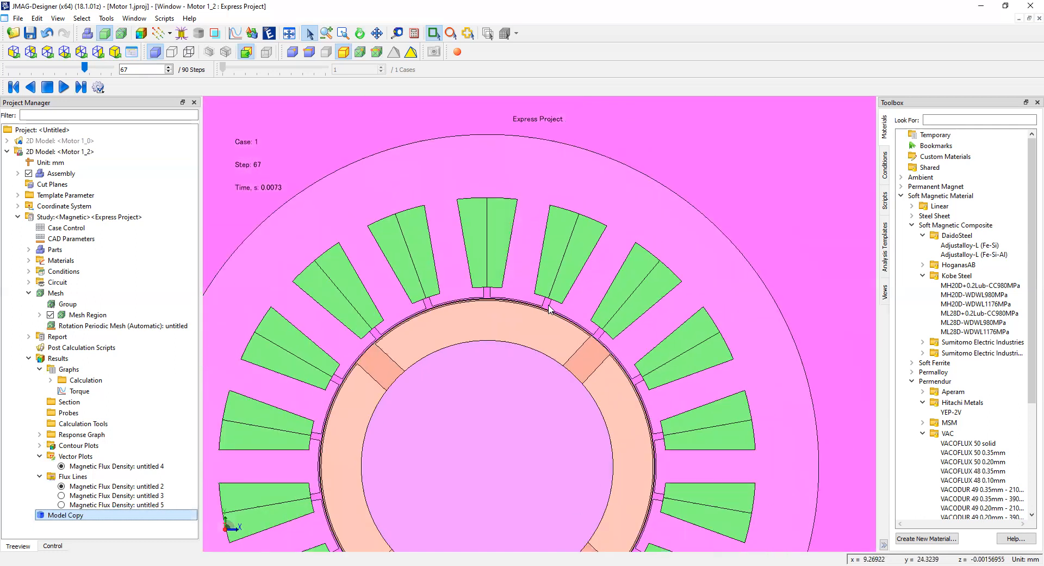
- Compare the full motor cross-section with the air gap and slots around the space between the upper and left magnets
scroll(550, 308, "down", 3)
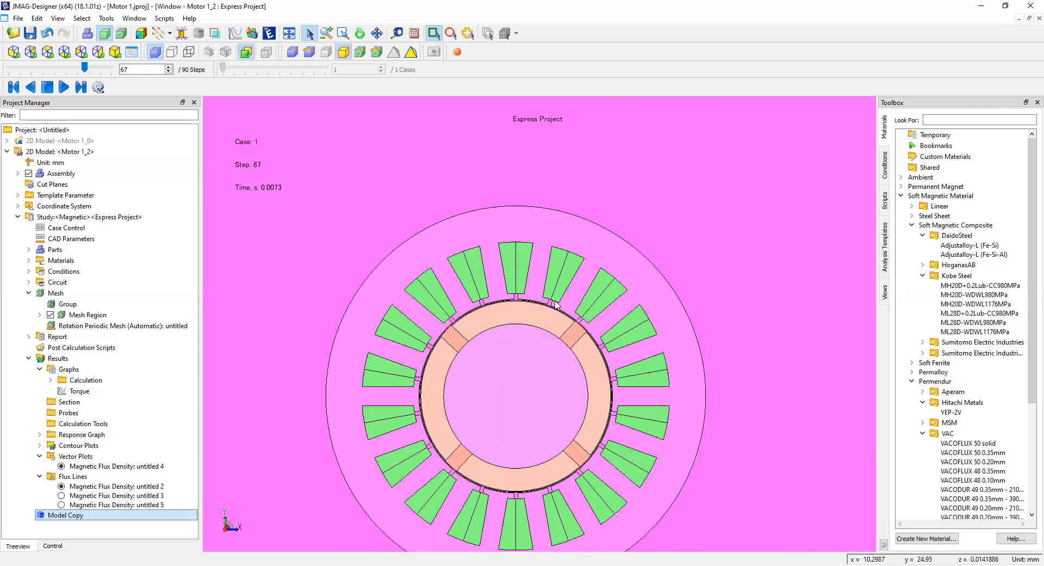
scroll(540, 314, "up", 1)
scroll(479, 318, "up", 3)
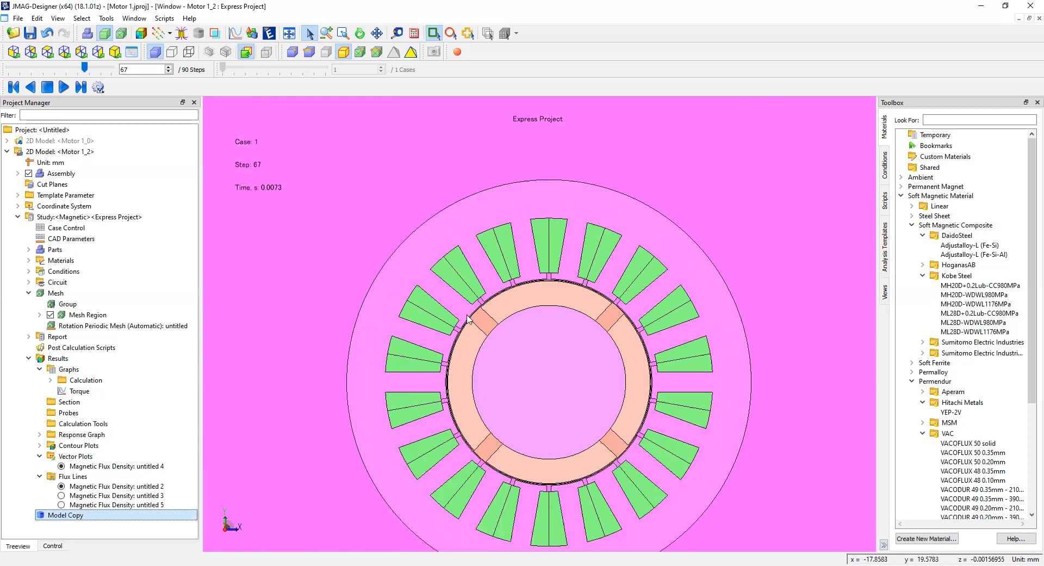
scroll(486, 308, "up", 4)
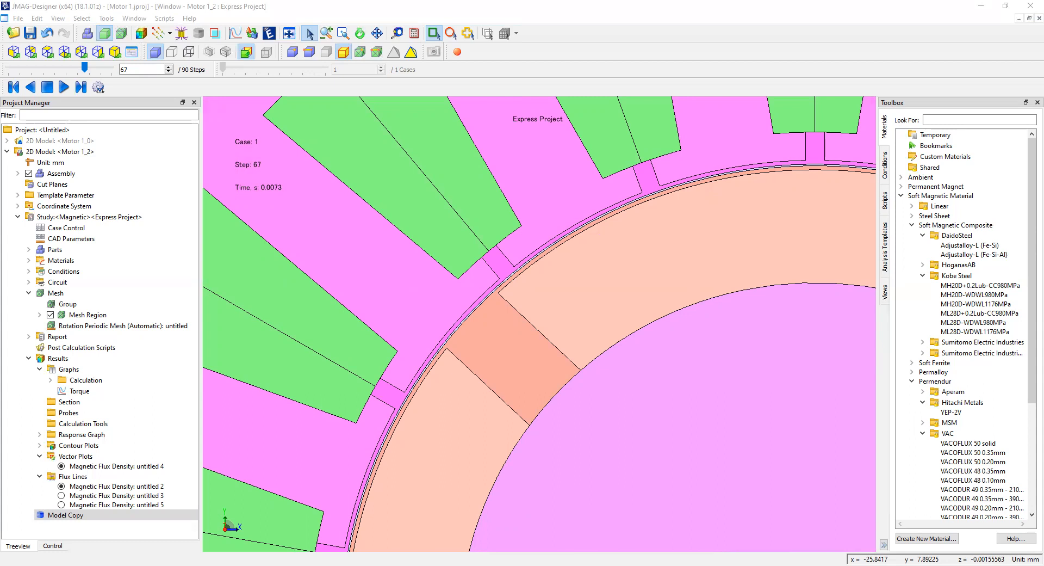
left_click(685, 214)
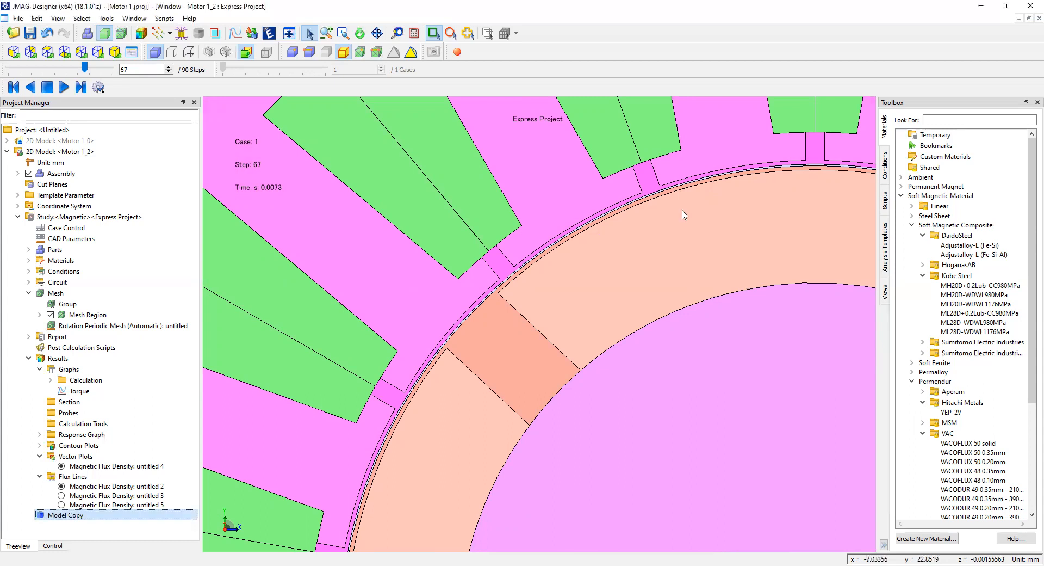
scroll(414, 320, "up", 3)
scroll(414, 320, "down", 5)
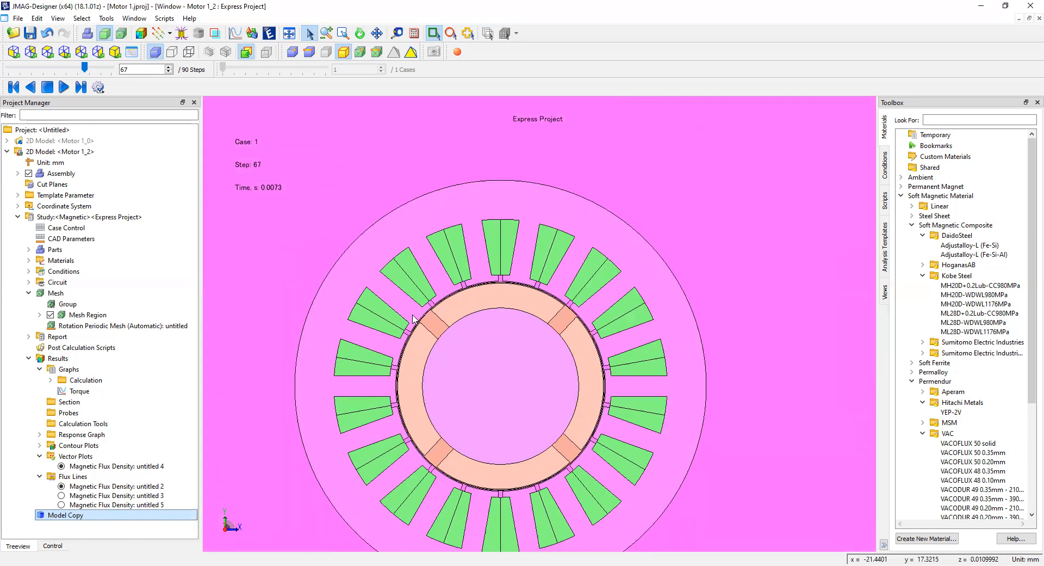
scroll(414, 320, "up", 1)
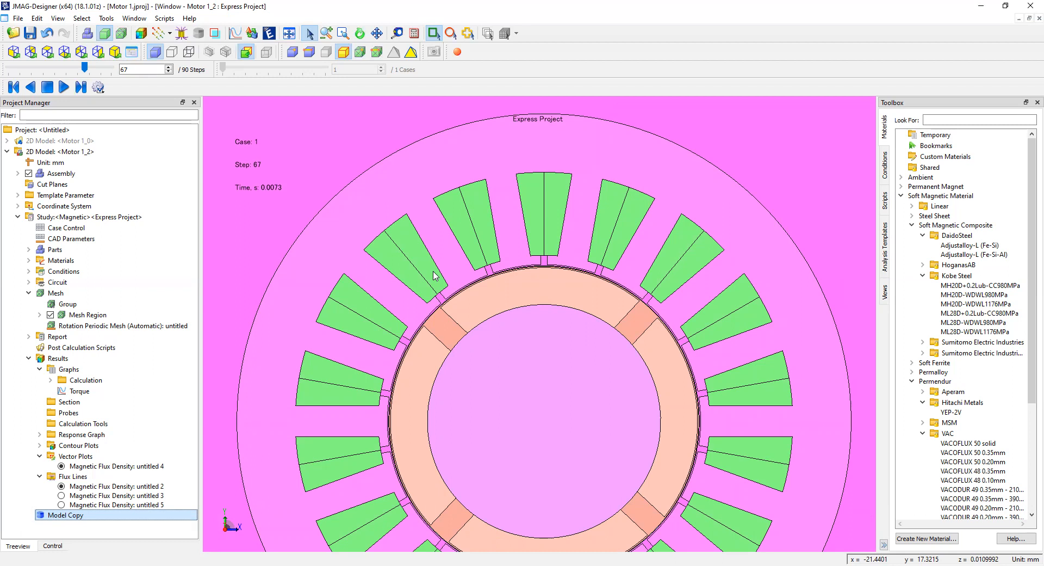
- Show Motor 1_2's torque graph, check its line options, highlight the integral average line, and zoom in on the first torque period
right_click(80, 392)
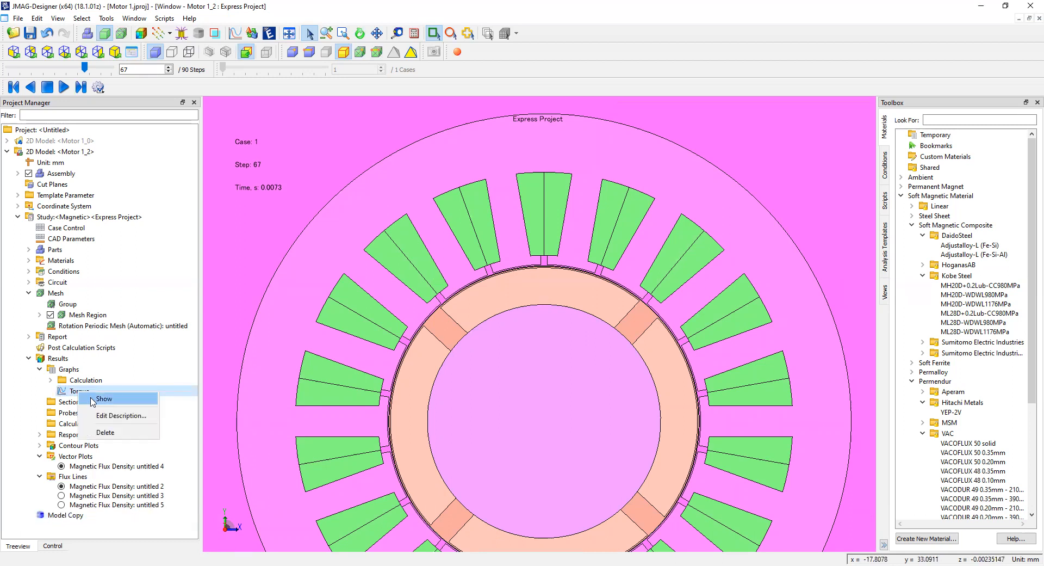
left_click(103, 399)
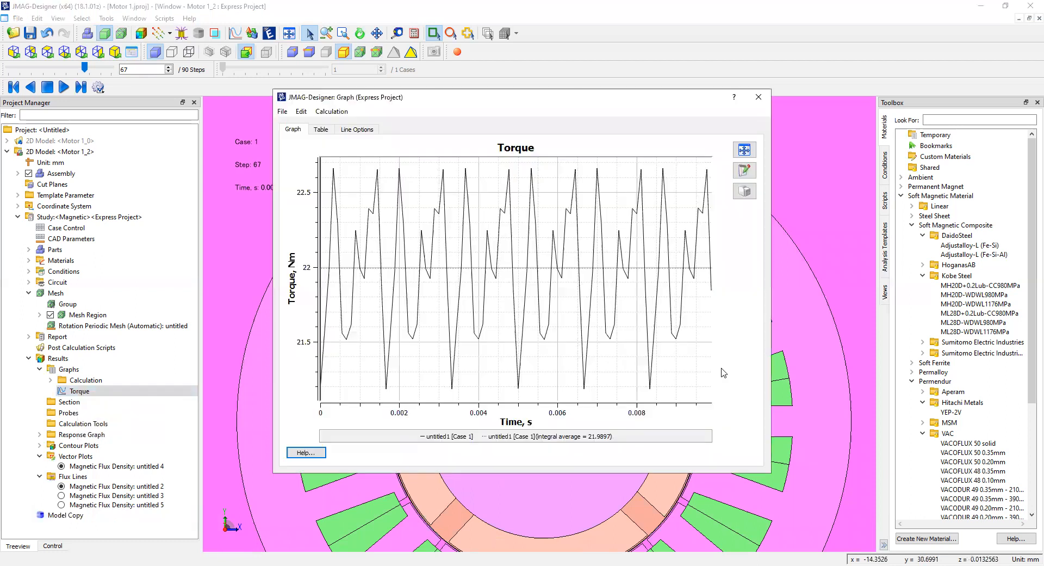
left_click_drag(768, 470, 837, 514)
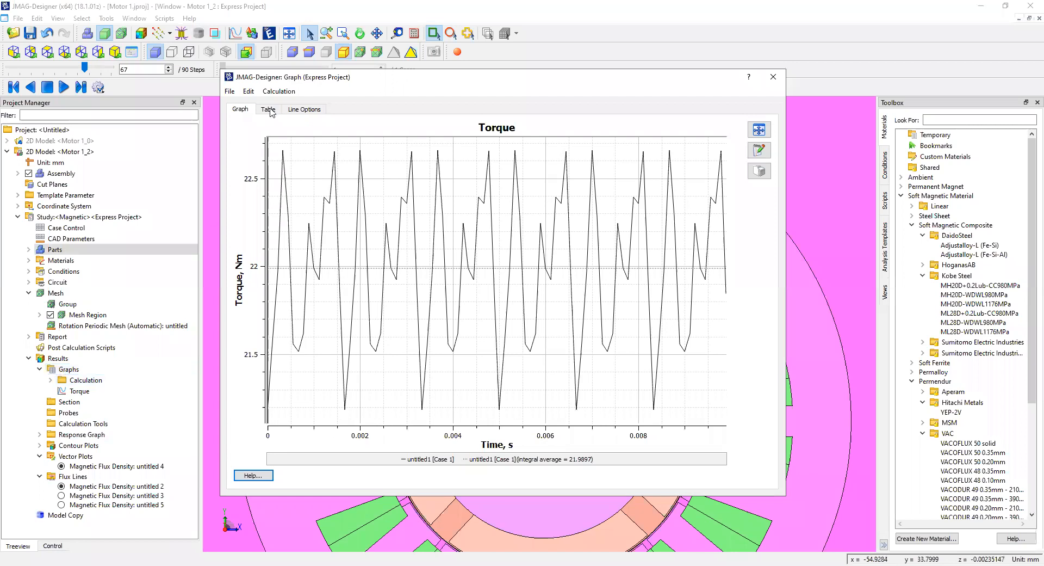
left_click(318, 110)
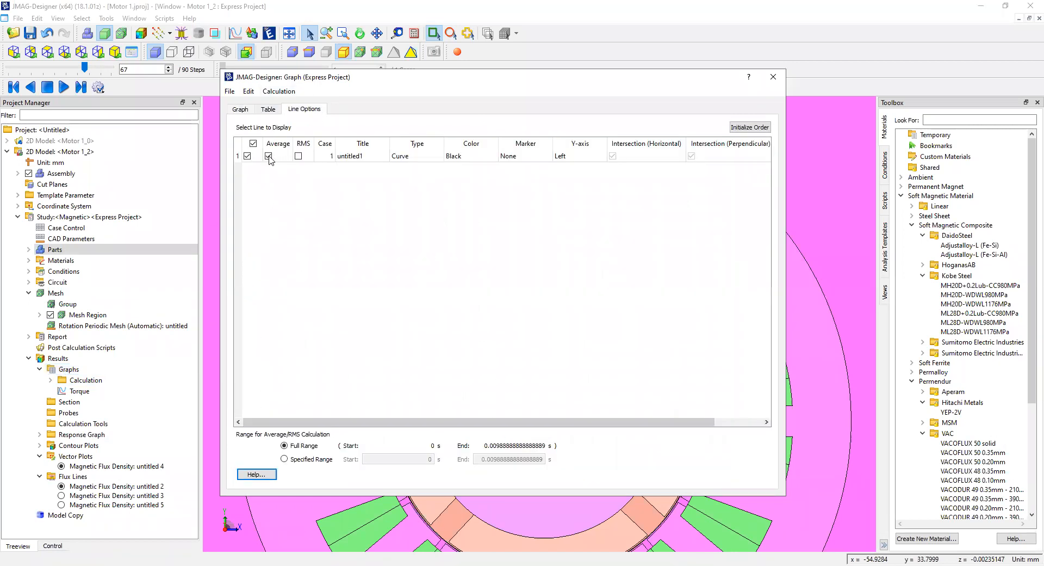
left_click(239, 108)
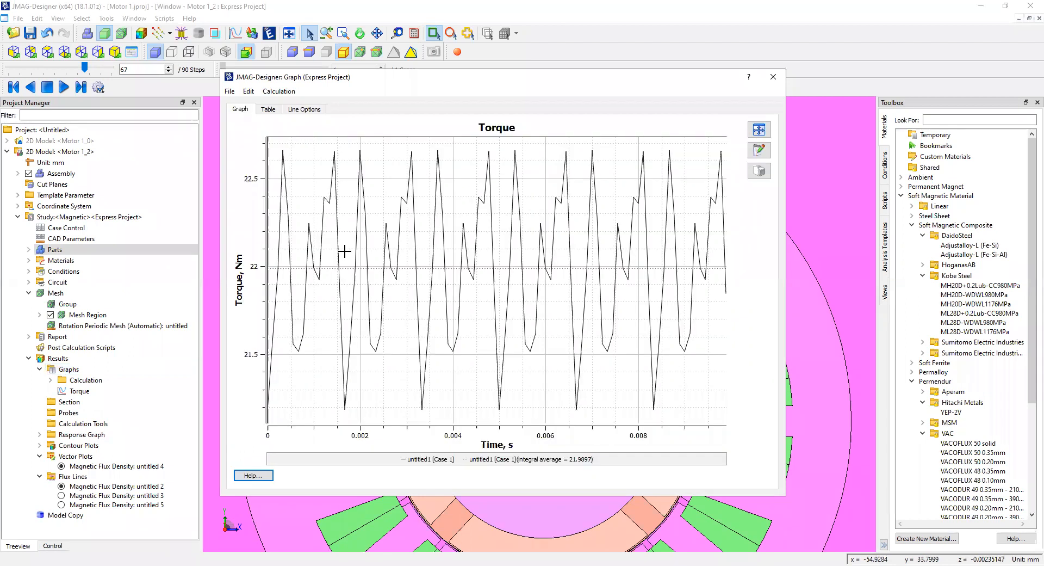
left_click(504, 463)
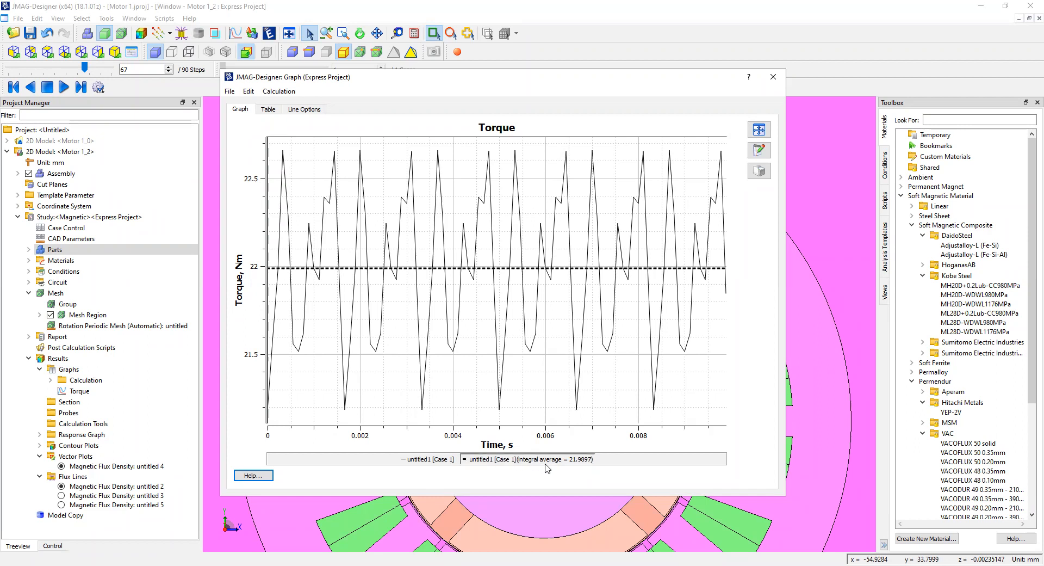
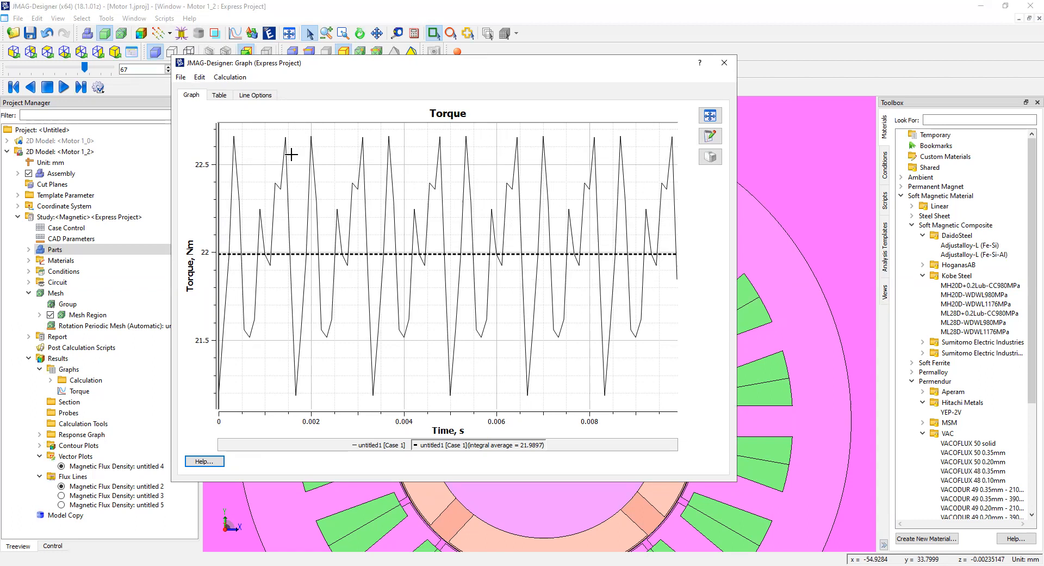
left_click_drag(301, 125, 217, 409)
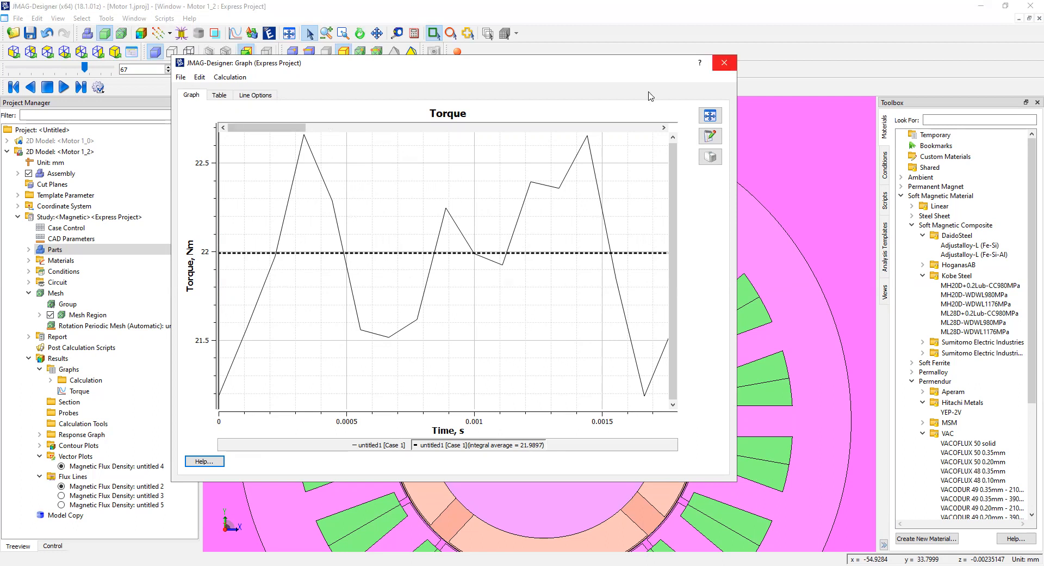
- Review the step control settings in the magnetic study's properties, including the end time and divisions, without changing them
right_click(107, 218)
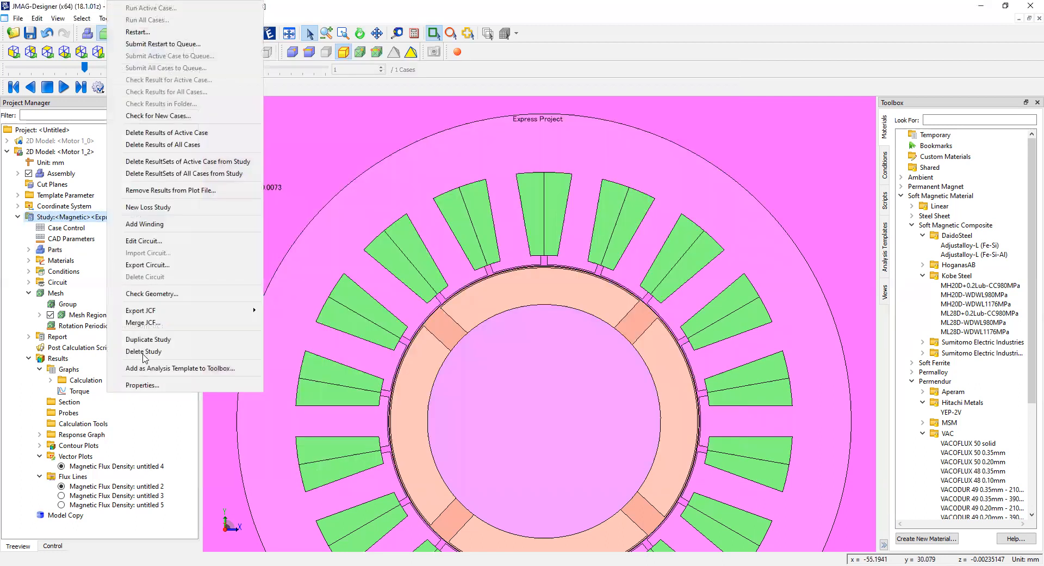
left_click(141, 384)
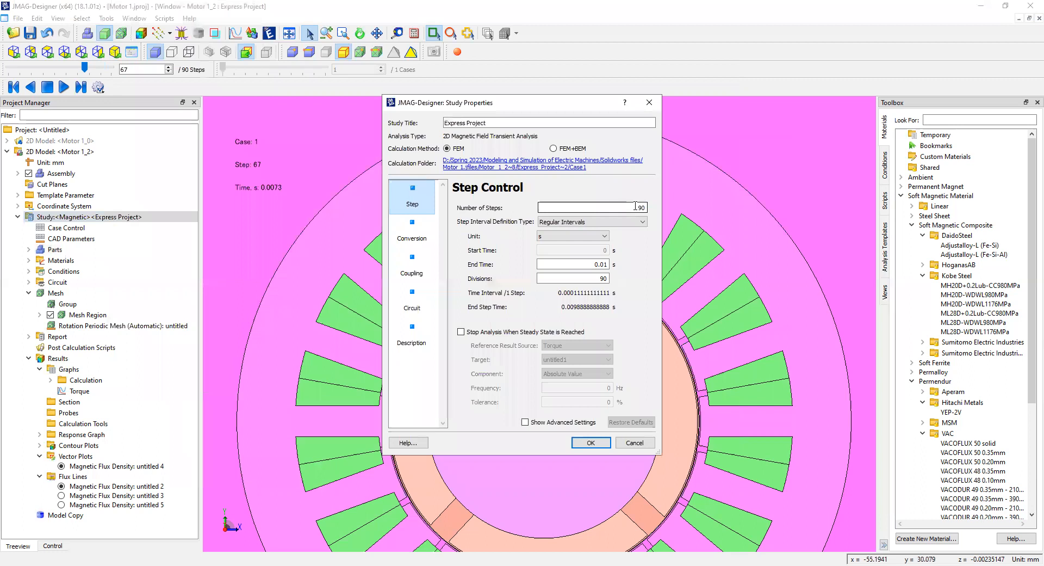
left_click(586, 279)
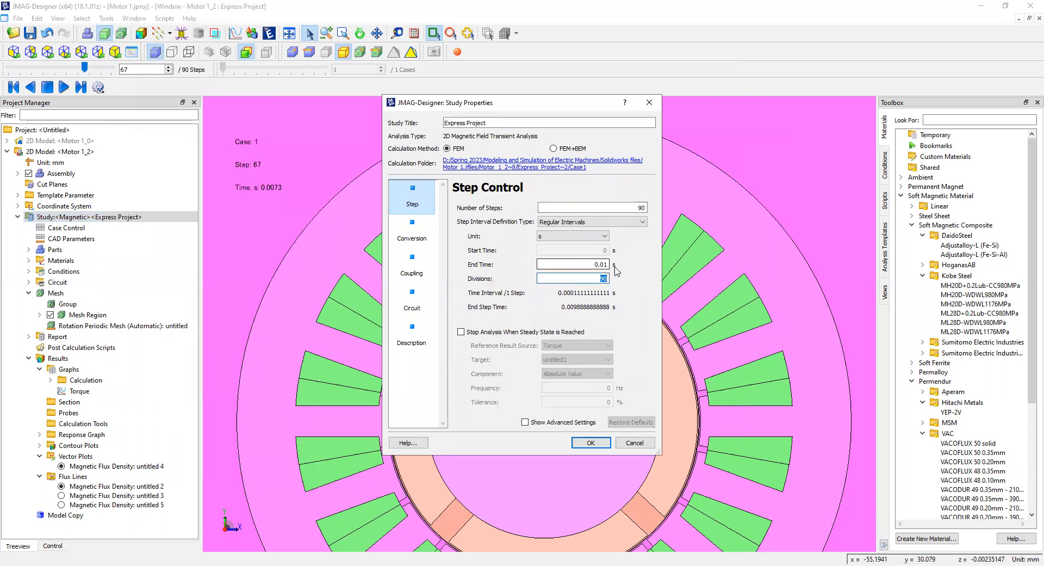
left_click(631, 444)
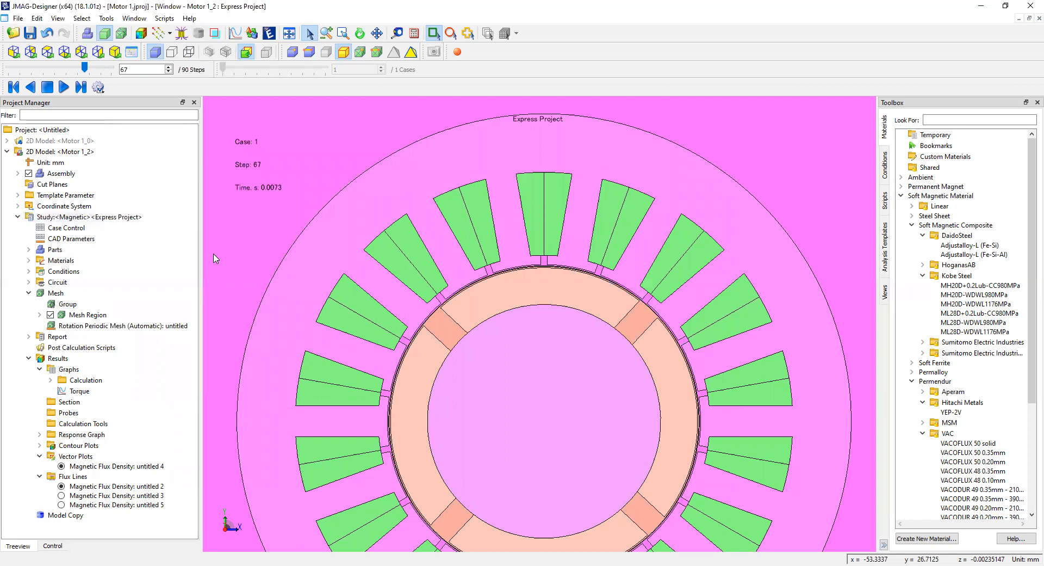
- Make the Motor 1_0 model active and expand its magnetic study's results down to the torque graph
left_click(7, 151)
left_click(76, 141)
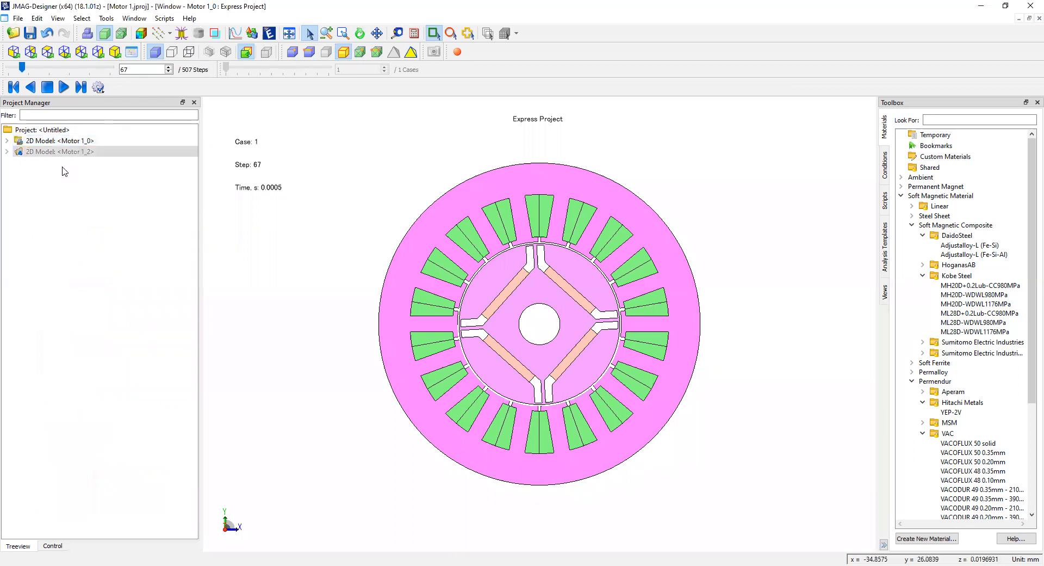
left_click(7, 141)
left_click(17, 206)
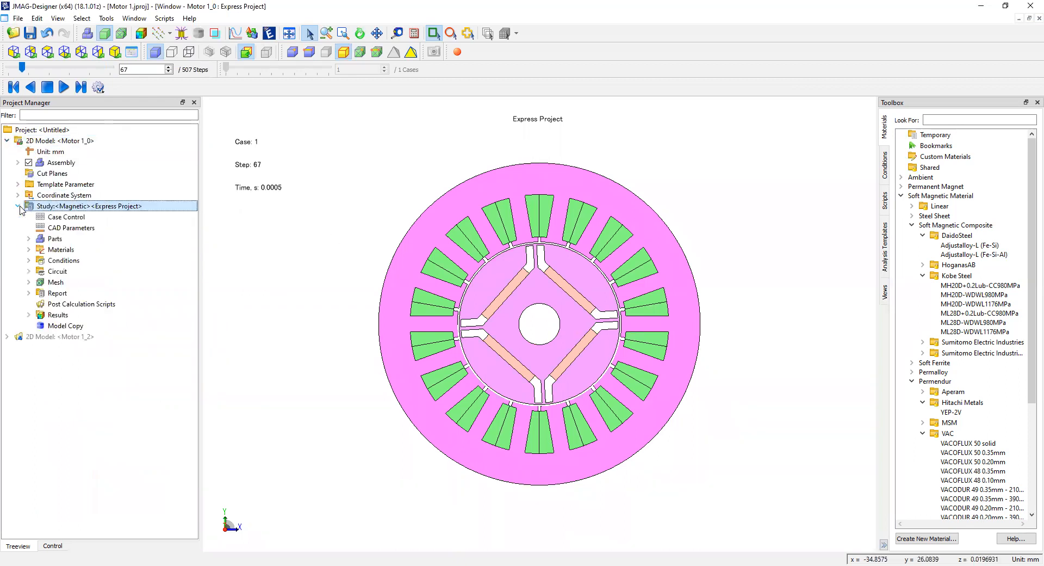
left_click(29, 315)
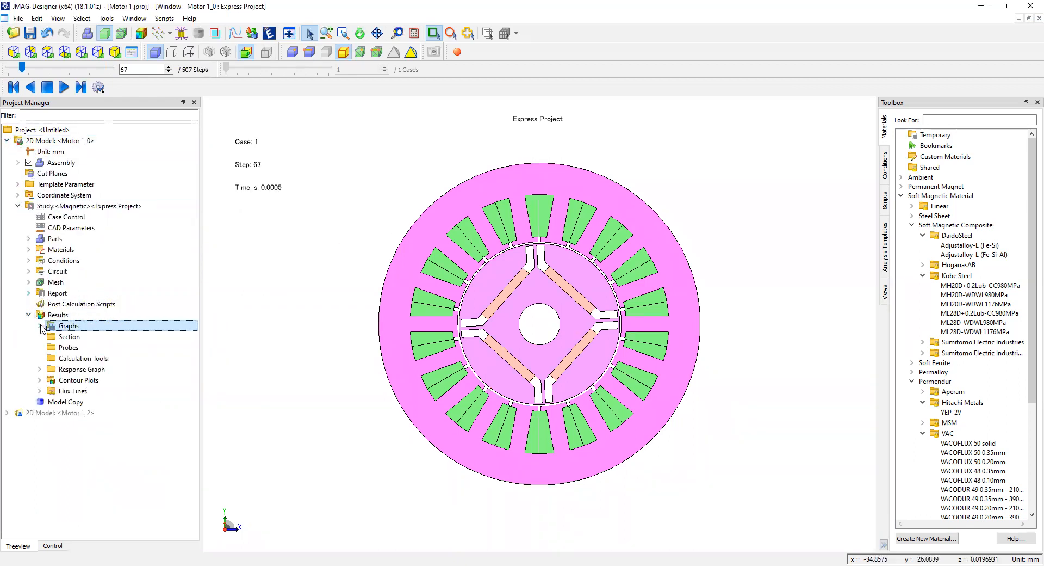
left_click(39, 325)
right_click(71, 346)
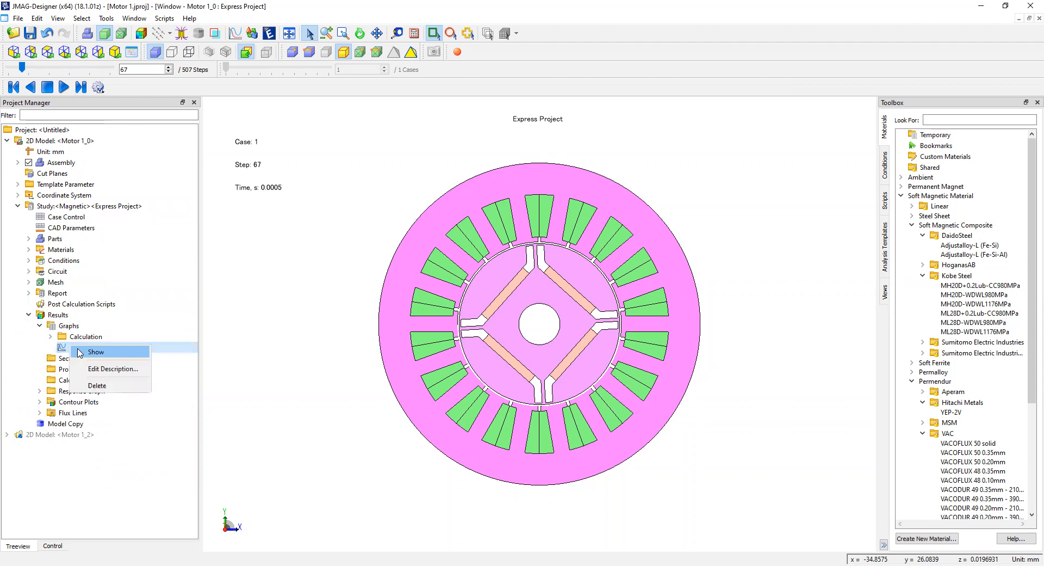
- Check the properties of Motor 1_0's magnetic study without changing anything
right_click(87, 206)
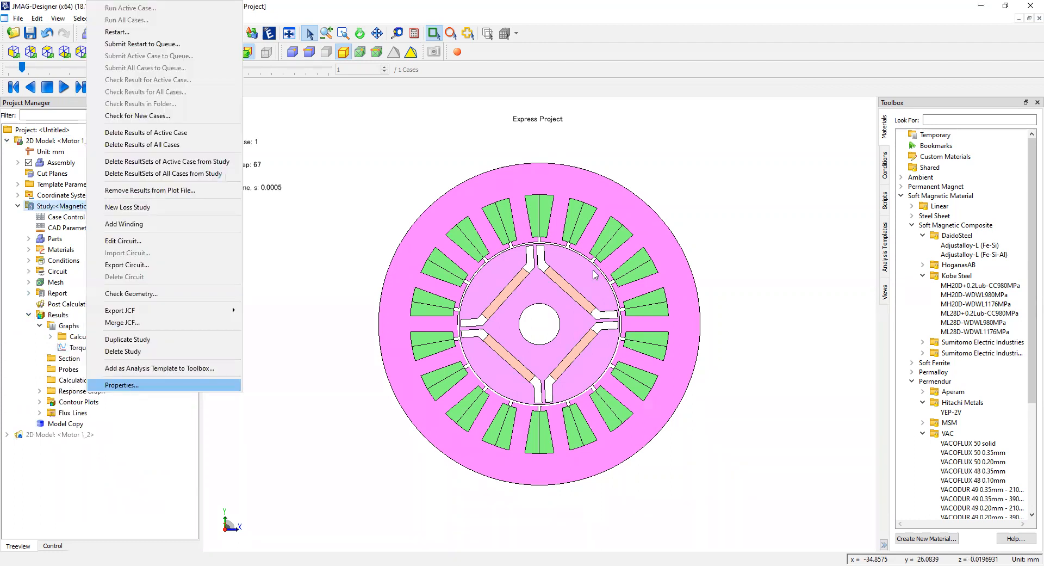
left_click(130, 385)
left_click(633, 442)
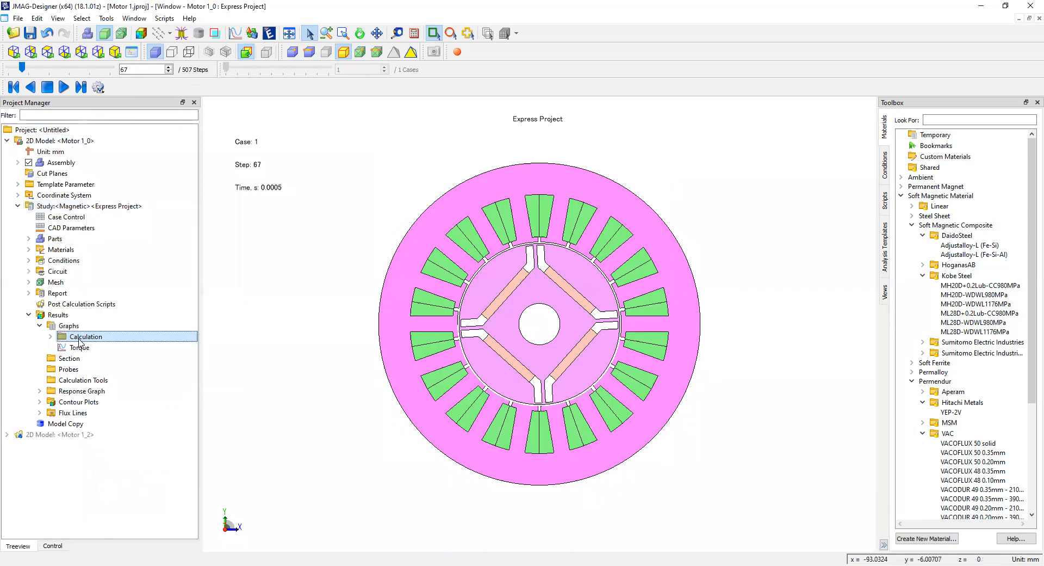
- Show Motor 1_0's torque graph, examine the ripple near the start of the curve and over the full time range, and close it
right_click(71, 347)
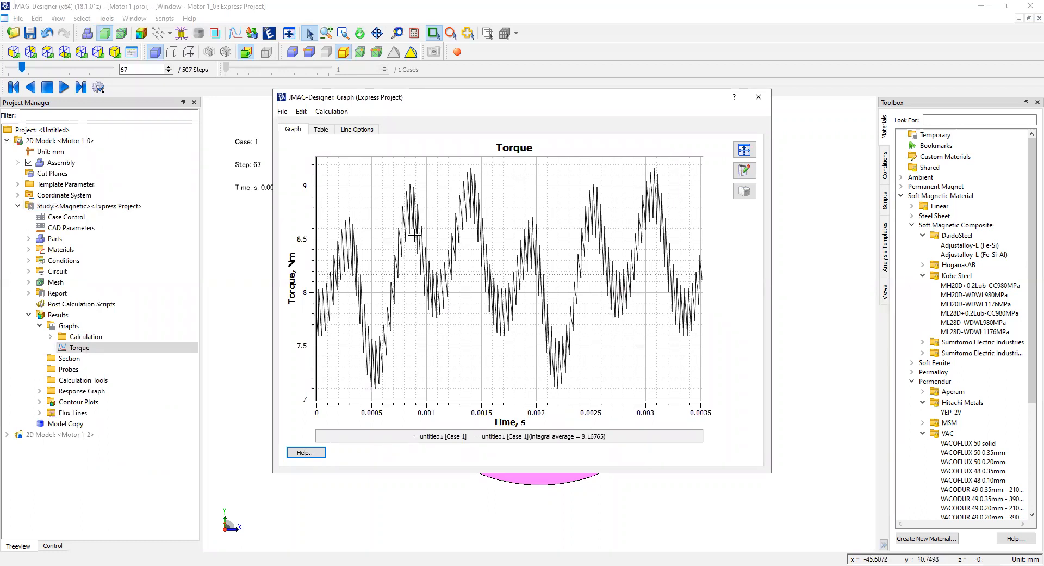
mouse_move(493, 165)
left_mouse_down()
mouse_move(407, 239)
mouse_move(293, 411)
mouse_move(474, 157)
left_mouse_up()
left_click(751, 148)
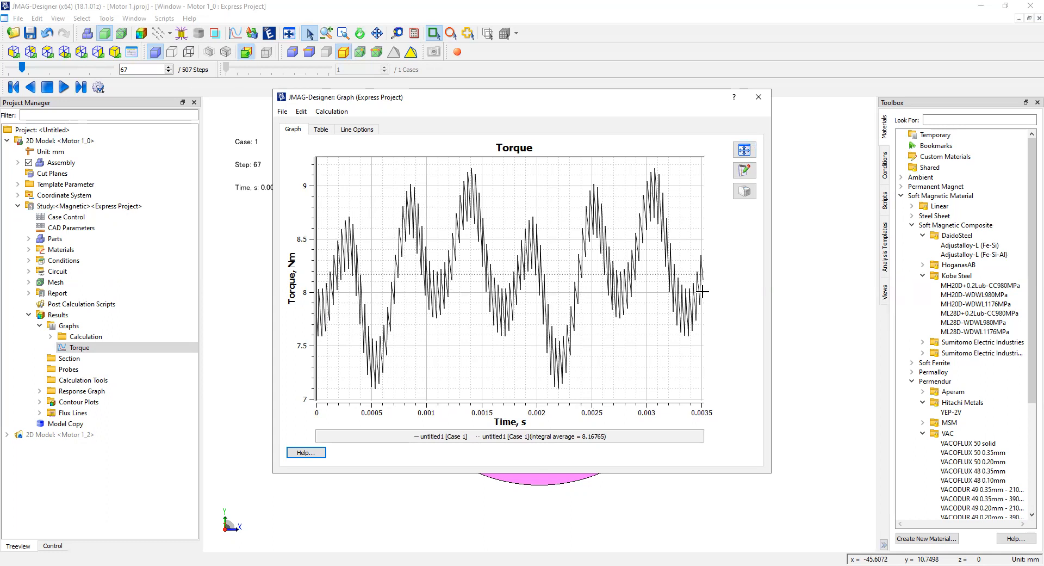
left_click_drag(366, 198, 317, 402)
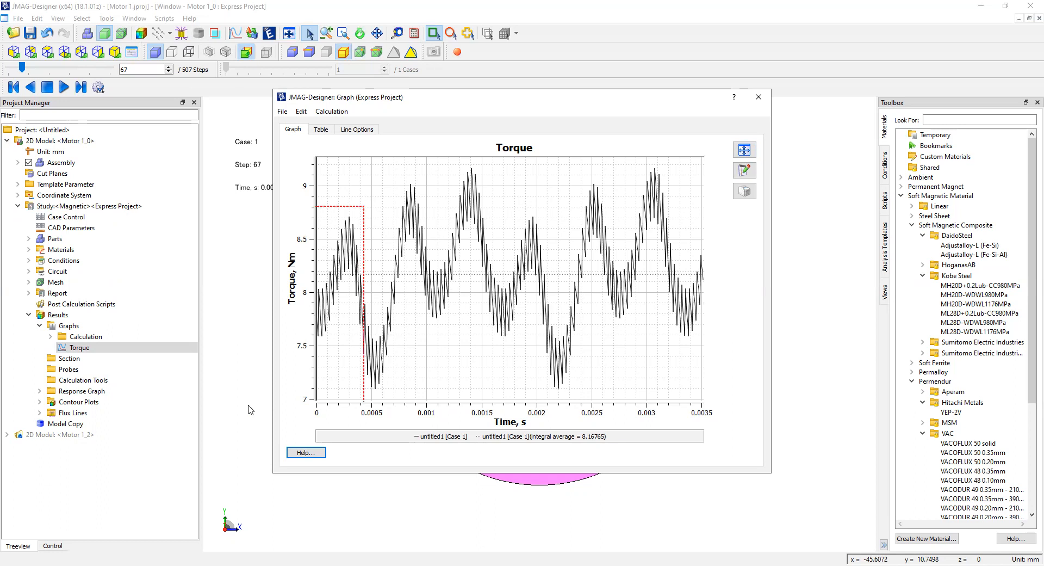
left_click_drag(539, 172, 283, 340)
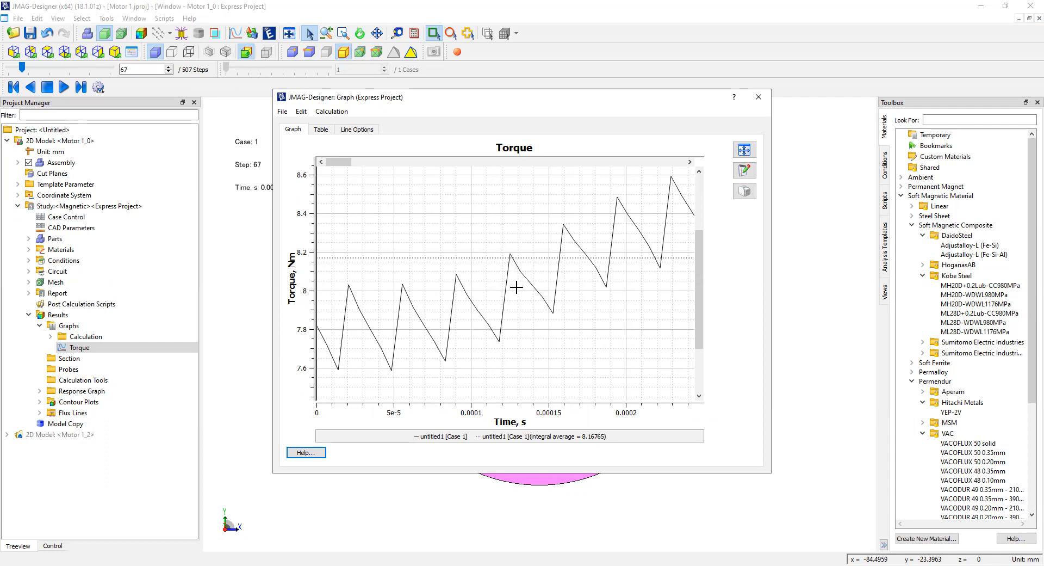
left_click(743, 150)
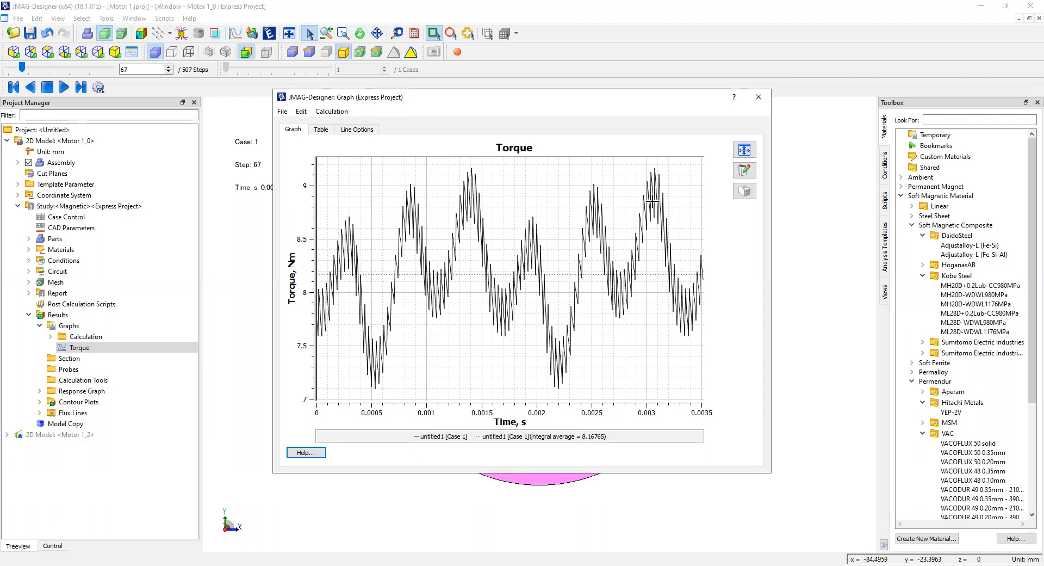
left_click(758, 98)
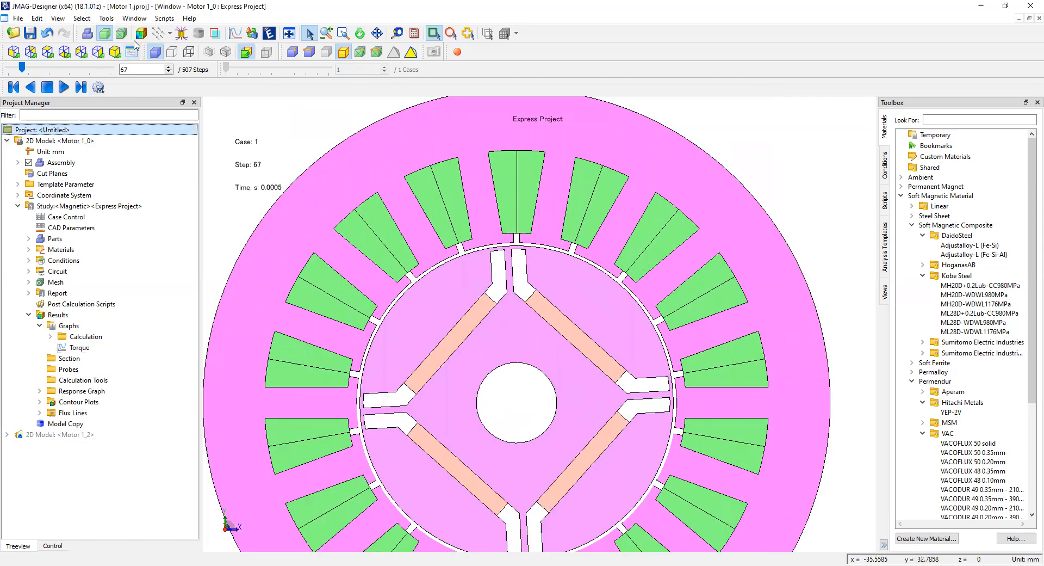
- Display Motor 1_0's mesh with mesh lines and inspect its elements around the air gap, flux barriers and magnets
left_click(122, 33)
scroll(482, 268, "up", 3)
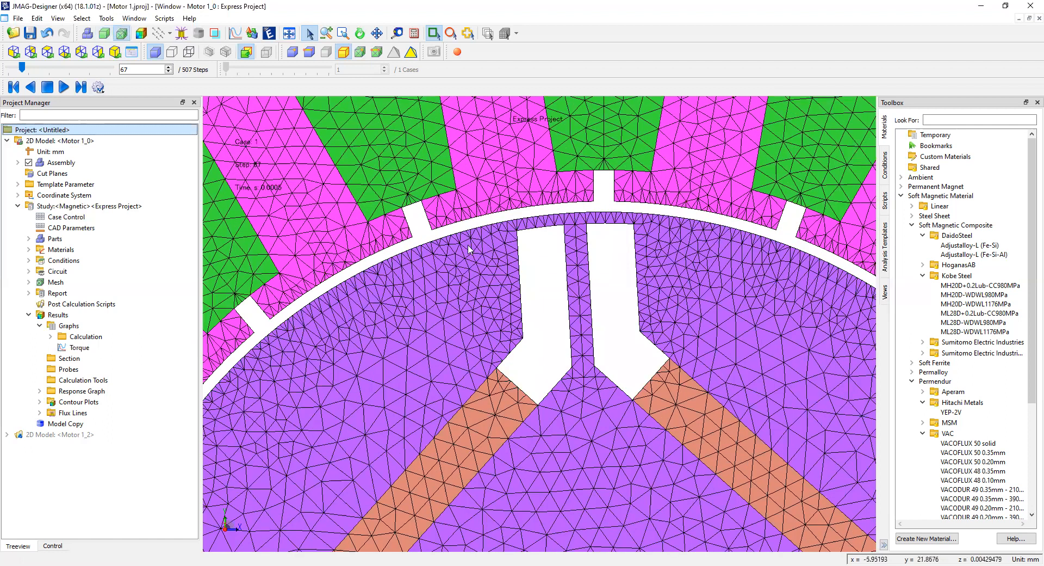
scroll(470, 249, "down", 2)
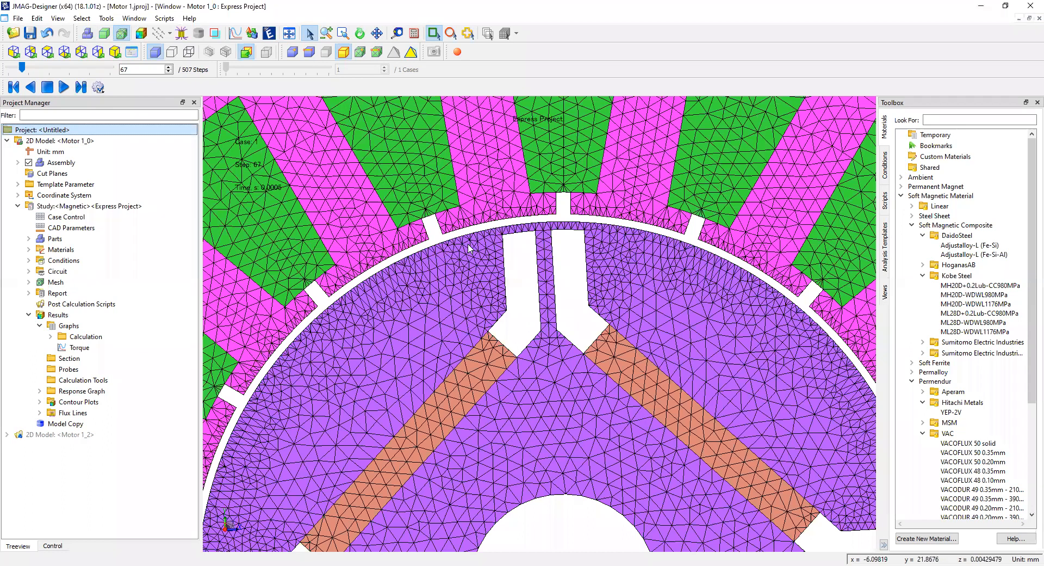
scroll(396, 273, "down", 1)
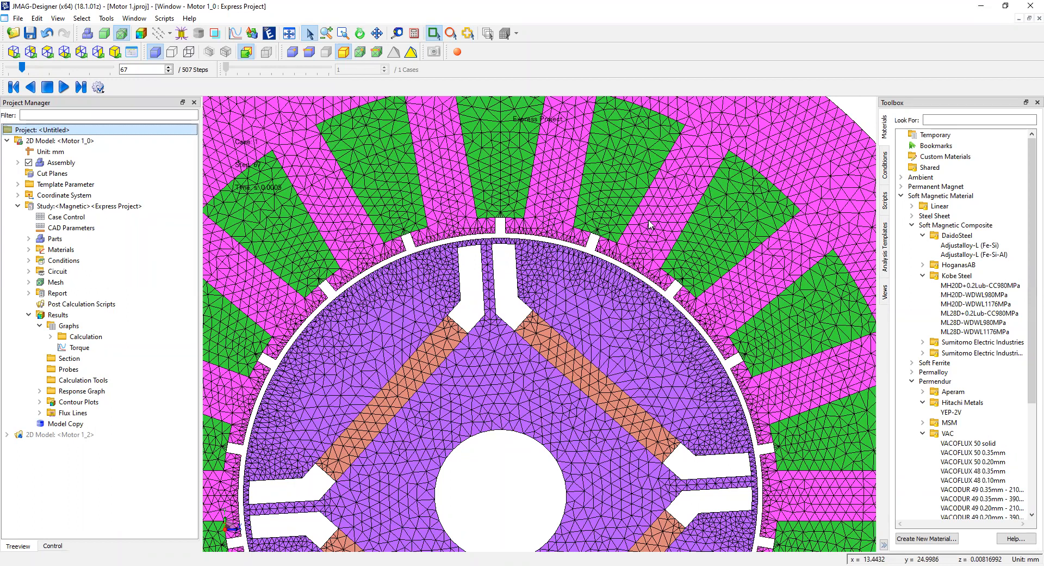
scroll(640, 225, "down", 1)
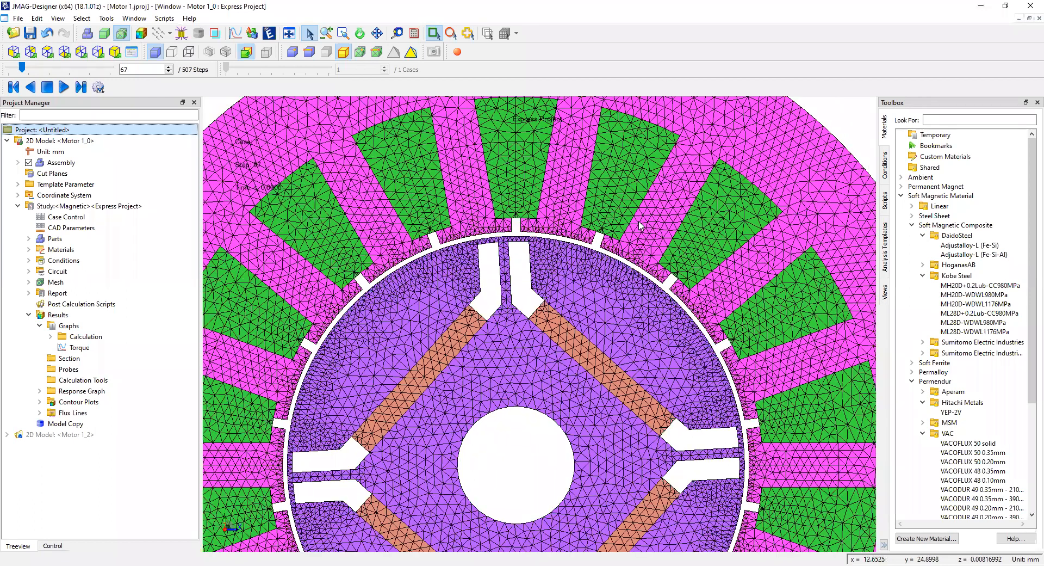
scroll(640, 226, "down", 2)
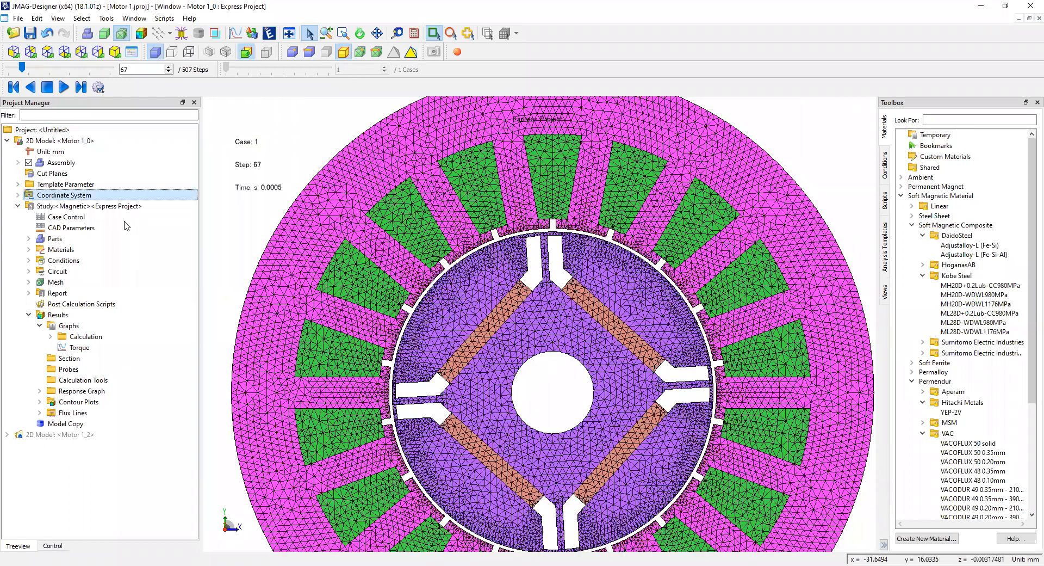
left_click(143, 228)
left_click(175, 174)
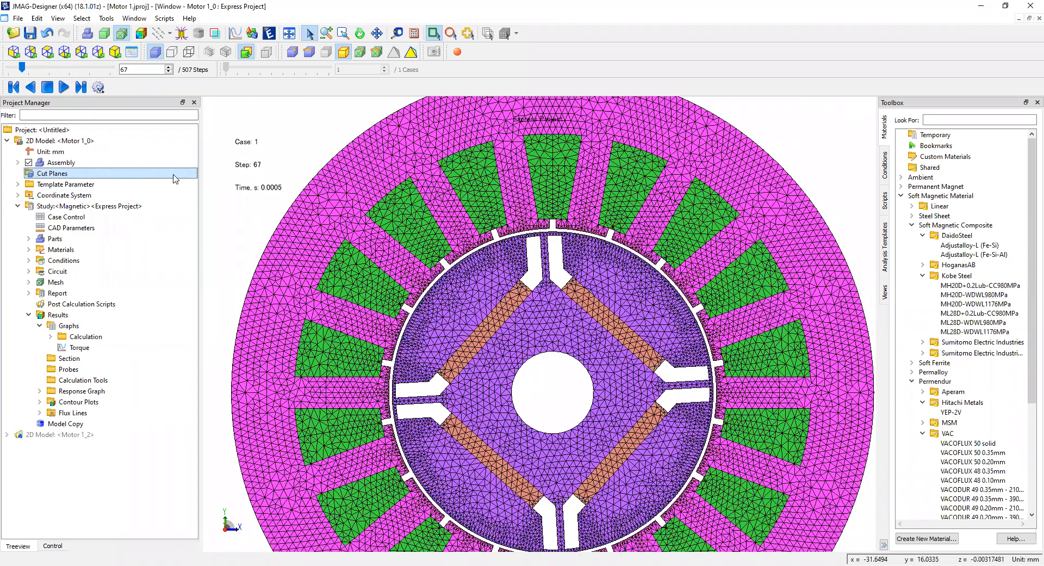
left_click(106, 341)
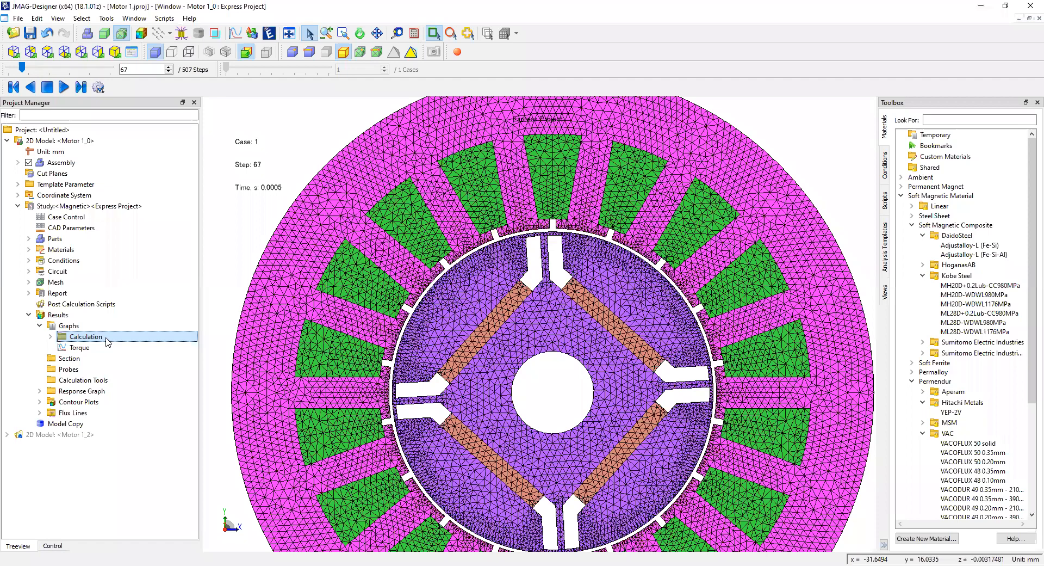
left_click(64, 260)
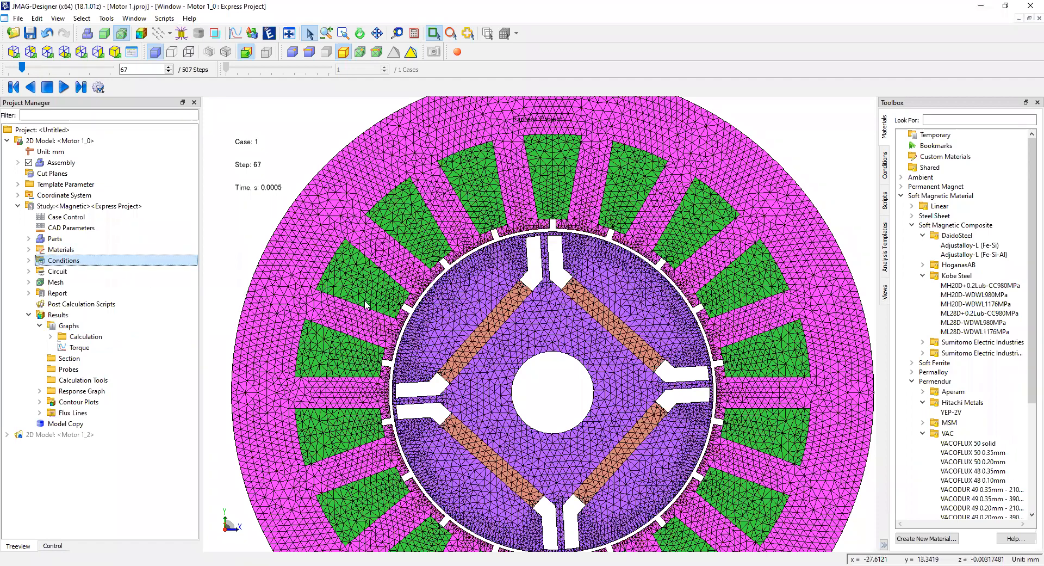
left_click(365, 304)
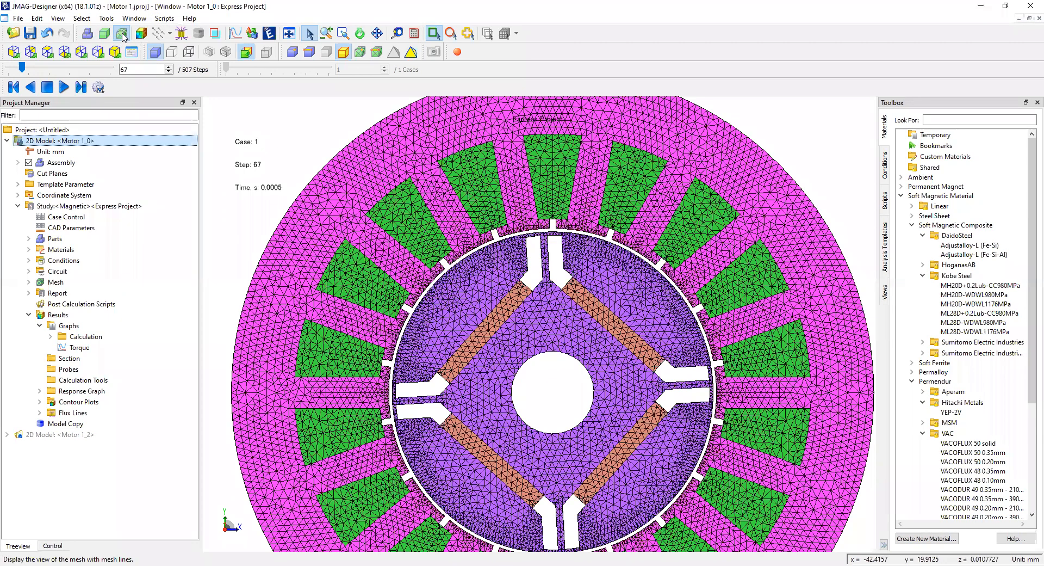
- List the graph quantities available in Motor 1_0's results, such as torque, losses, flux linkage and inductance
left_click_drag(75, 338, 52, 322)
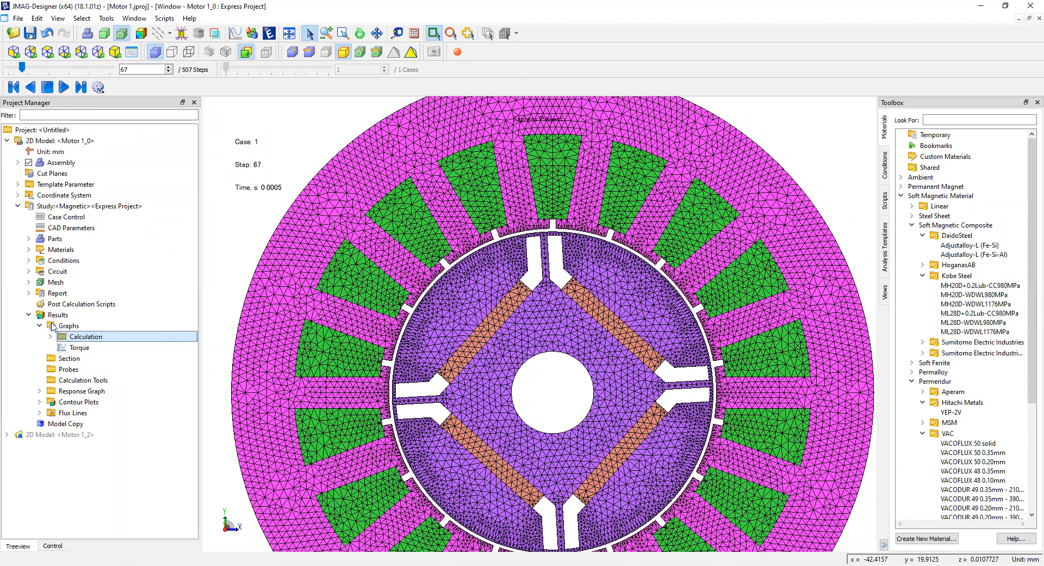
right_click(52, 325)
mouse_move(110, 359)
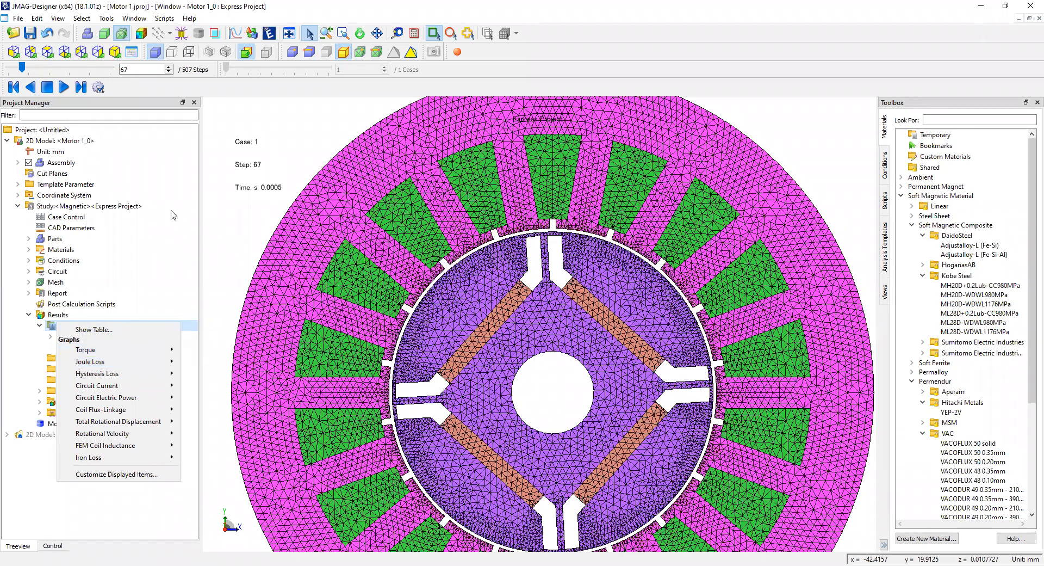
- Display Motor 1_0's flux lines and magnetic flux density contour at step 67, with the mesh lines hidden
left_click(151, 229)
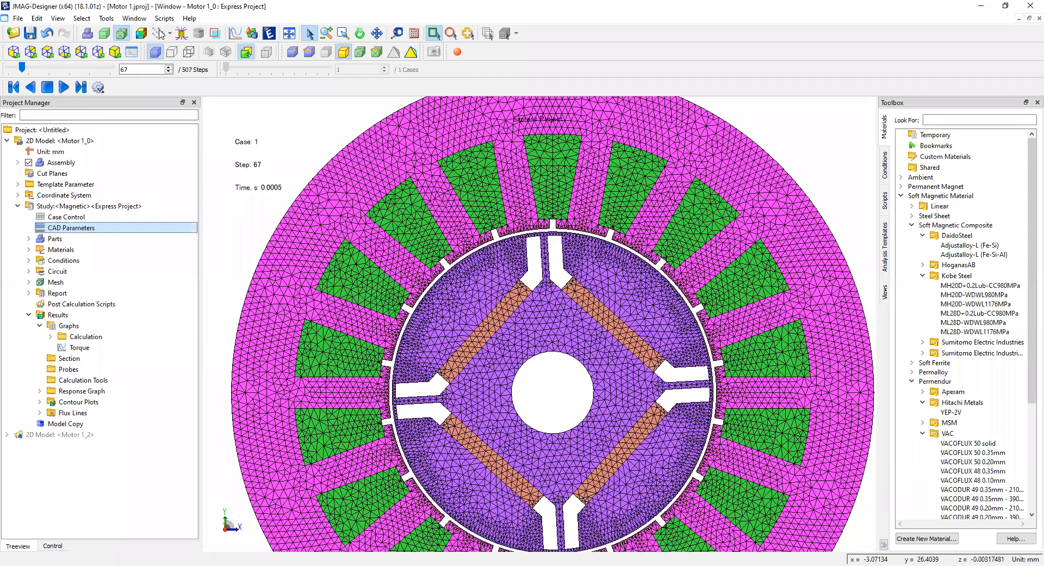
left_click(183, 34)
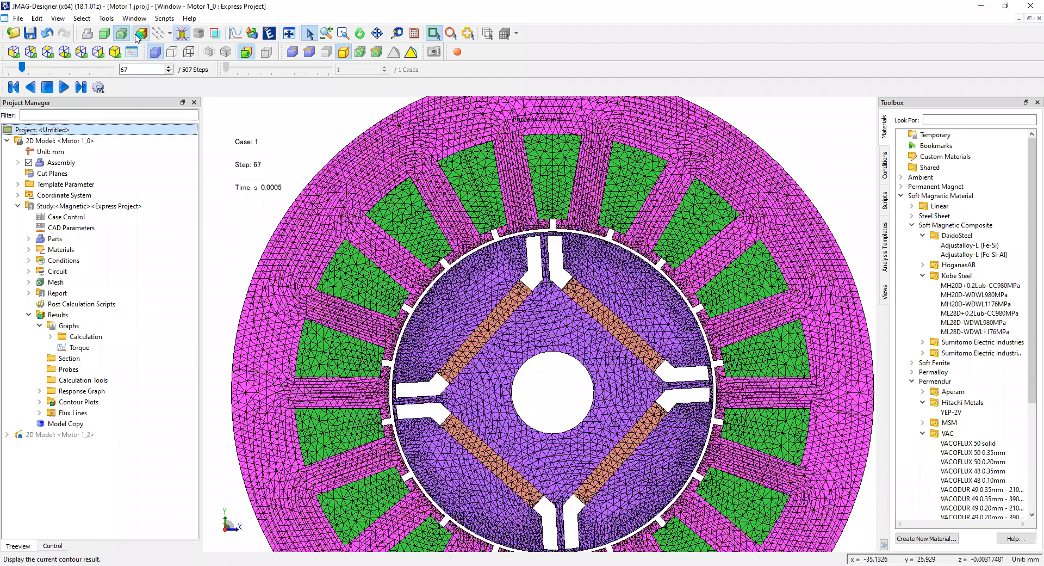
left_click(137, 35)
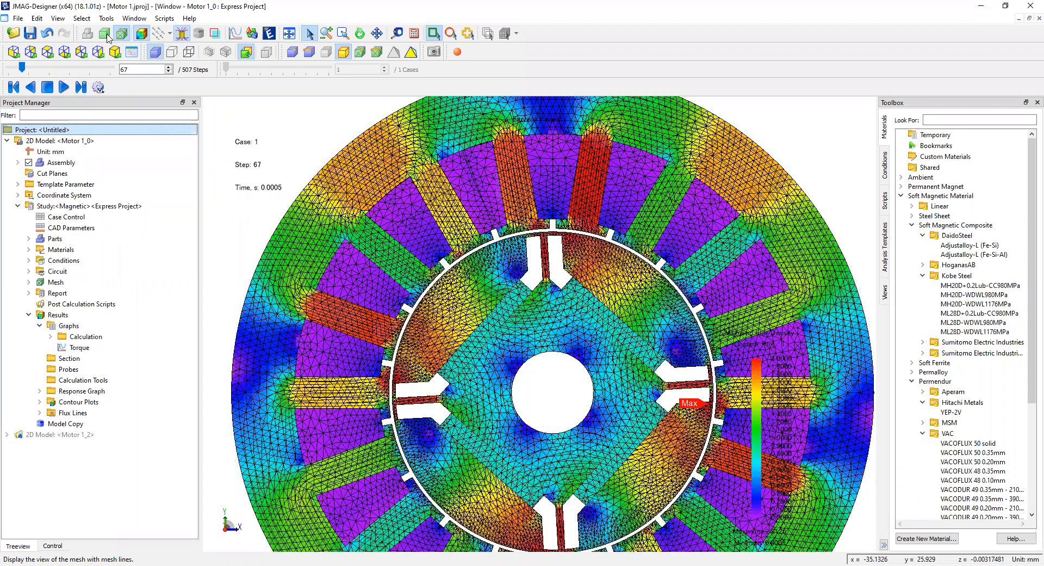
left_click(118, 35)
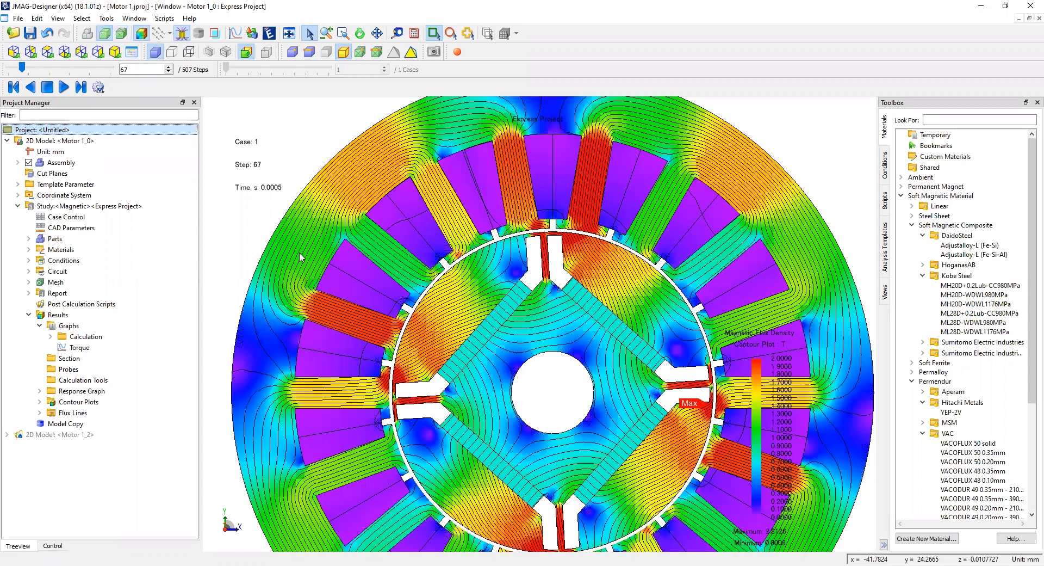
- Examine the flux density and flux lines around the rotor magnets, flux barriers, air gap and stator teeth
scroll(301, 257, "down", 3)
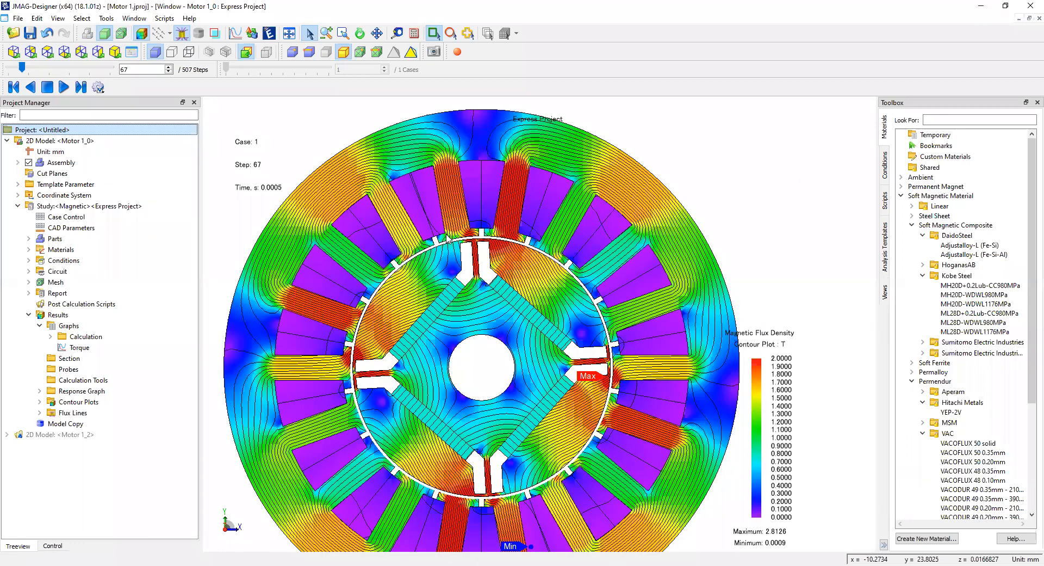
scroll(447, 235, "up", 2)
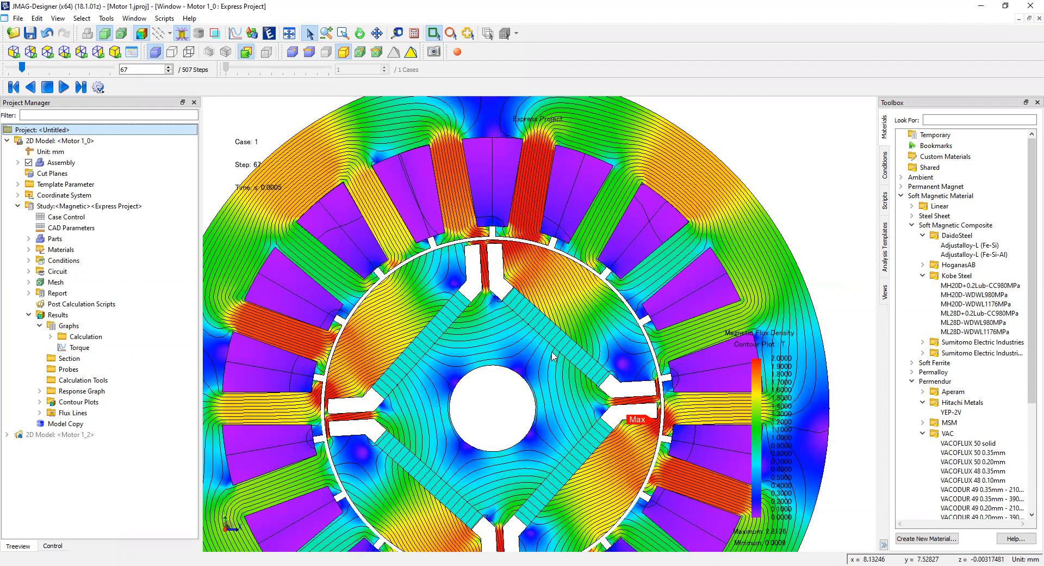
scroll(520, 309, "up", 3)
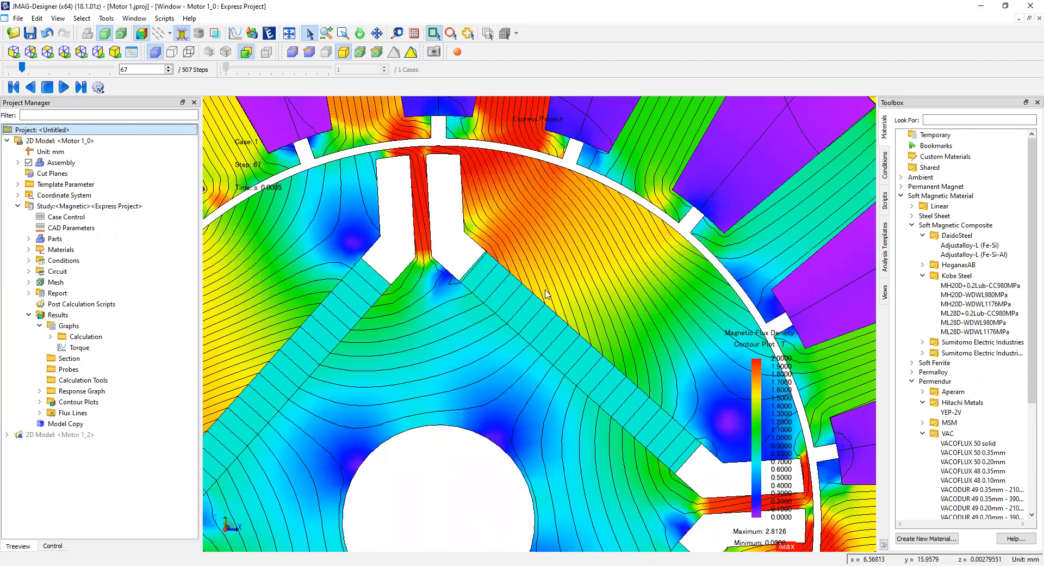
scroll(549, 266, "down", 2)
scroll(561, 301, "down", 2)
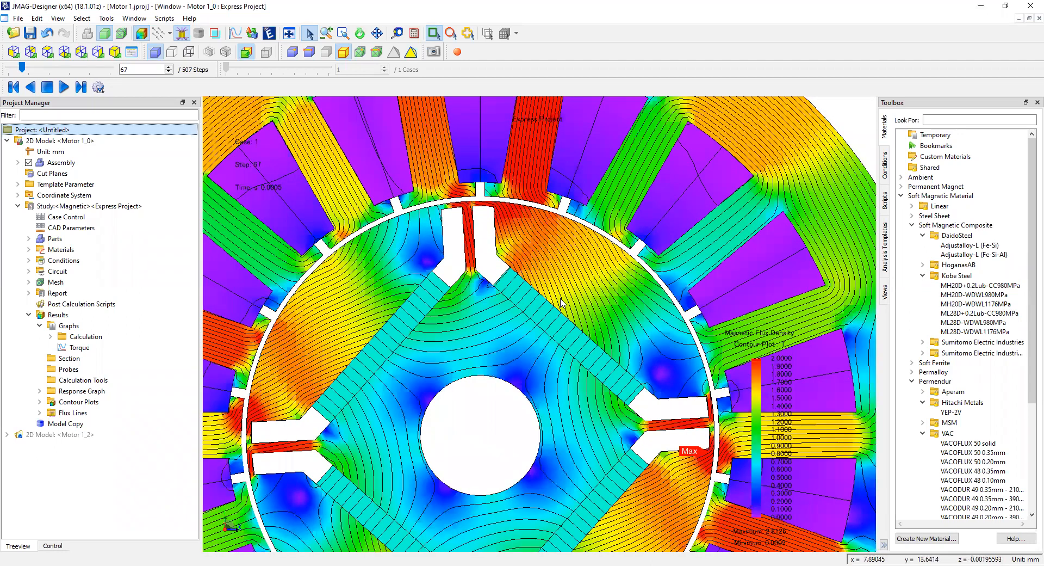
scroll(561, 302, "down", 1)
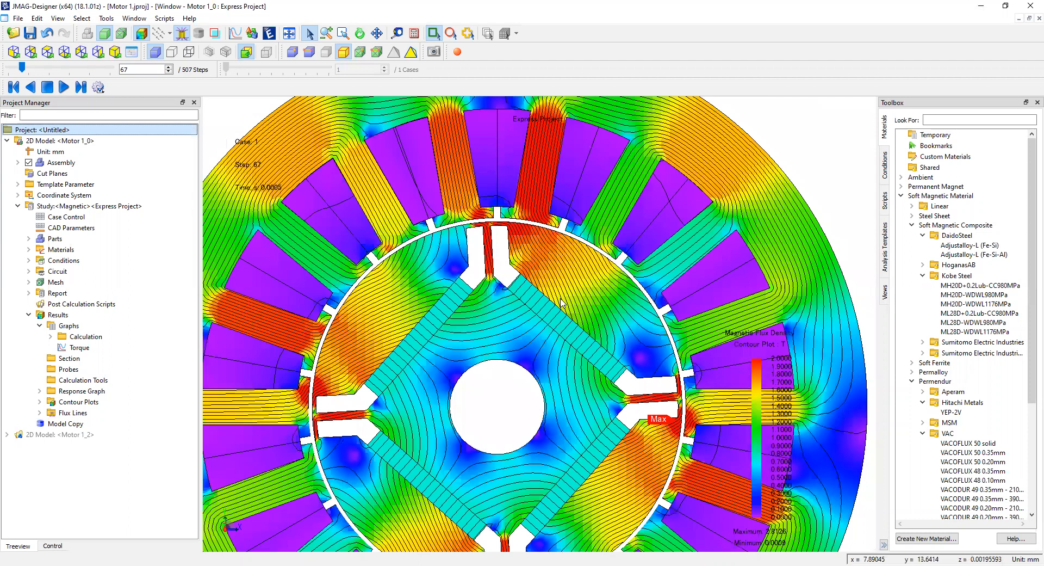
scroll(562, 303, "down", 1)
scroll(448, 294, "down", 1)
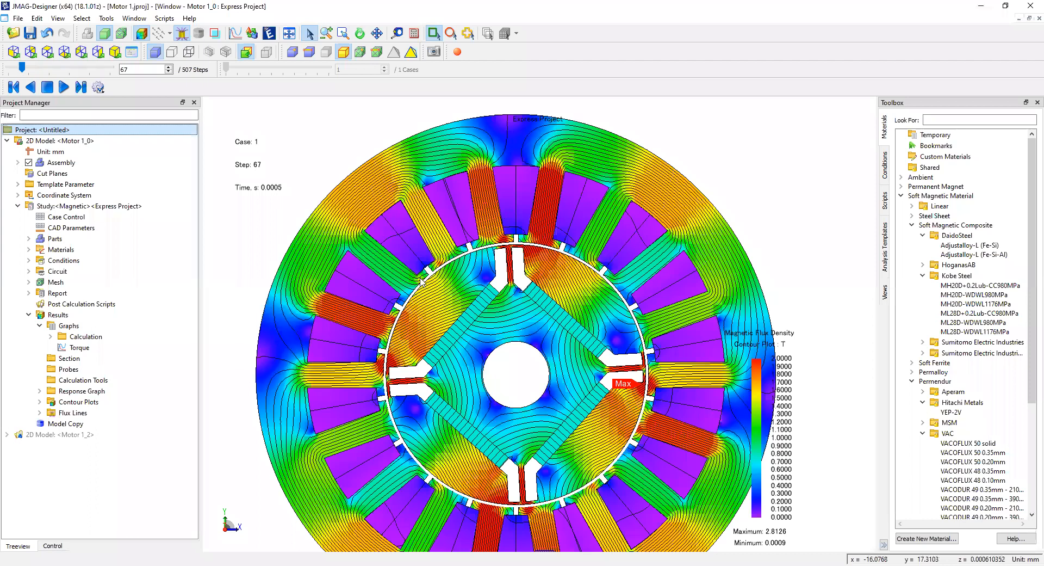
scroll(421, 281, "down", 1)
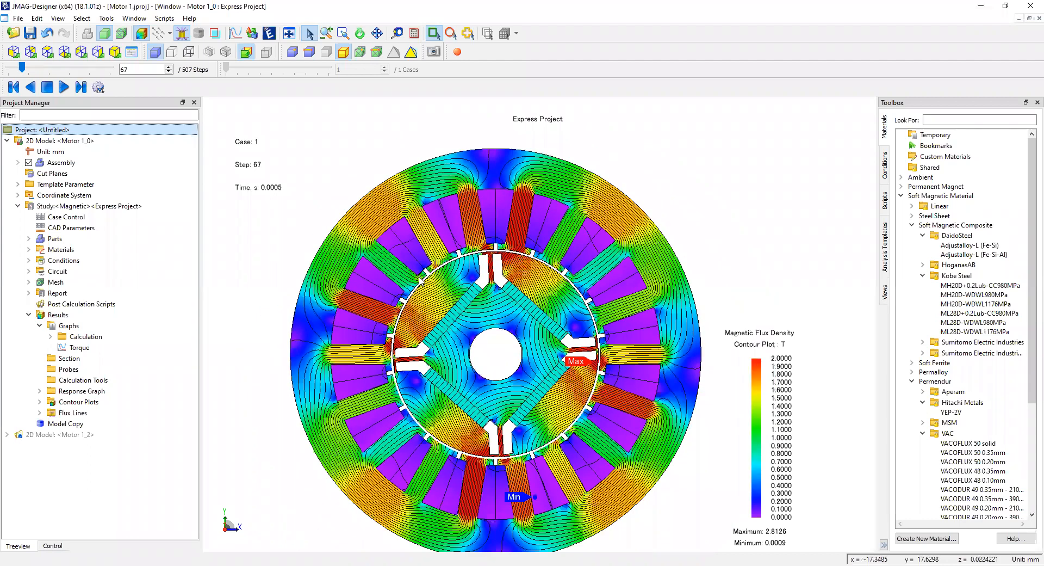
scroll(422, 281, "up", 2)
- Open the 50A1000 steel material, examine the knee of its B-H curve below 10000 A/m, and close it
double_click(37, 251)
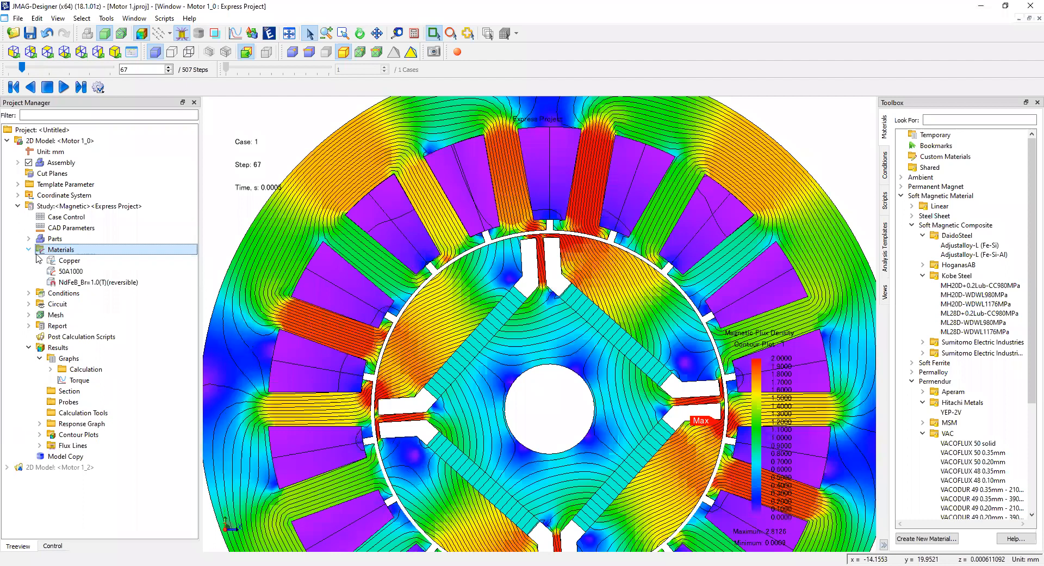
left_click(62, 271)
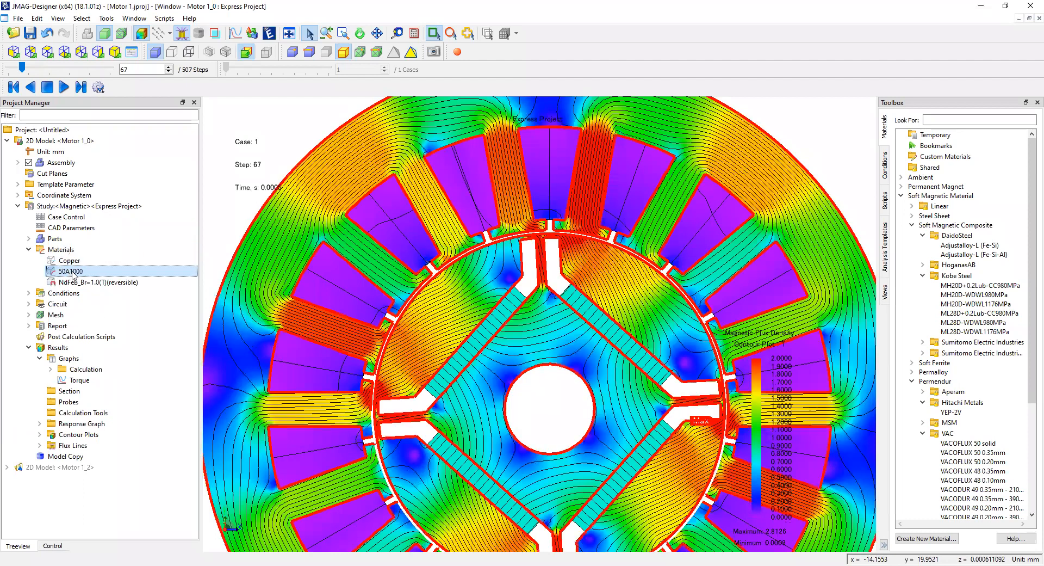
double_click(115, 275)
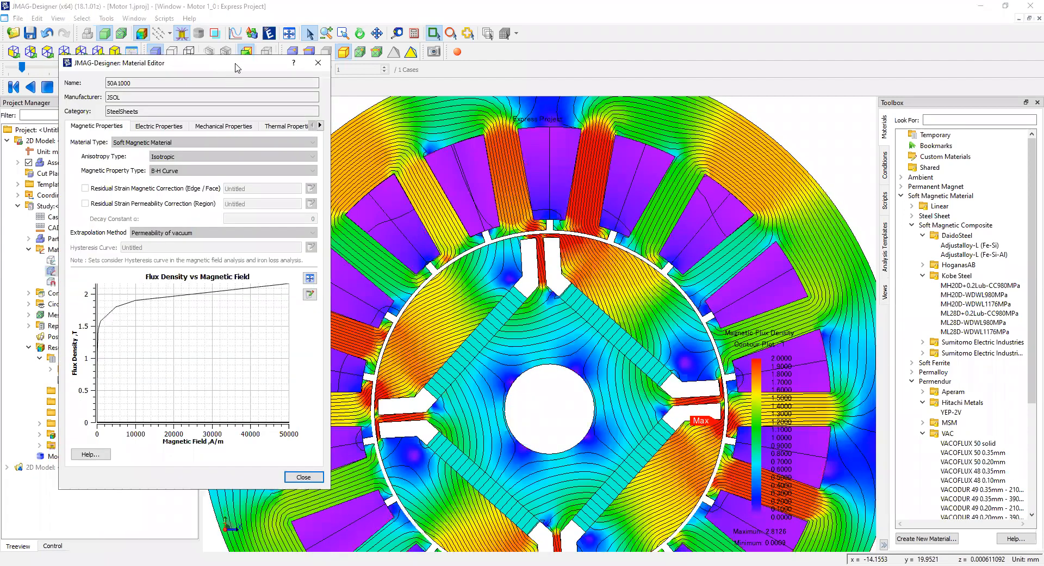
left_click_drag(236, 66, 305, 16)
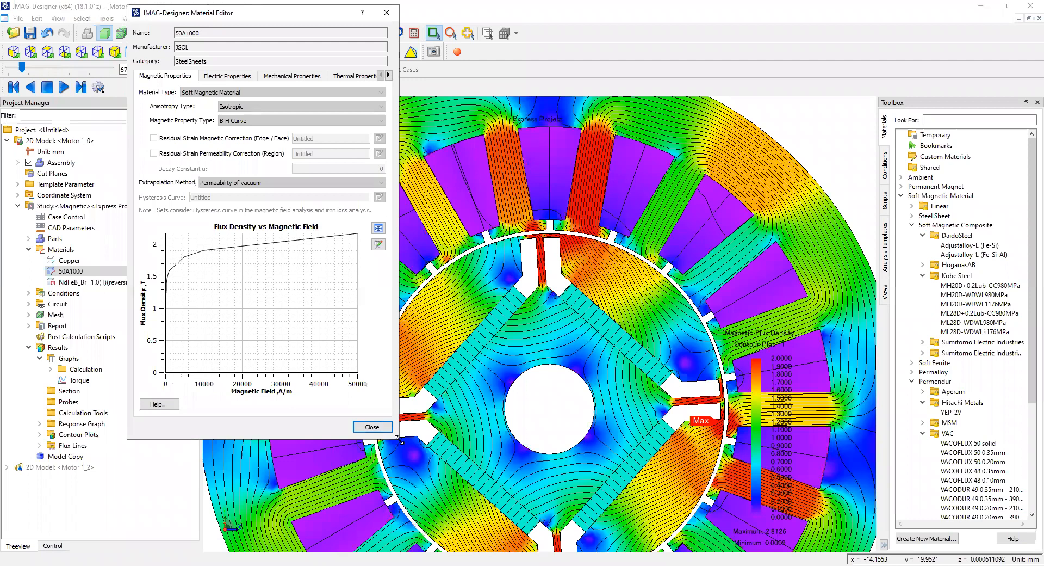
left_click_drag(397, 439, 613, 529)
left_click_drag(244, 250, 95, 483)
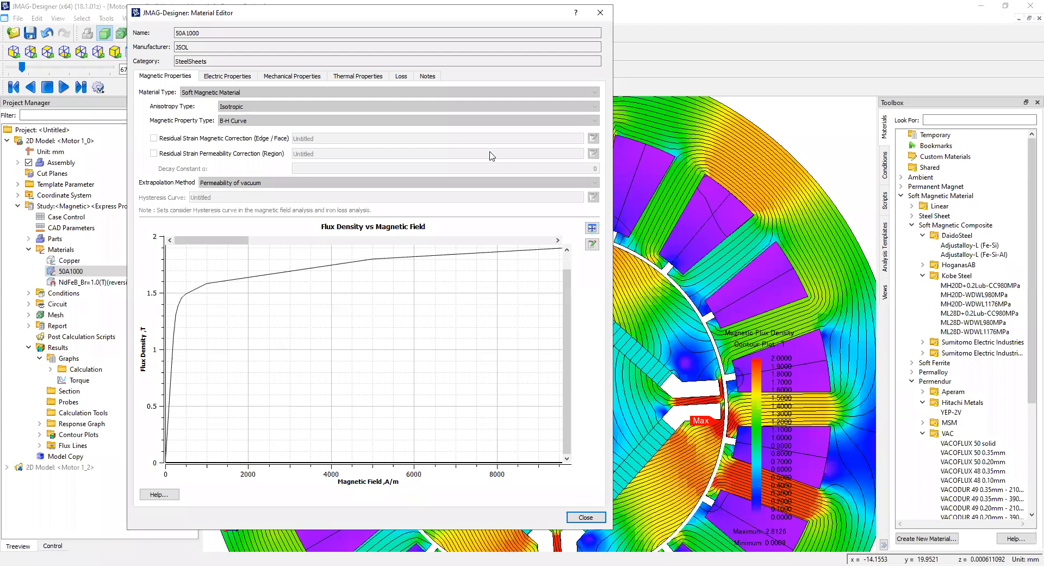
left_click_drag(459, 14, 354, 107)
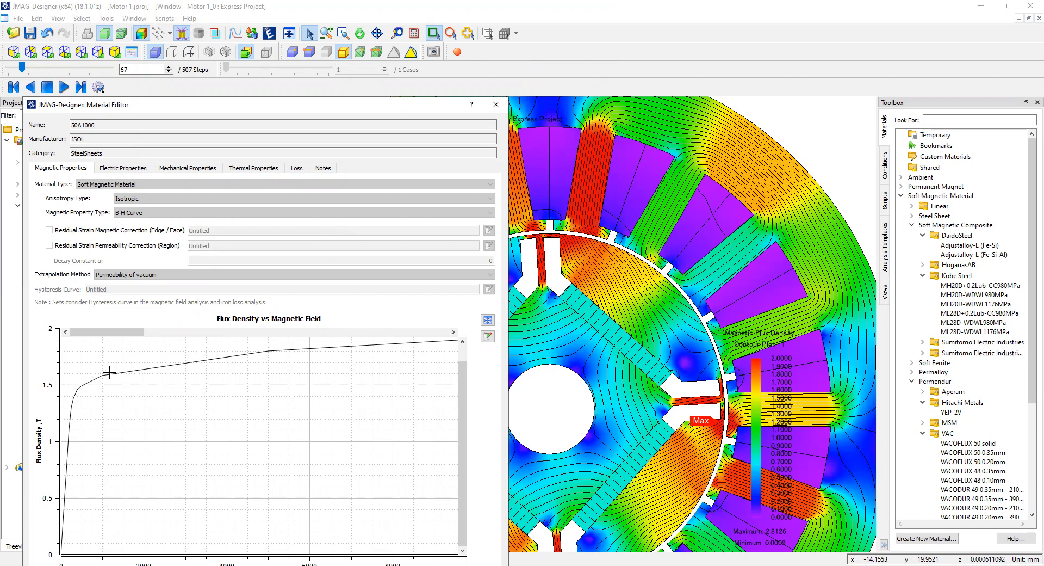
left_click(495, 105)
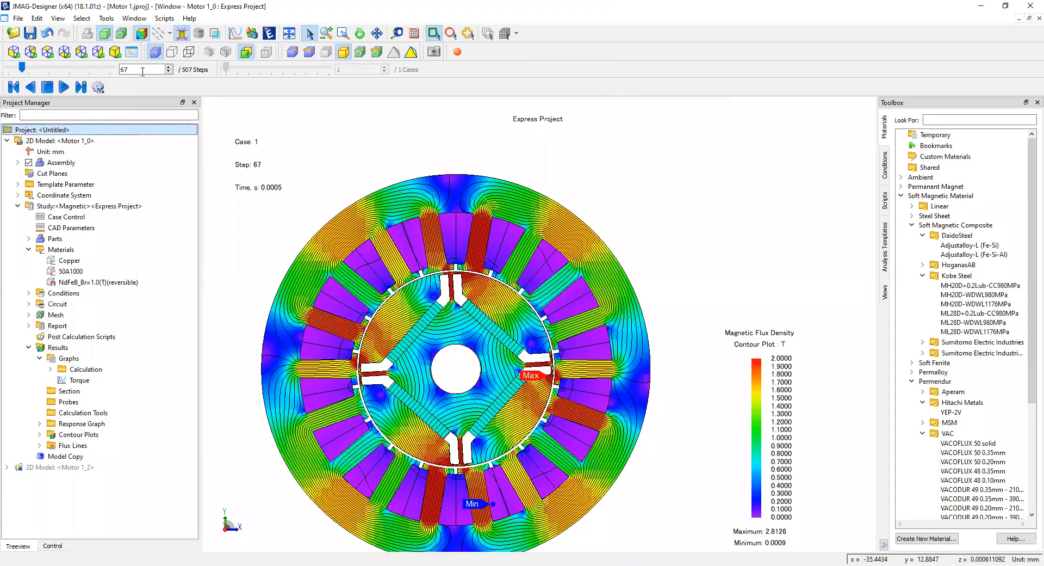
- Review the result type, range and colour settings of the Magnetic Flux Density contour plot without changing anything
left_click(117, 141)
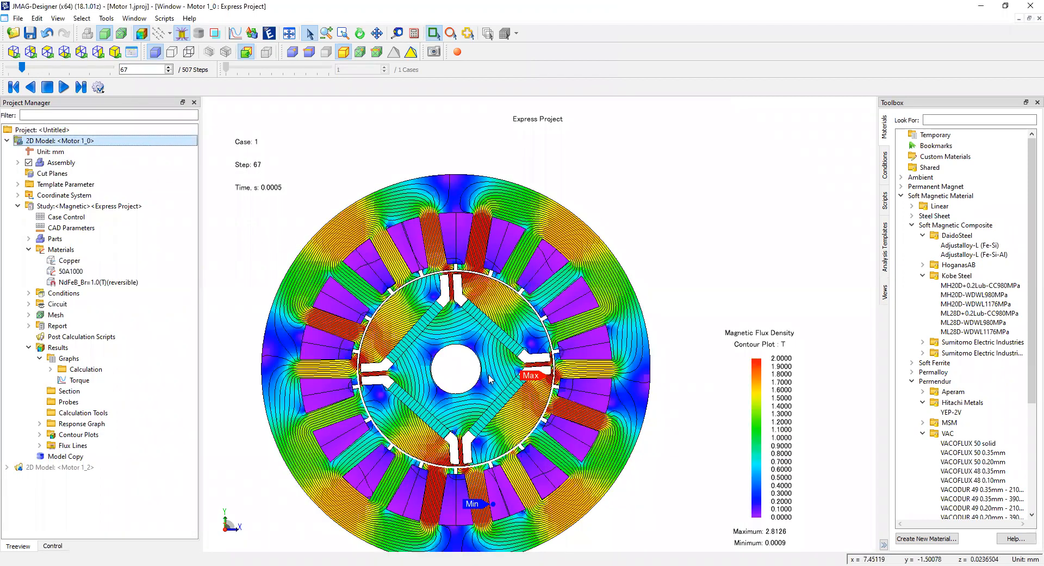
scroll(491, 380, "up", 2)
scroll(488, 375, "down", 2)
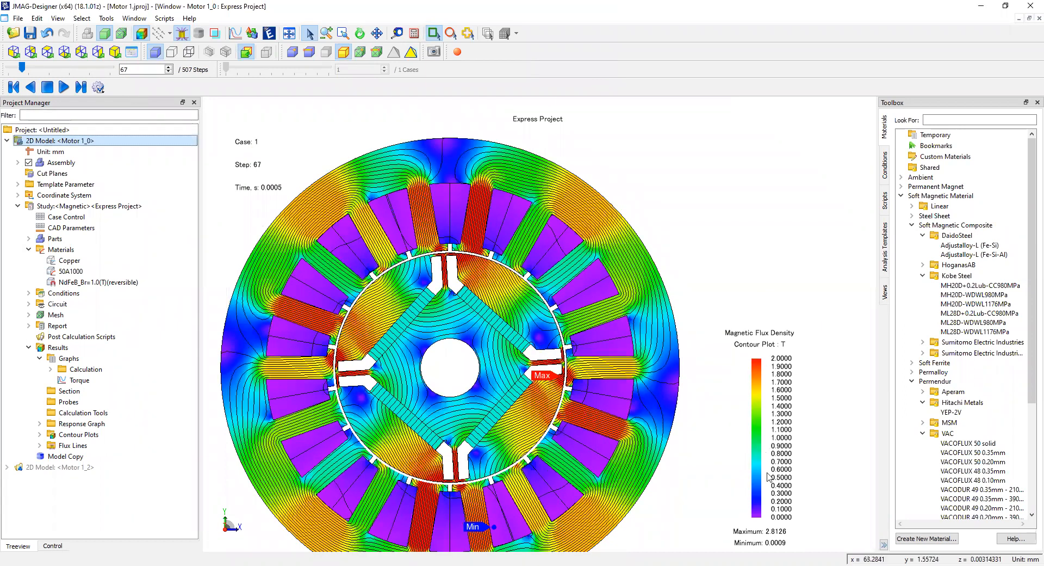
left_click(135, 292)
left_click(99, 314)
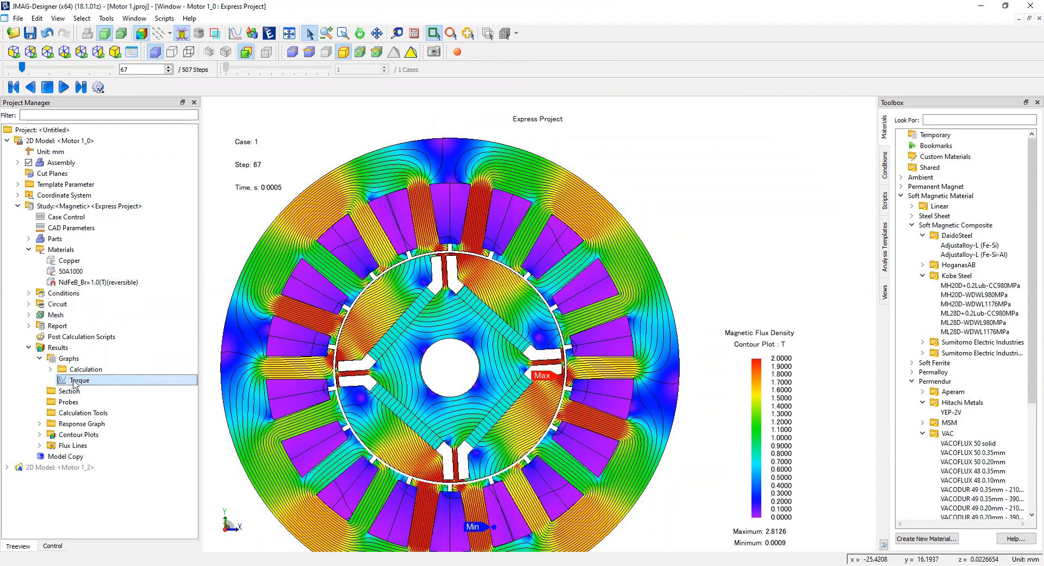
left_click(46, 435)
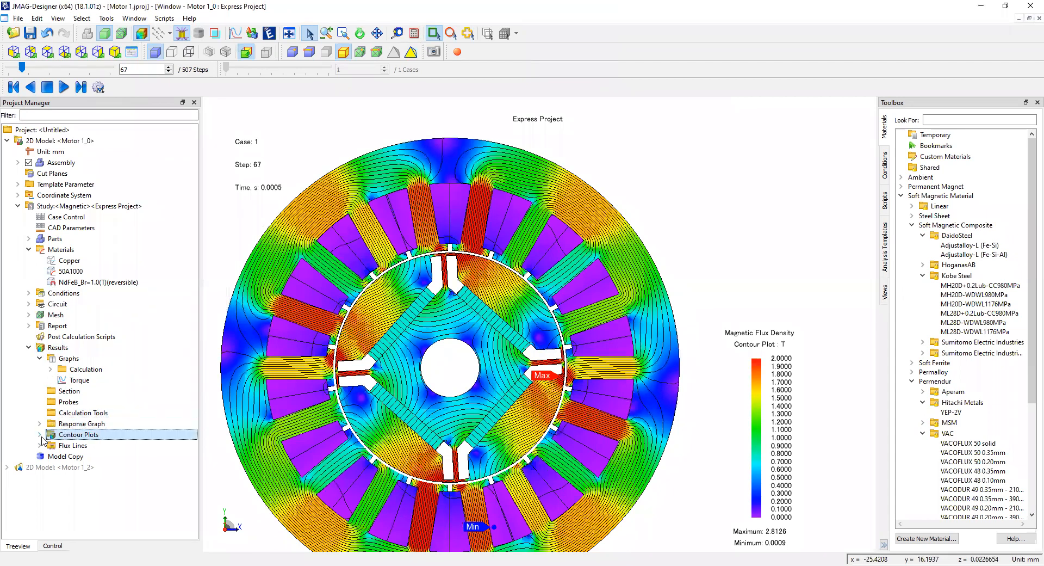
left_click(40, 434)
left_click(90, 445)
double_click(90, 445)
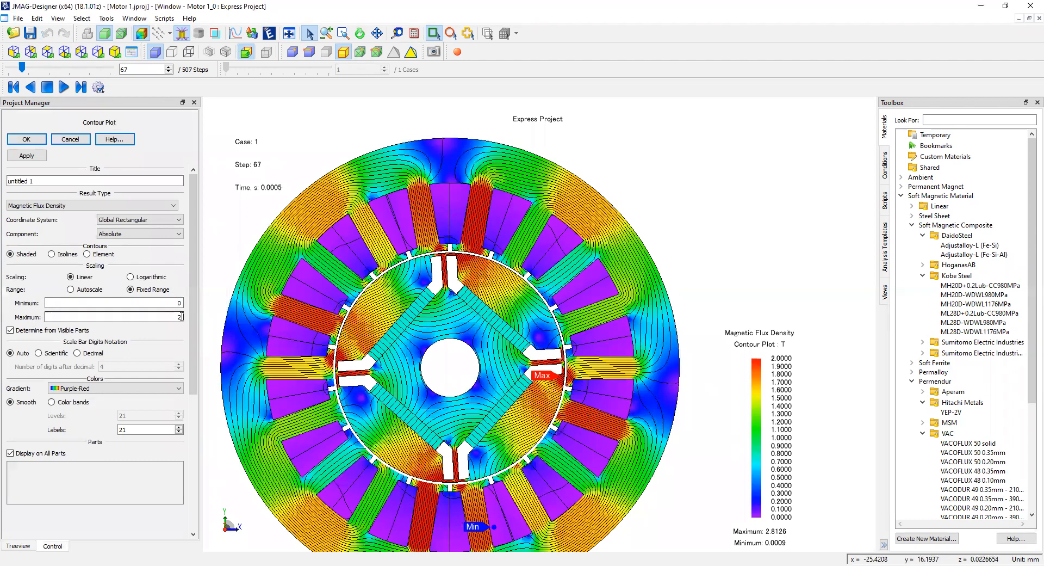
left_click(26, 139)
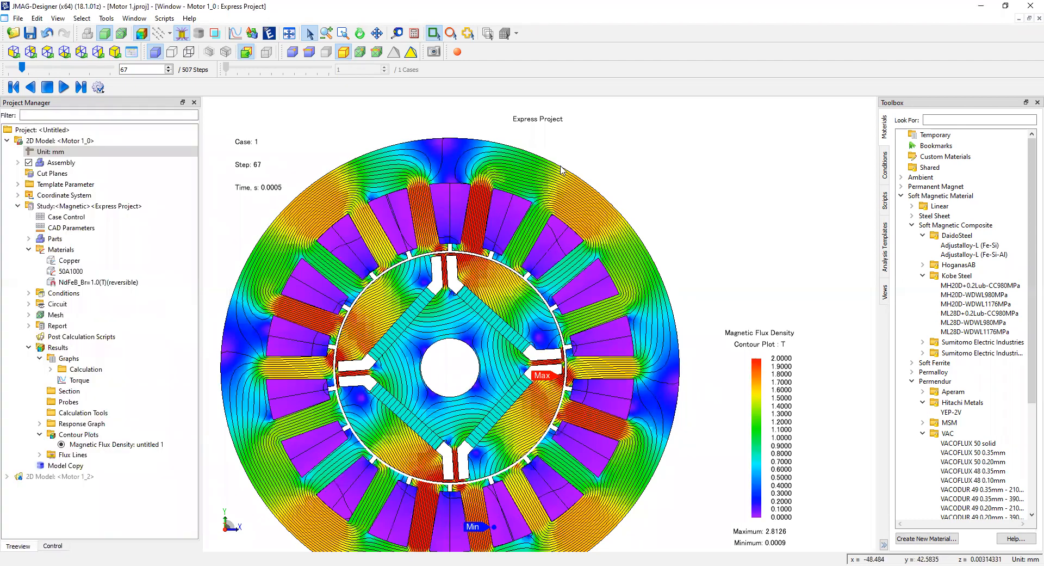
- Probe the magnetic flux density in the middle of the red stator tooth just clockwise of the motor's uppermost slot
scroll(454, 222, "up", 1)
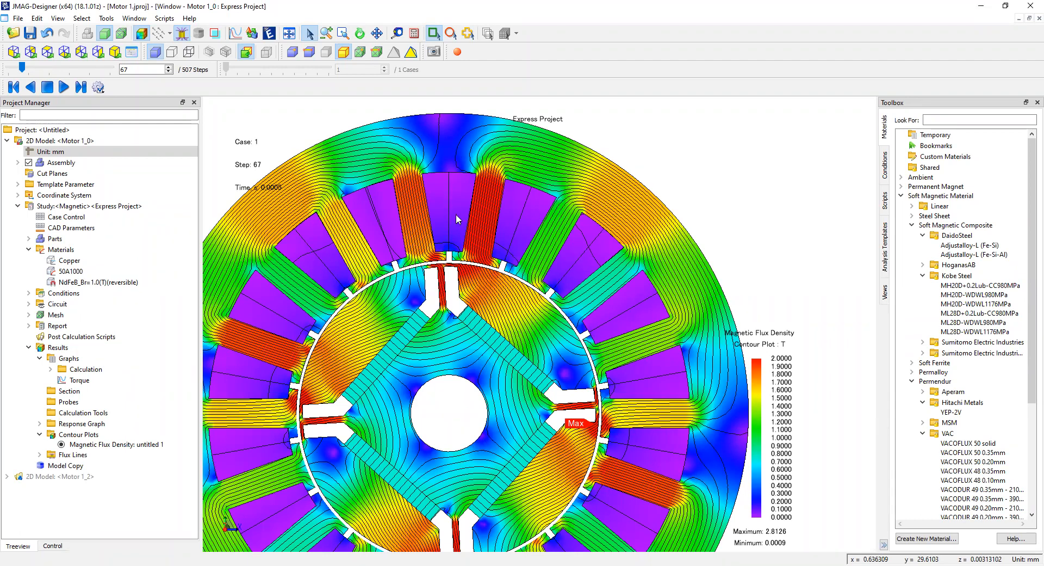
scroll(465, 214, "up", 2)
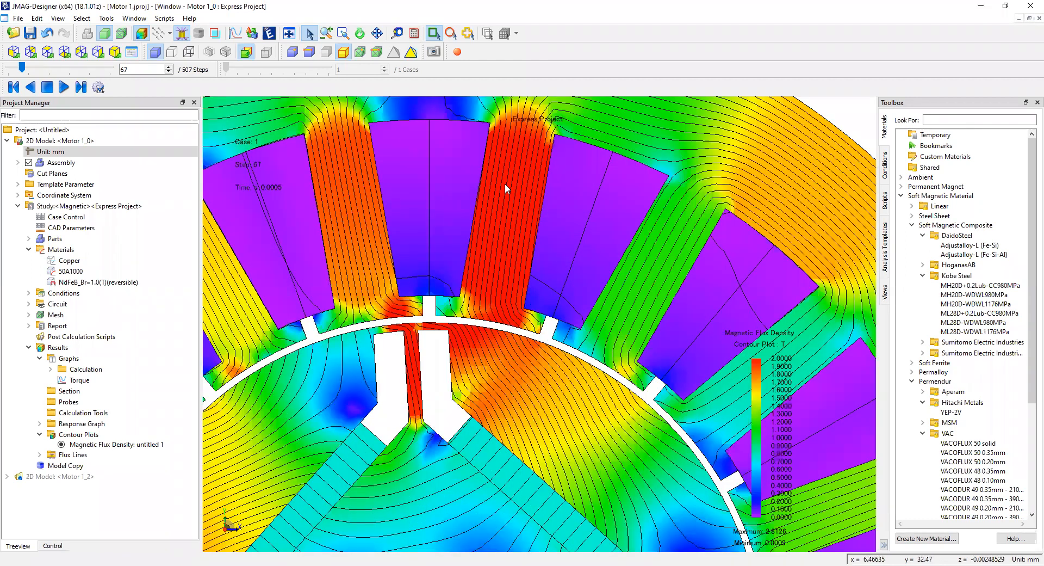
left_click(504, 214)
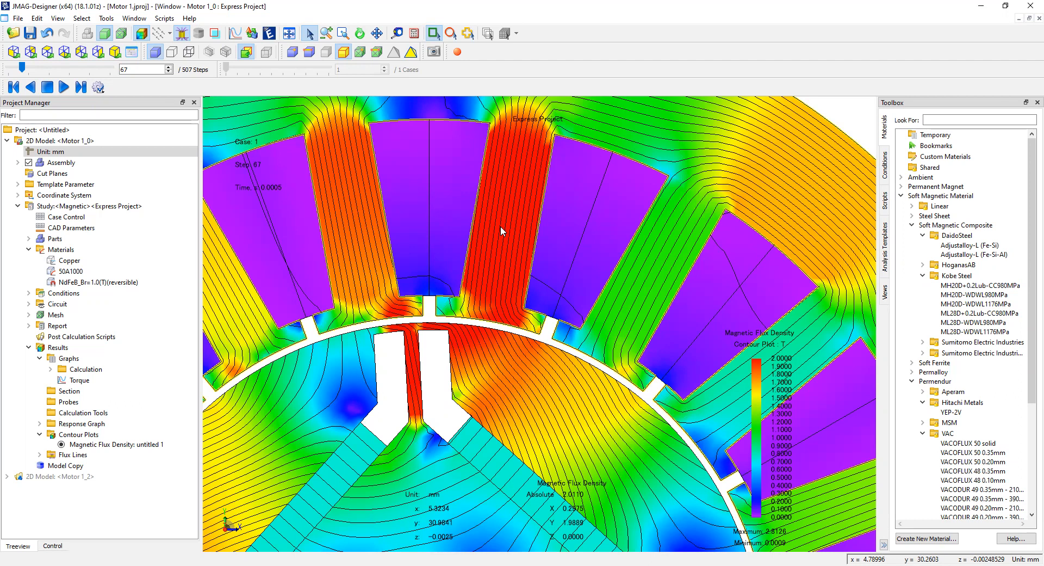
scroll(311, 285, "down", 2)
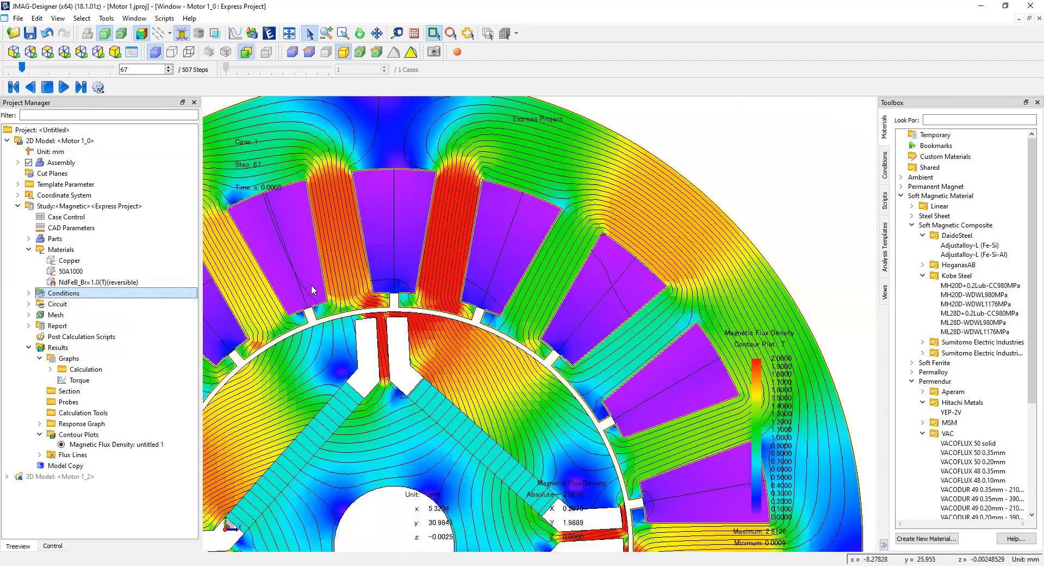
scroll(311, 285, "down", 2)
- Reopen the 50A1000 material and compare its full B-H curve with an enlarged view of the low-field region around the knee
left_click(78, 381)
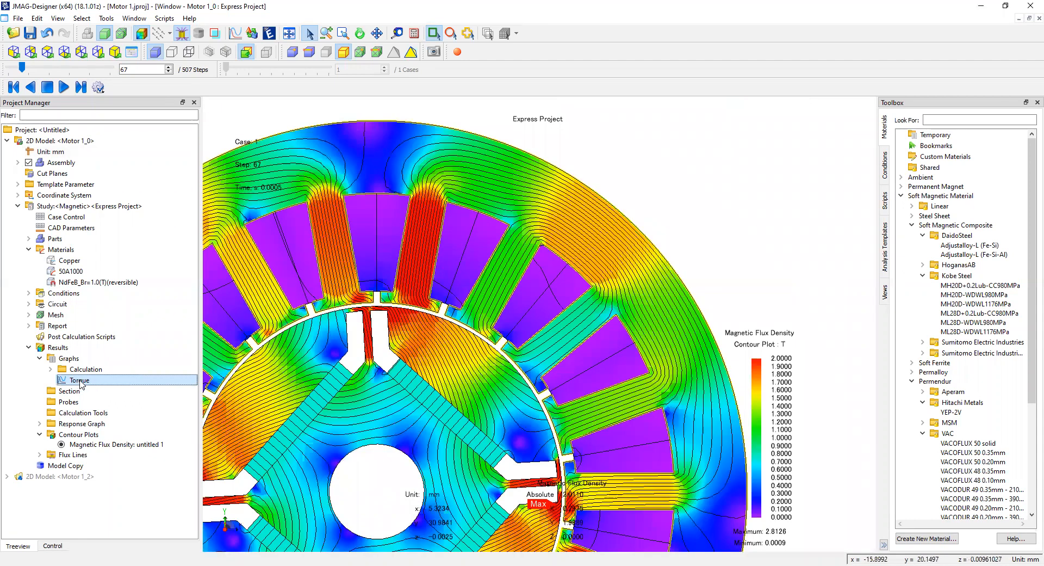
left_click(78, 271)
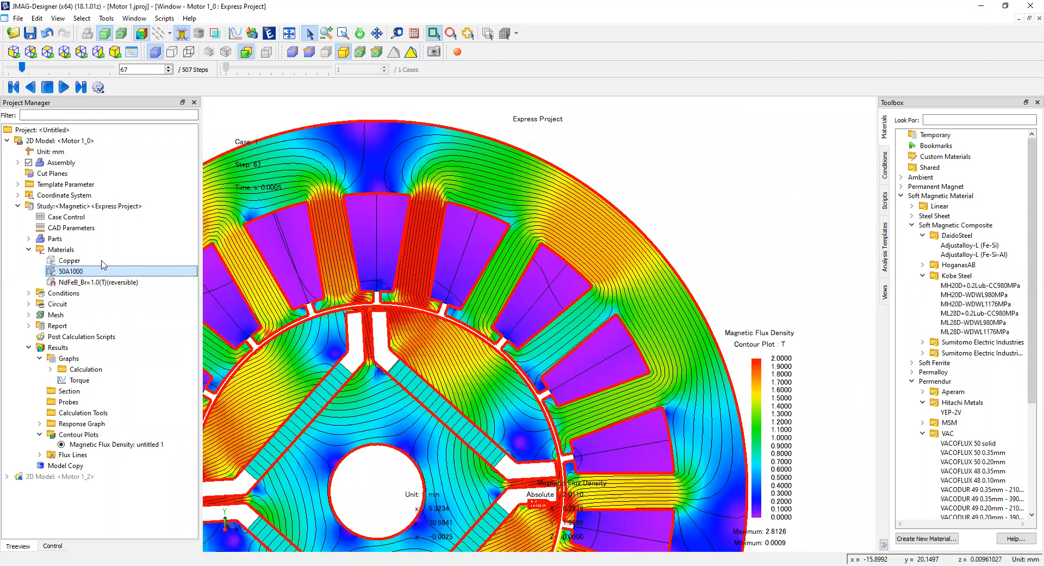
double_click(82, 271)
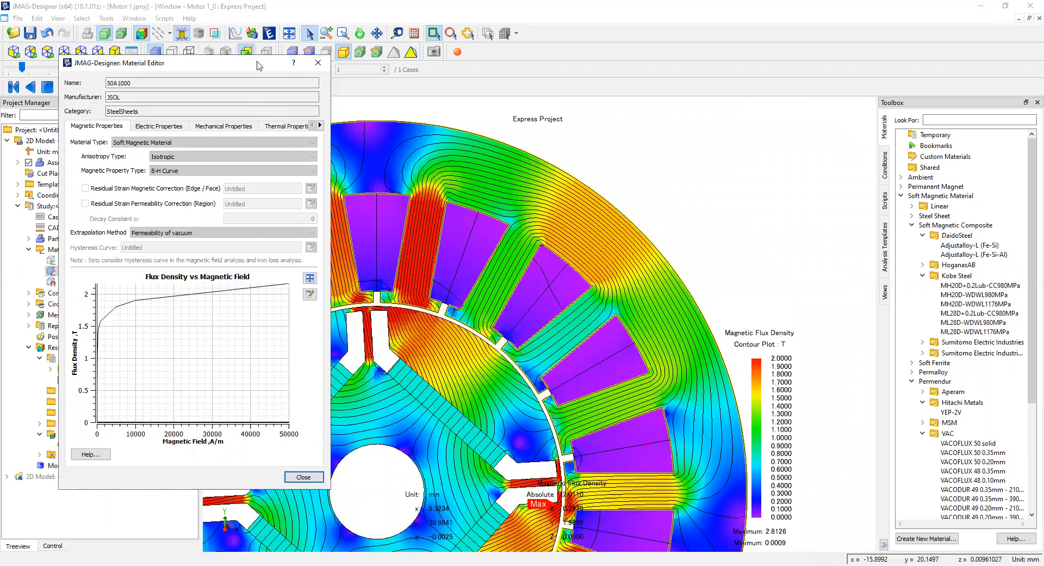
left_click_drag(258, 66, 311, 17)
left_click_drag(381, 438, 664, 509)
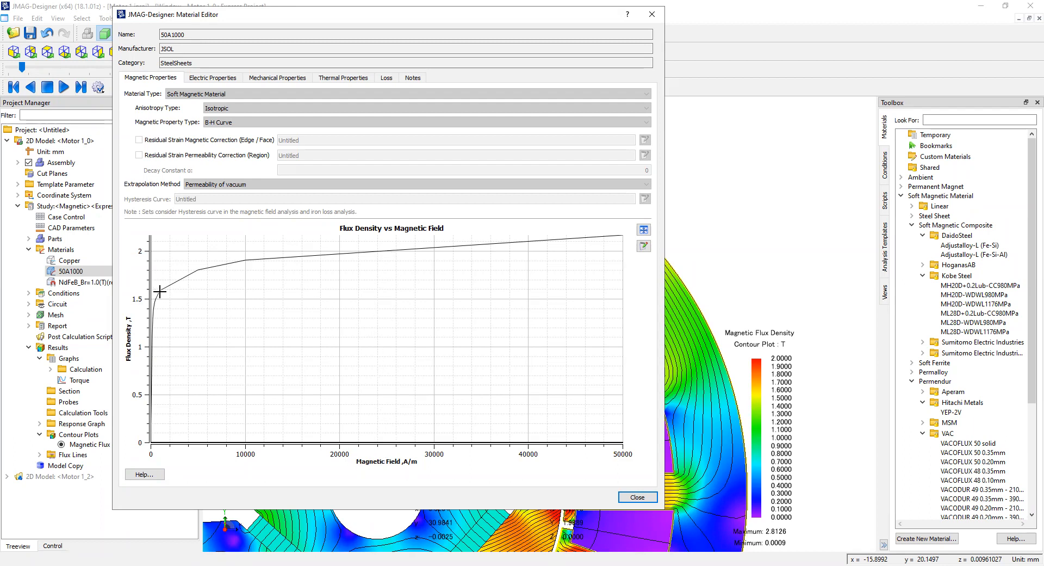
left_click_drag(157, 291, 162, 480)
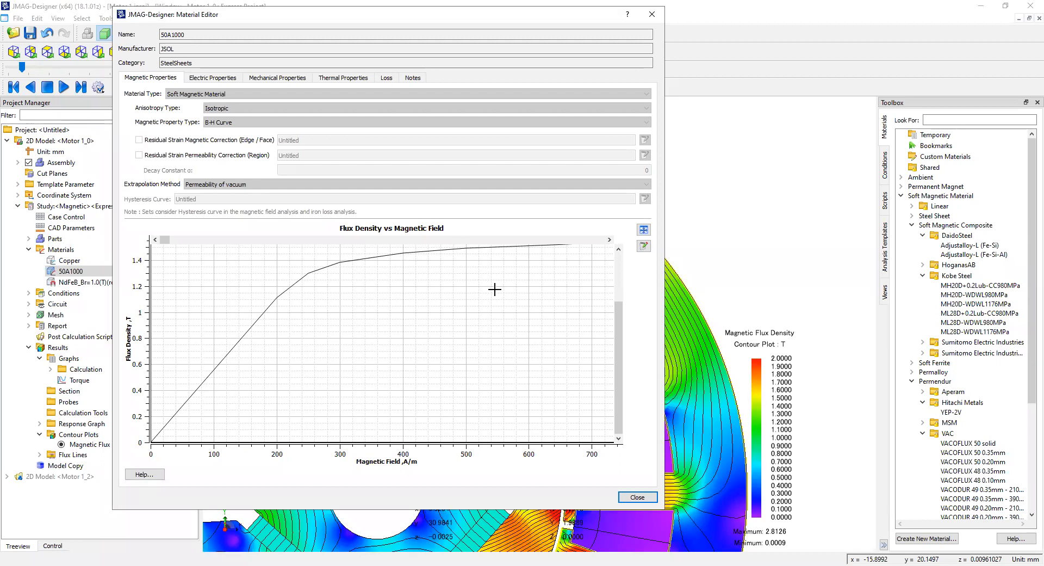
left_click(643, 229)
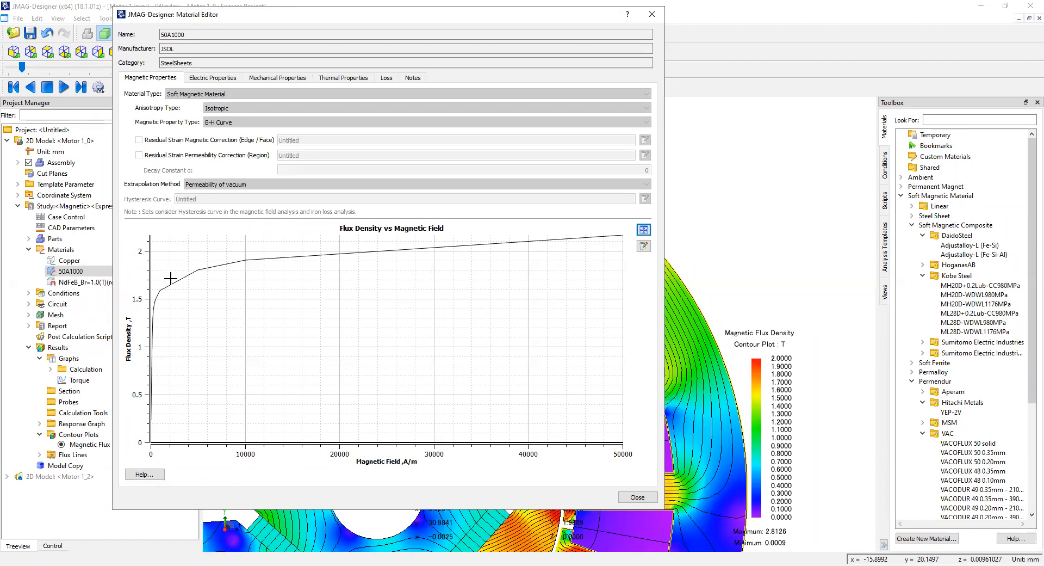
left_click_drag(165, 278, 102, 492)
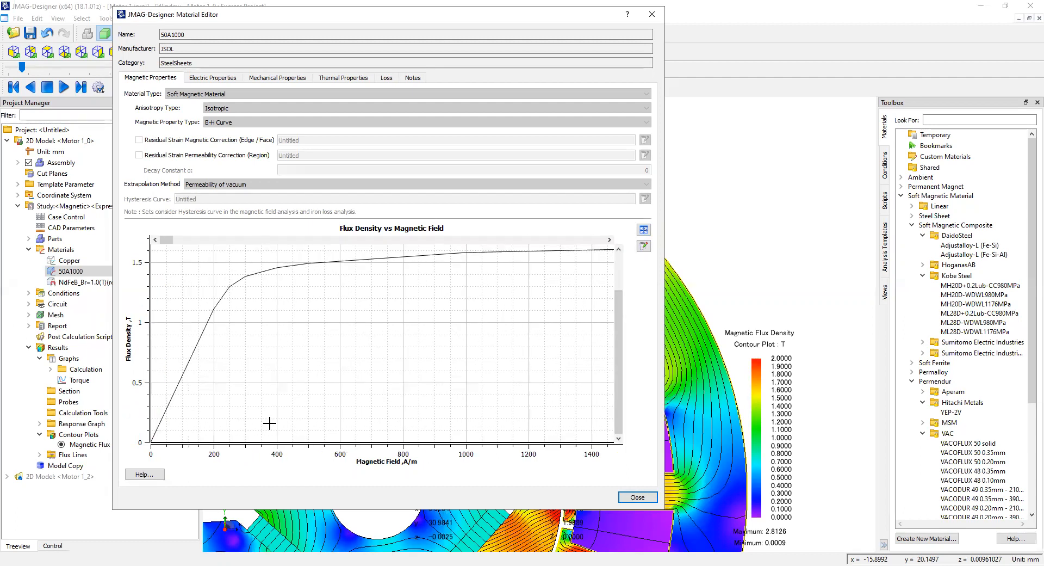
- Restore the full-range view of the 50A1000 B-H curve and close the material
left_click(644, 230)
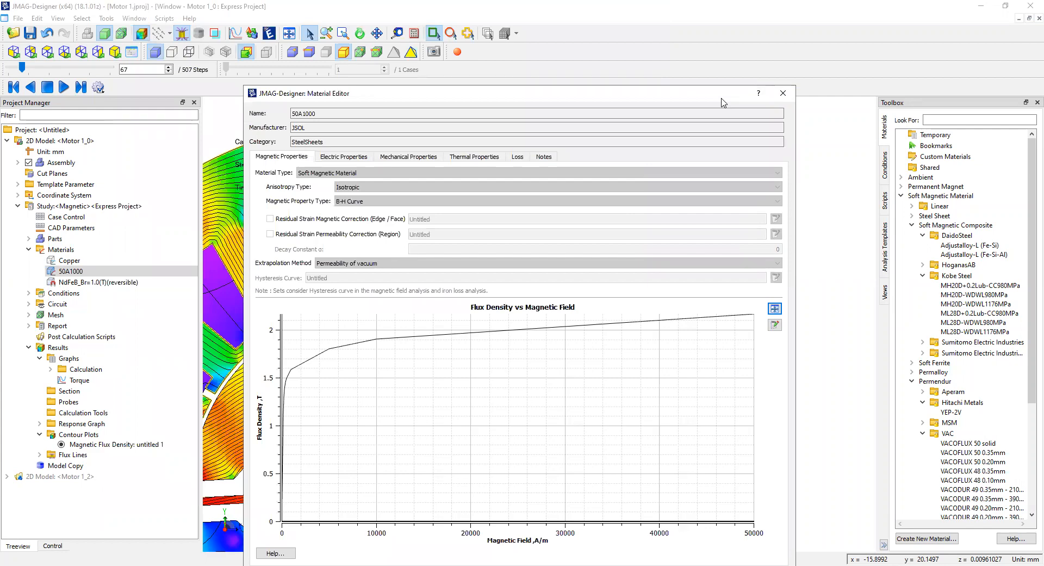
left_click(783, 93)
scroll(608, 214, "down", 3)
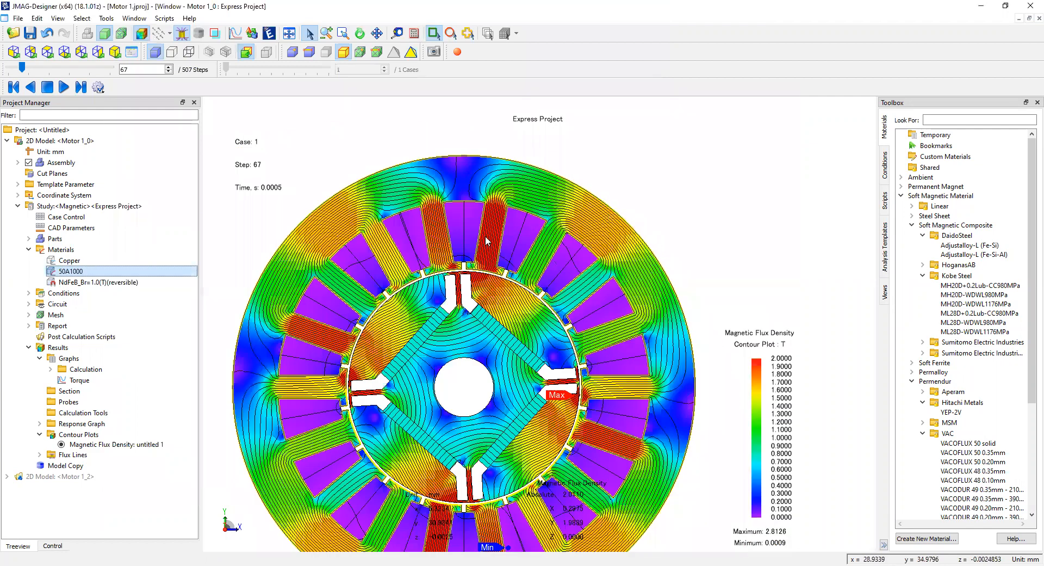
- Examine the flux density at the tooth tips beside the uppermost slot opening and in the narrow rotor bridge beneath it
scroll(486, 237, "up", 2)
scroll(494, 233, "up", 2)
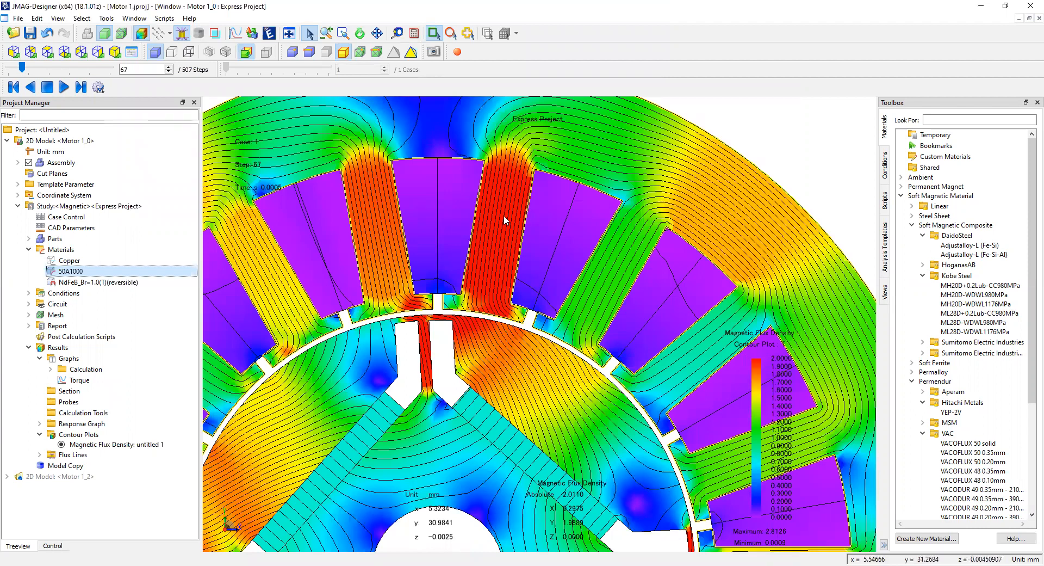
scroll(471, 263, "up", 2)
scroll(471, 262, "up", 1)
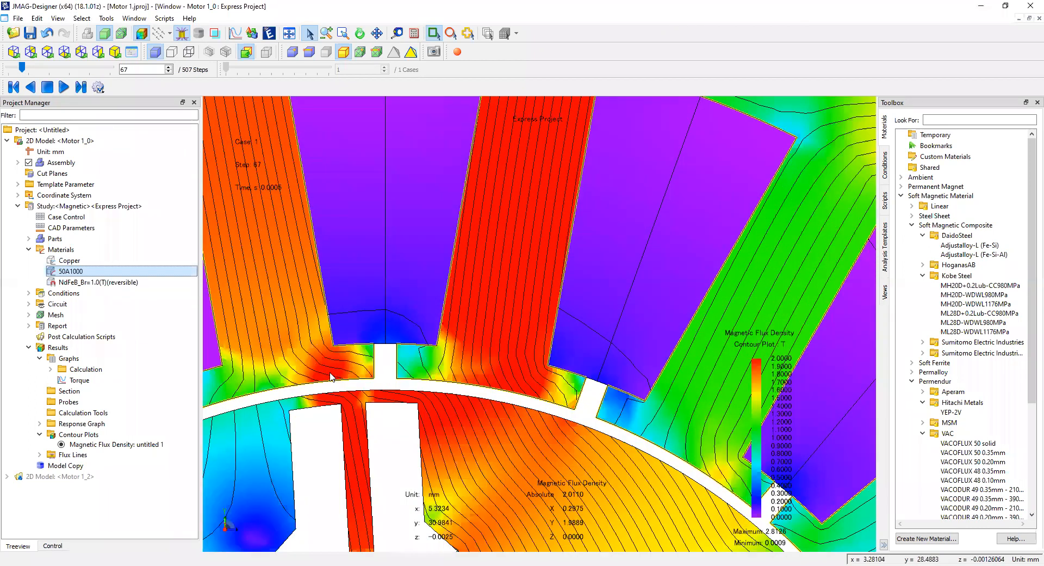
scroll(345, 361, "up", 1)
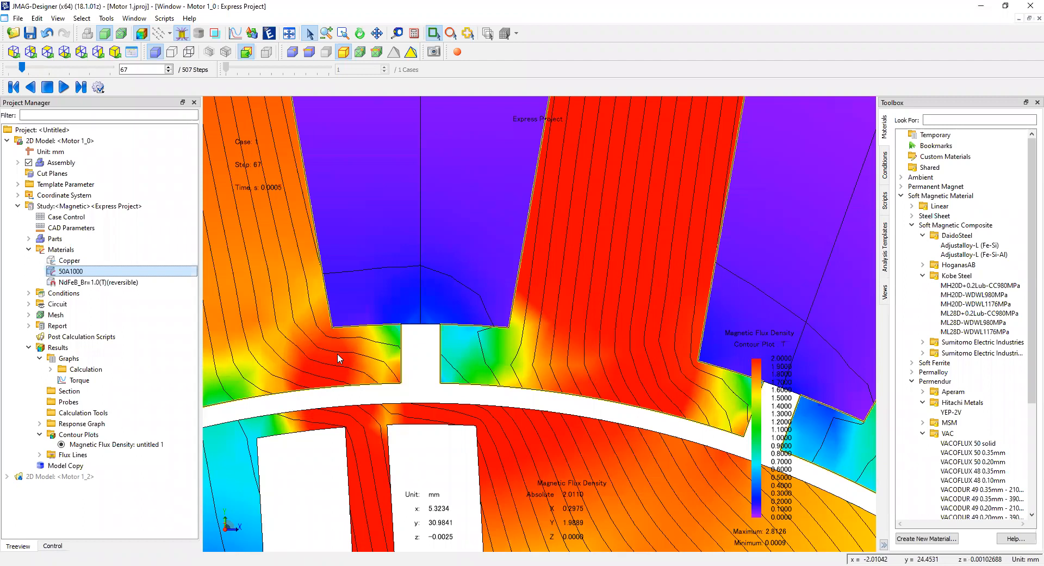
scroll(337, 354, "down", 1)
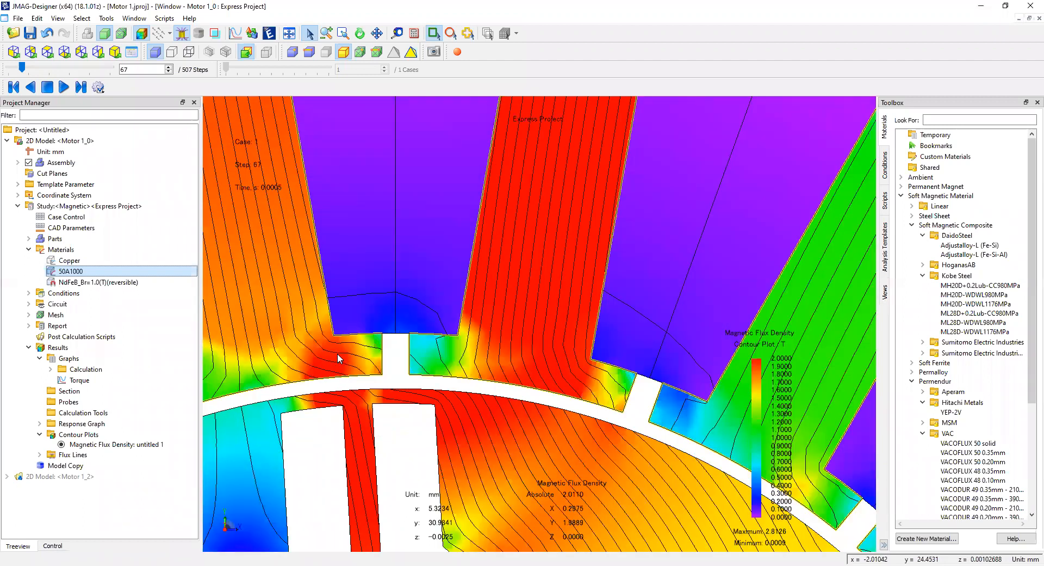
scroll(338, 353, "down", 2)
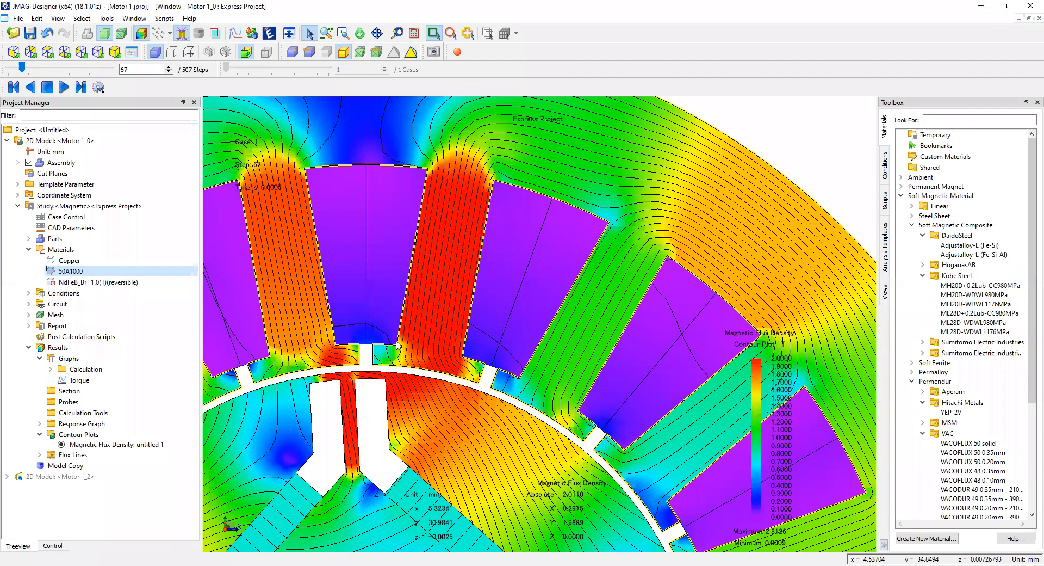
scroll(547, 326, "up", 2)
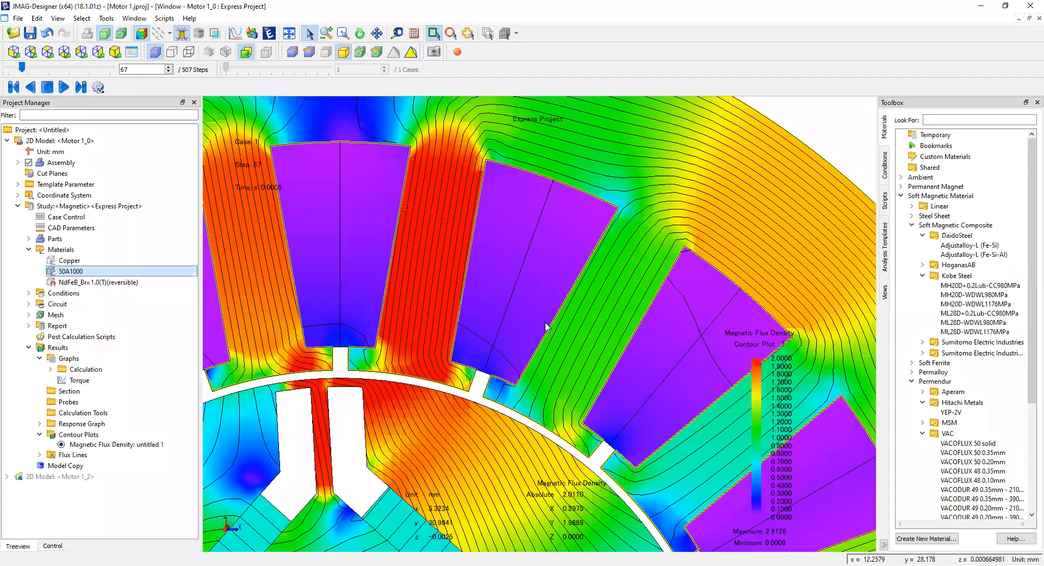
scroll(412, 407, "down", 2)
scroll(449, 325, "up", 2)
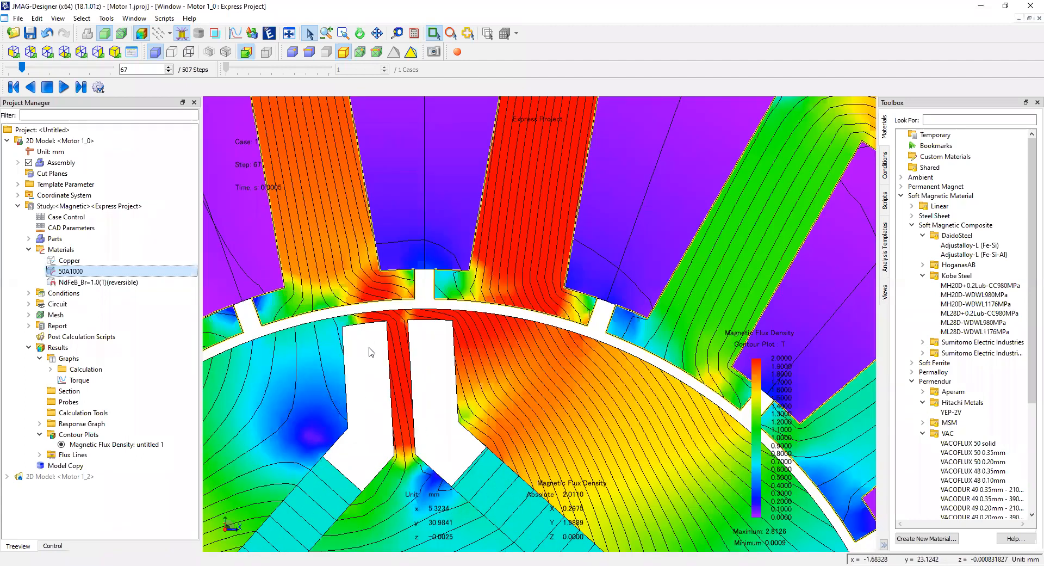
scroll(460, 388, "down", 2)
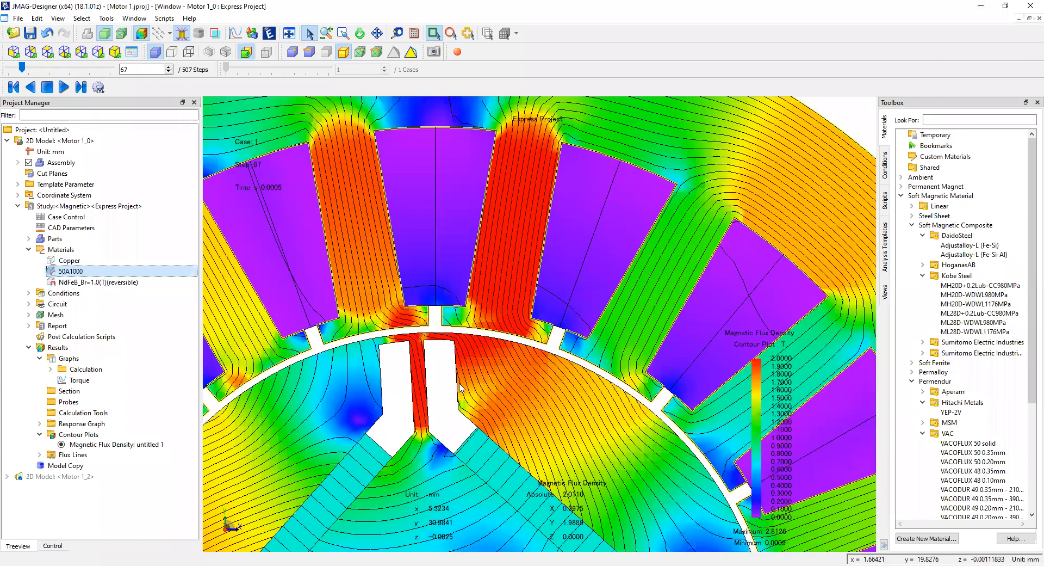
- Compare the flux density pattern across the whole motor cross-section with the red and orange teeth flanking the uppermost slot
scroll(460, 387, "down", 3)
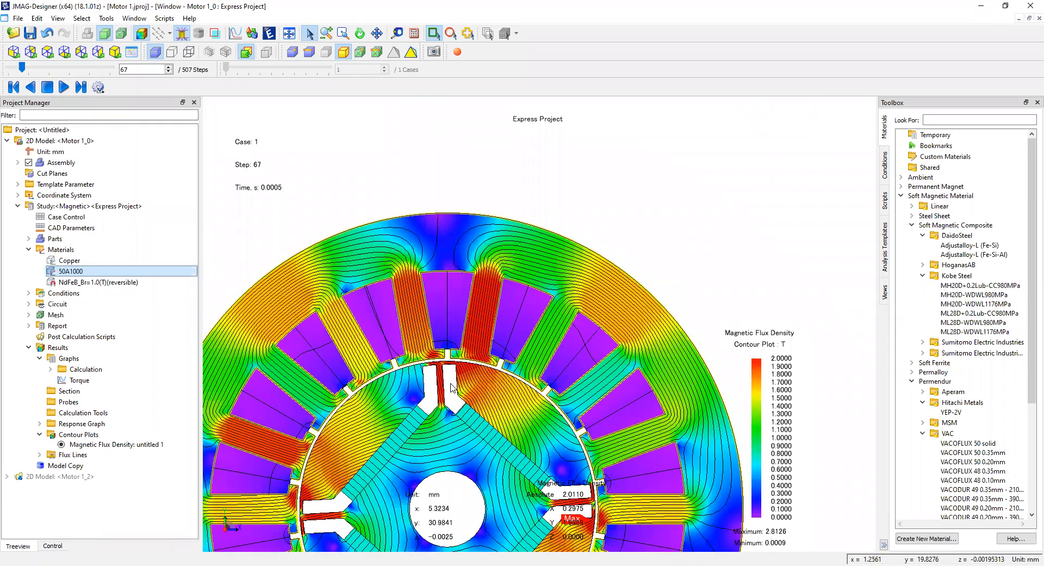
scroll(449, 385, "down", 2)
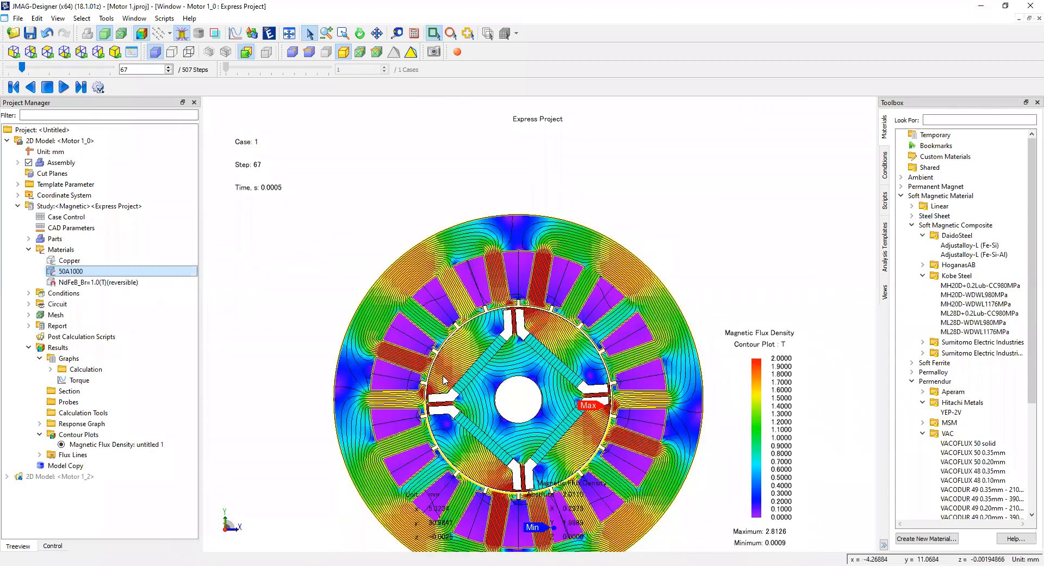
scroll(451, 380, "up", 3)
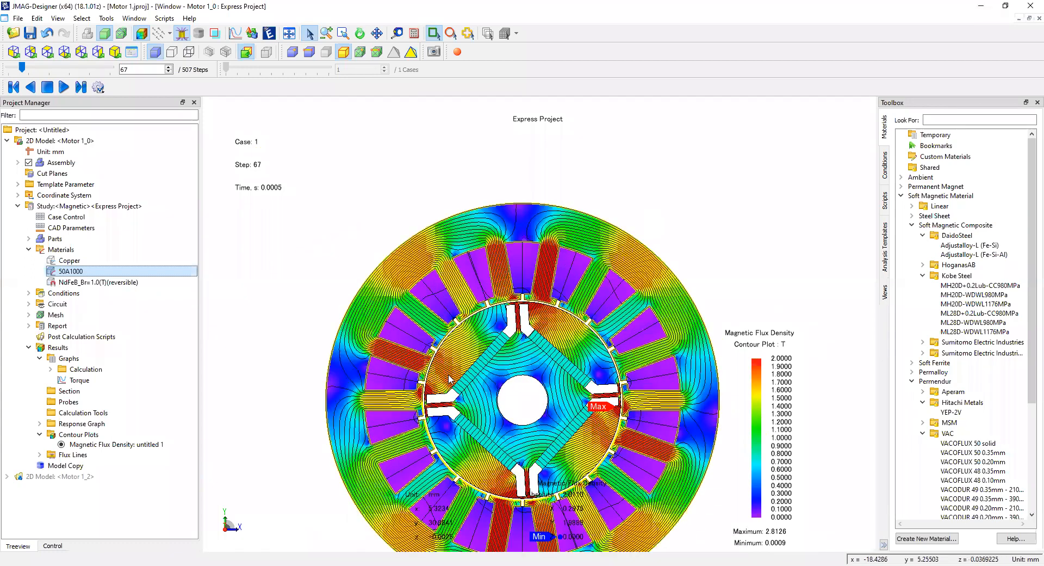
scroll(343, 354, "down", 2)
scroll(489, 334, "up", 2)
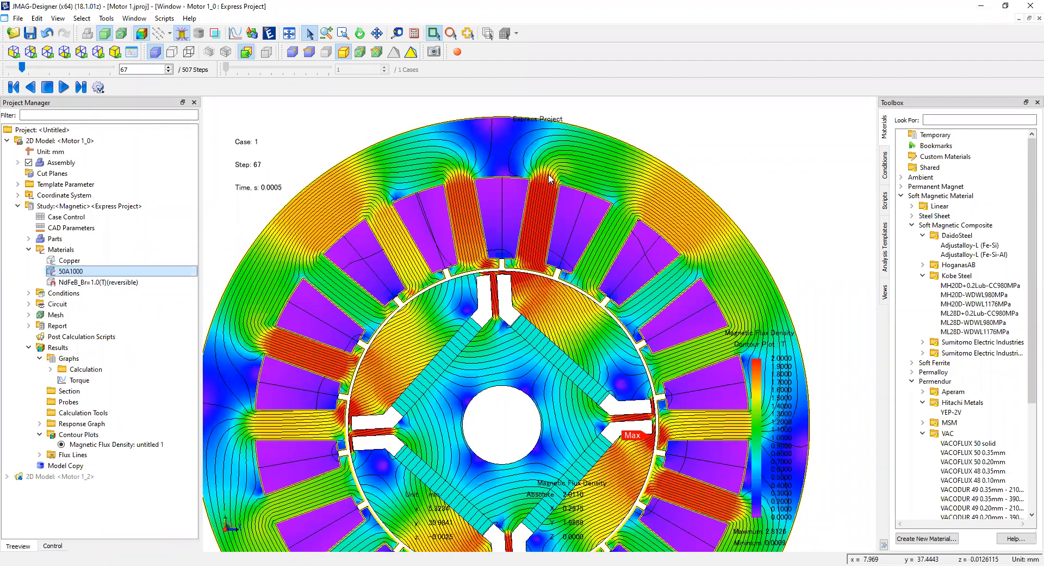
scroll(544, 232, "up", 2)
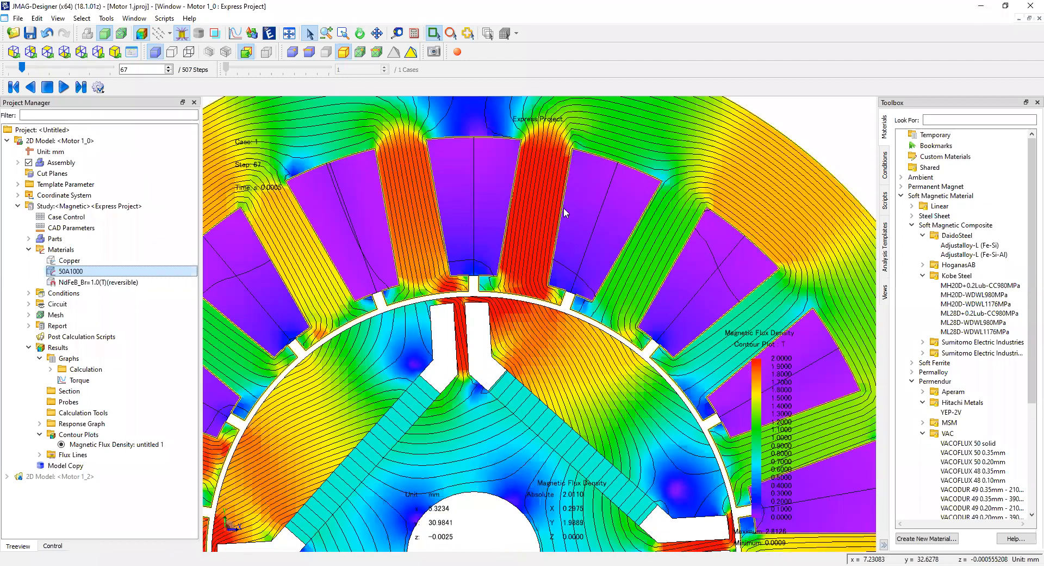
scroll(563, 207, "up", 2)
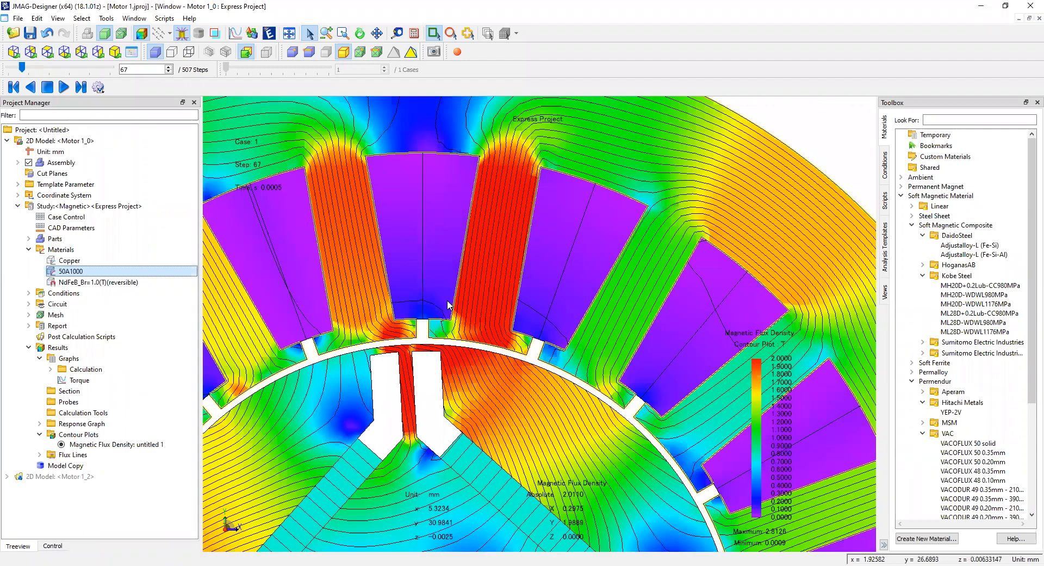
- Examine the flux lines and density along the red stator tooth, around its tip and into the surrounding stator yoke
key("alt+Tab")
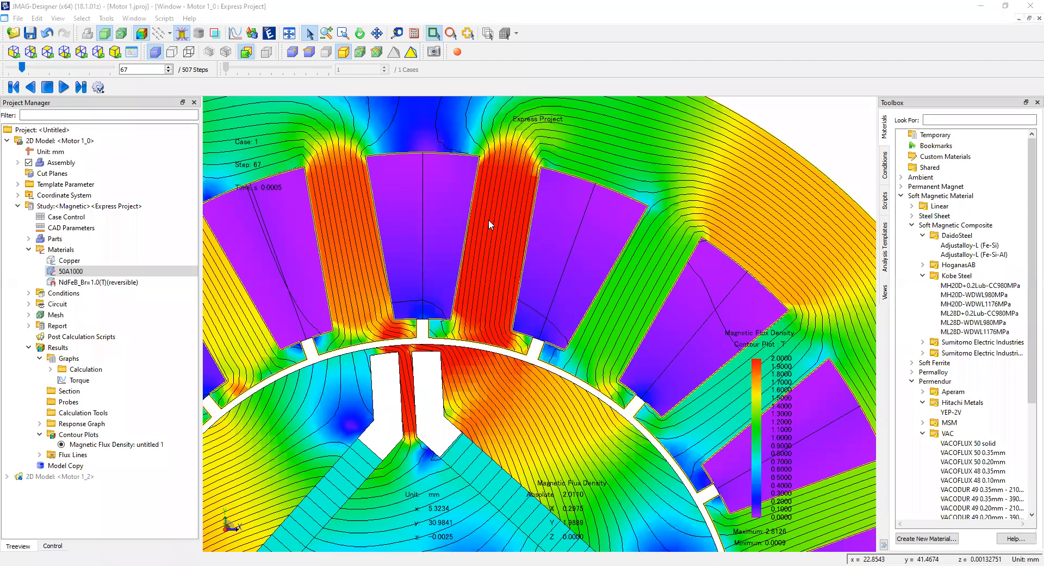
scroll(491, 224, "up", 2)
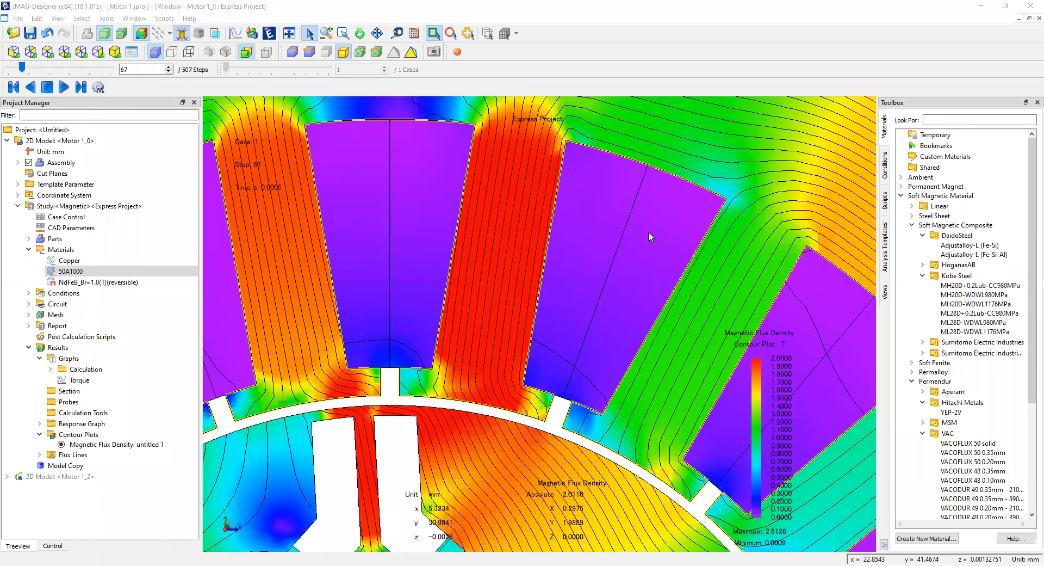
scroll(600, 256, "down", 1)
scroll(618, 250, "down", 1)
scroll(618, 250, "down", 1)
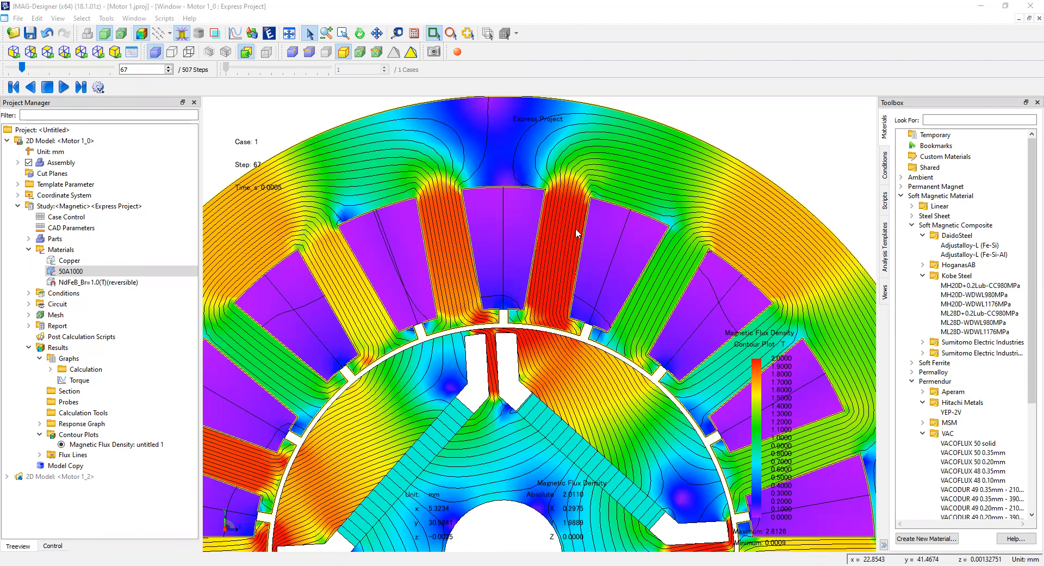
scroll(555, 248, "up", 3)
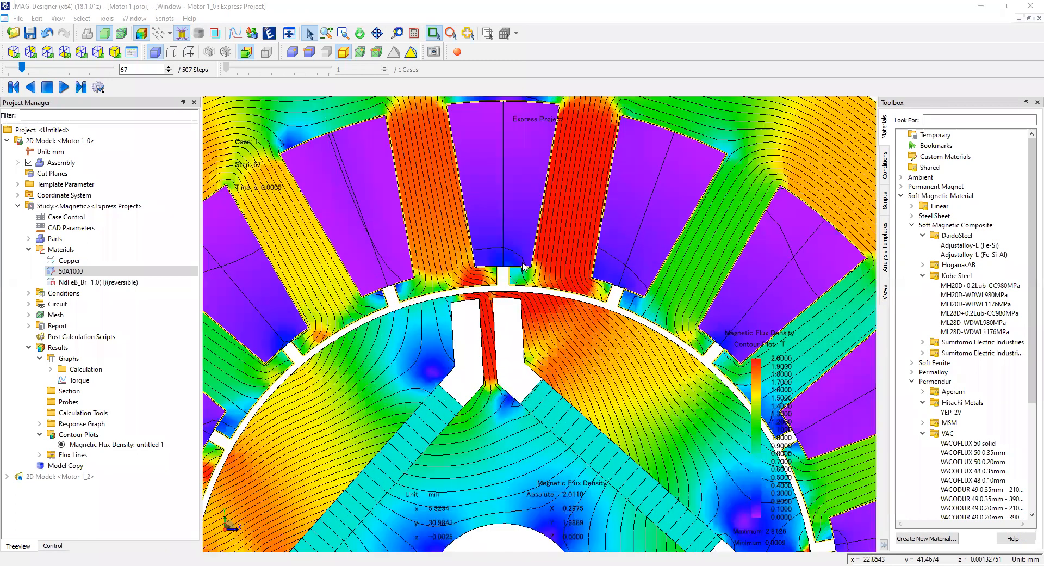
scroll(526, 275, "down", 1)
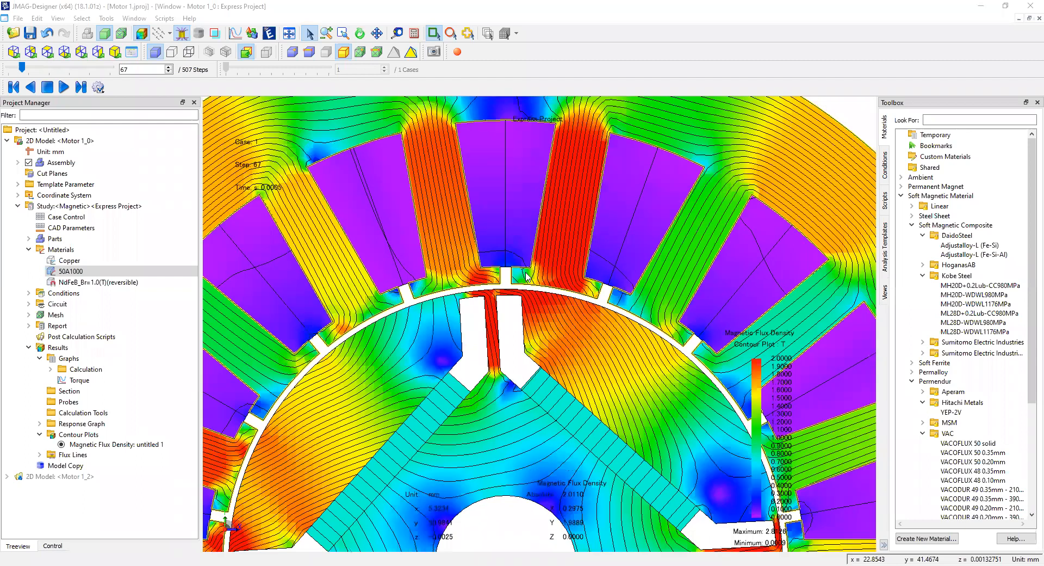
scroll(526, 275, "down", 3)
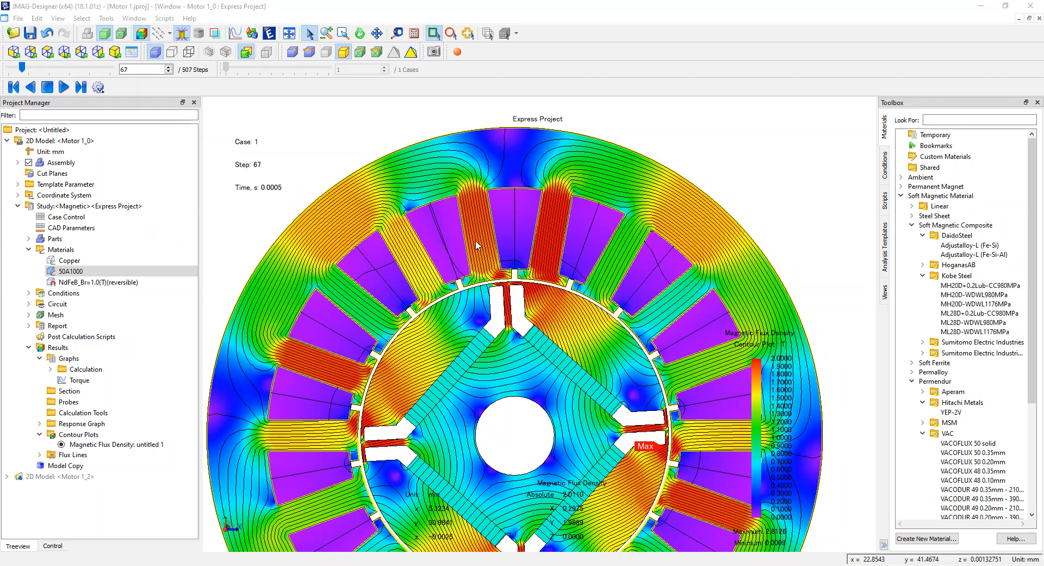
scroll(549, 238, "up", 3)
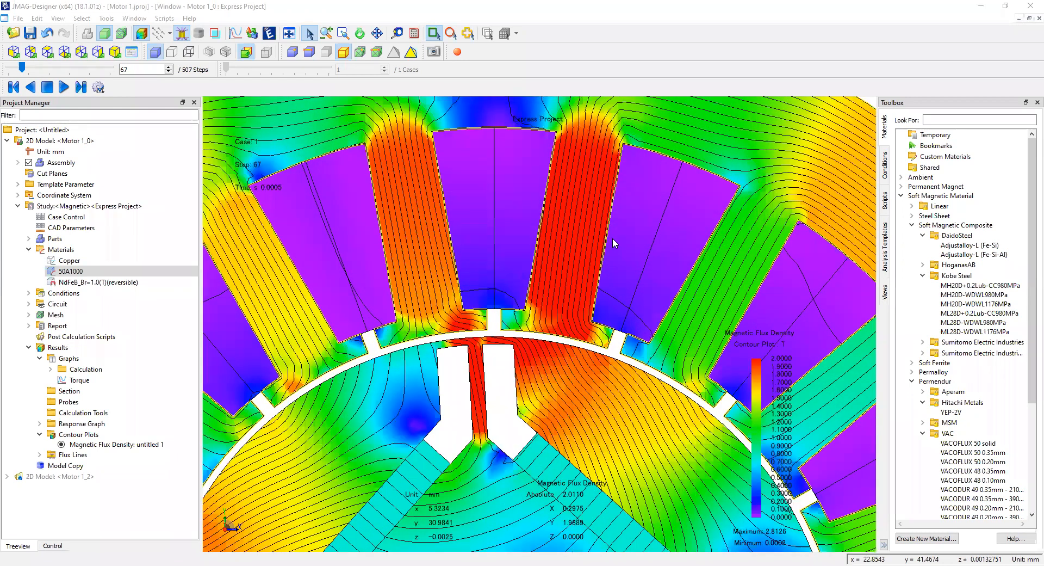
scroll(613, 237, "up", 3)
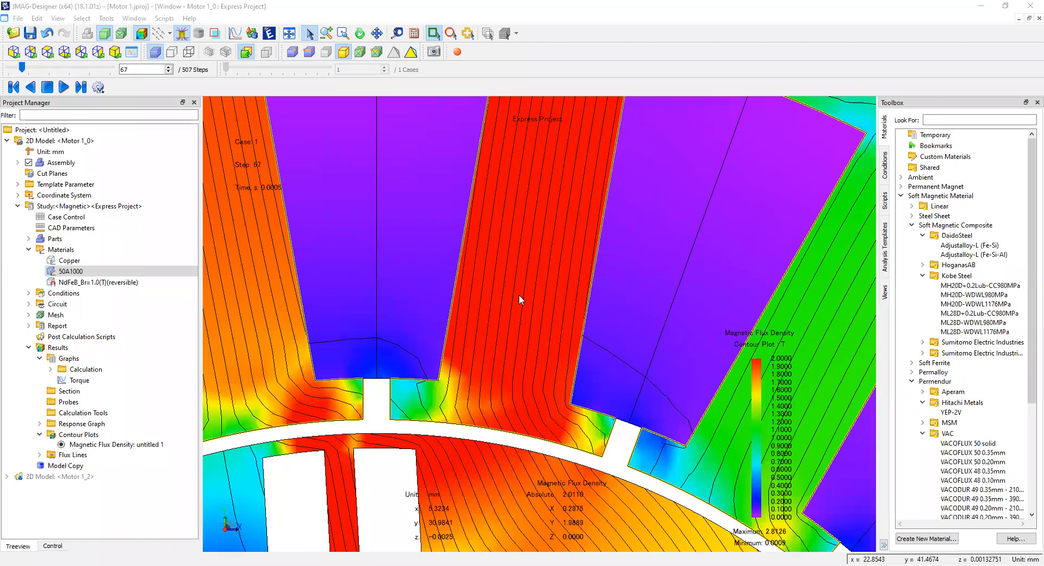
scroll(519, 295, "up", 2)
scroll(519, 294, "down", 5)
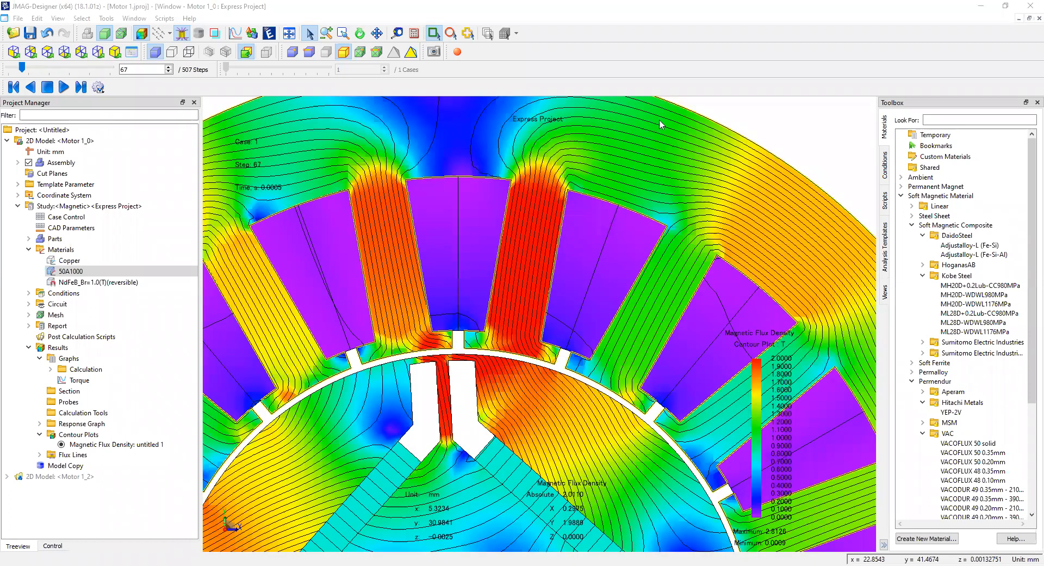
scroll(598, 206, "down", 2)
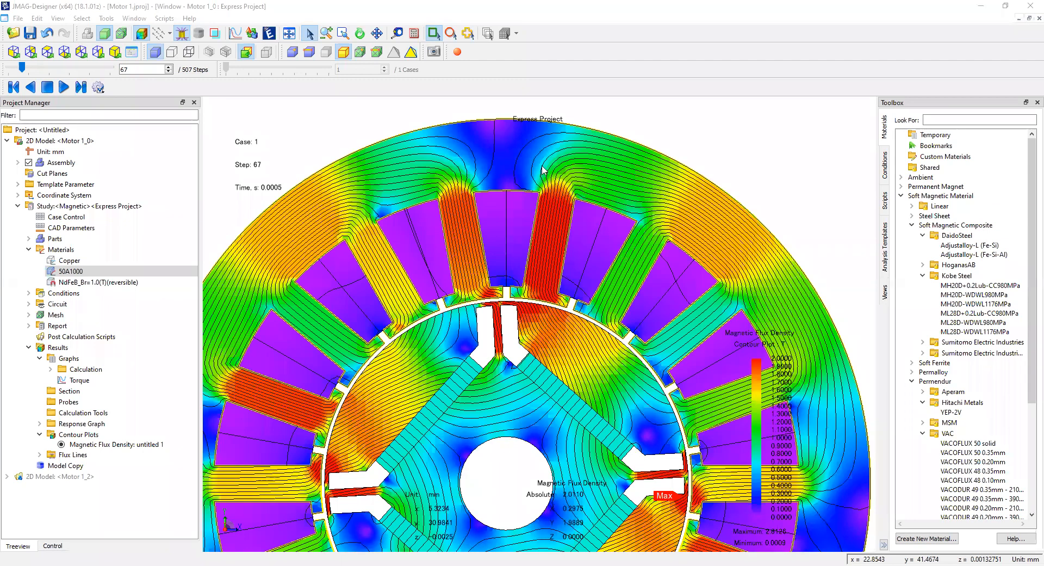
scroll(543, 294, "down", 2)
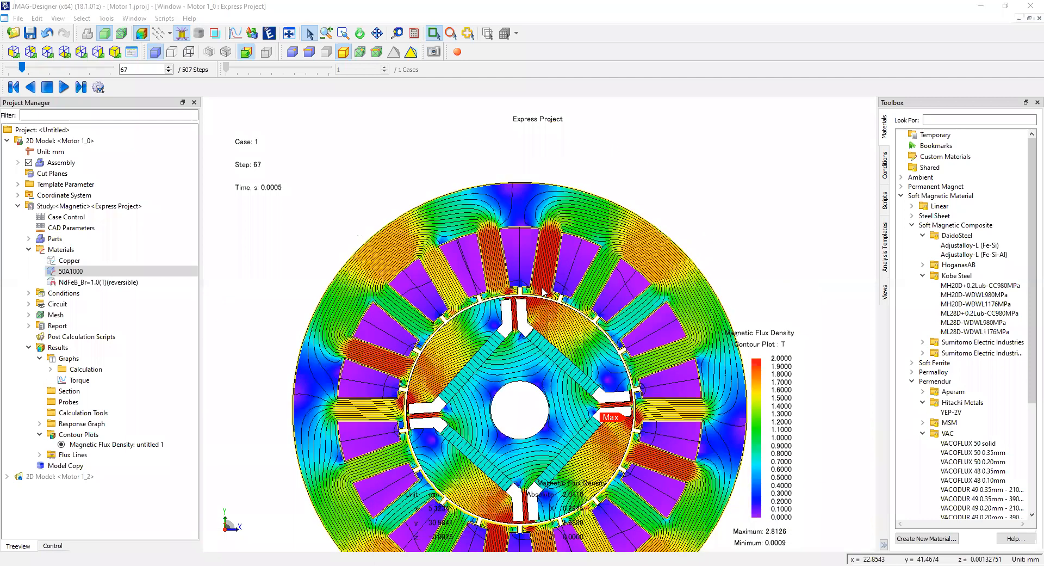
- Point out the Materials and CAD Parameters entries of Motor 1_0's study and relate them to the flux density in the red stator tooth
left_click(54, 250)
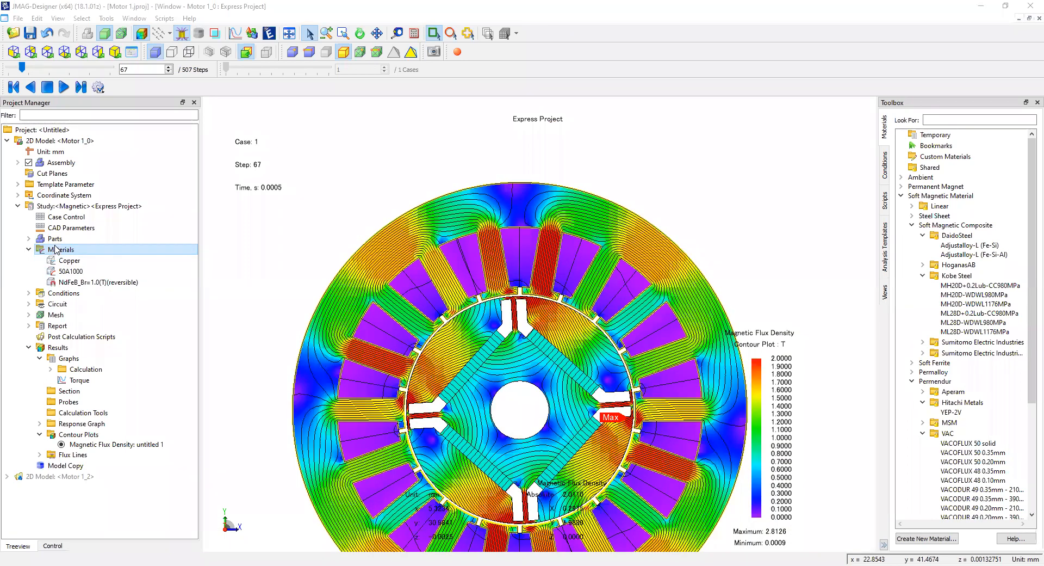
left_click(70, 227)
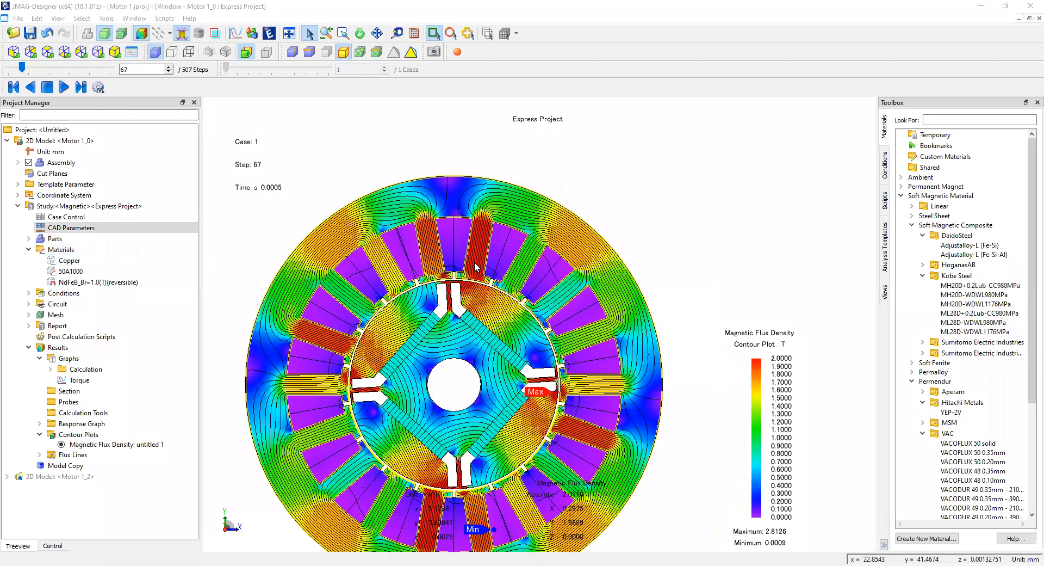
scroll(475, 262, "up", 2)
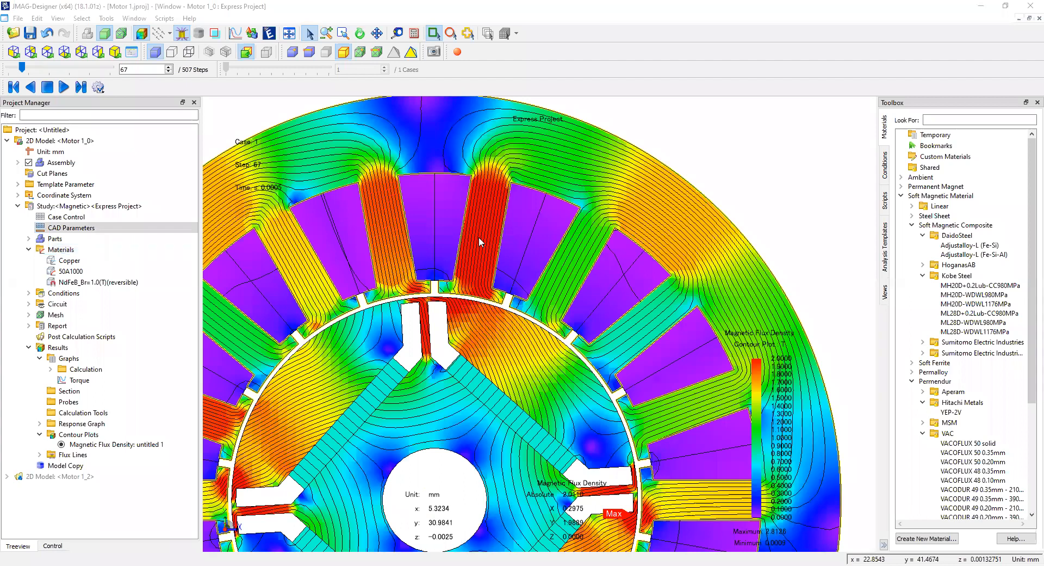
scroll(478, 236, "up", 2)
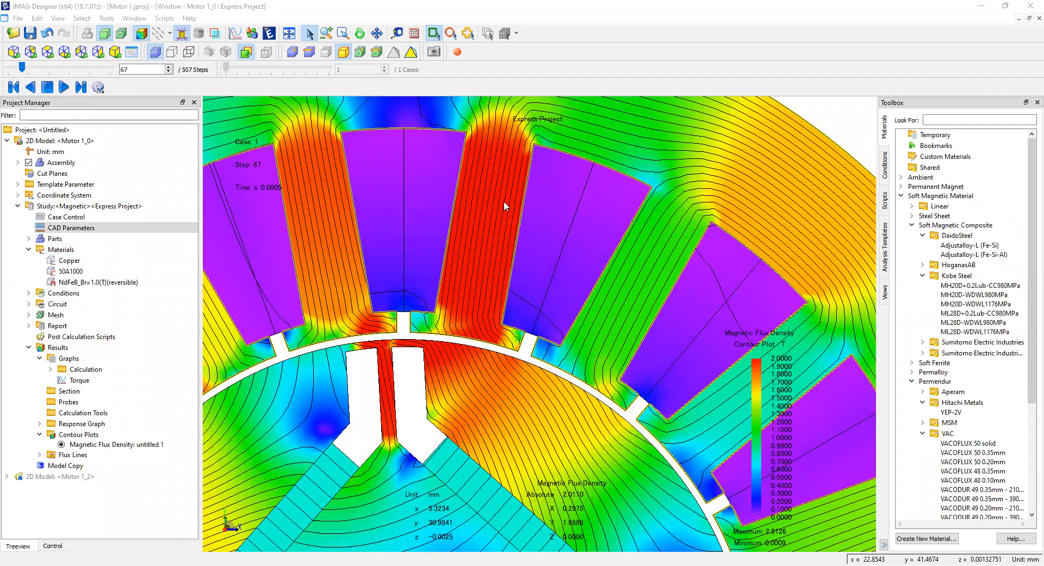
left_click(40, 249)
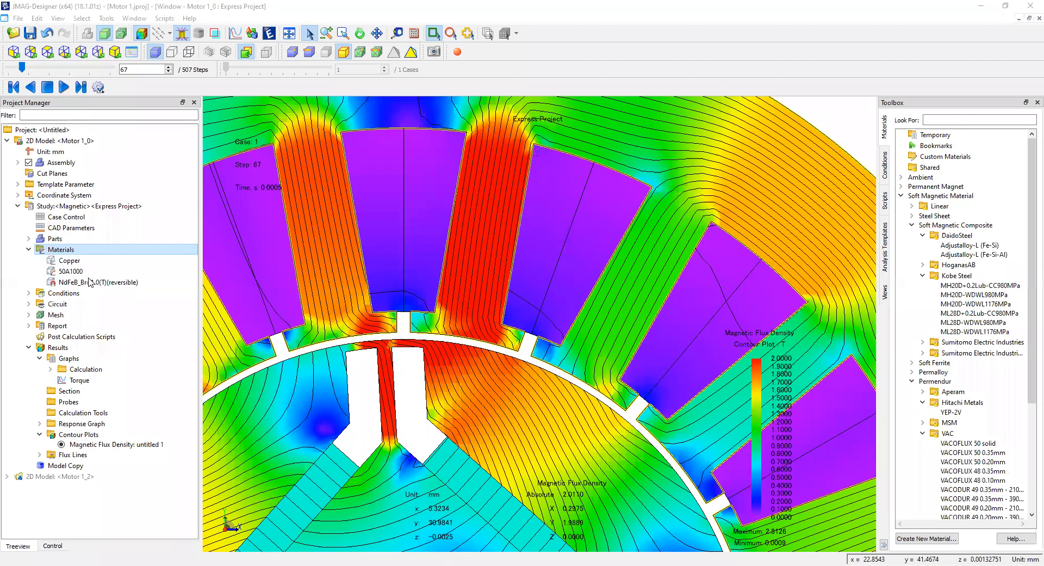
scroll(503, 256, "down", 2)
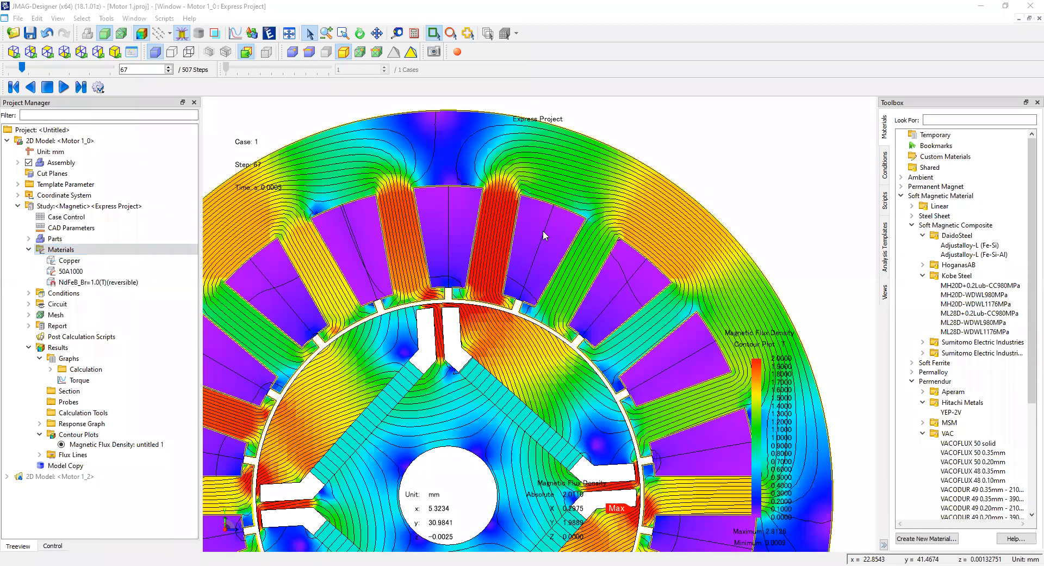
scroll(487, 233, "up", 2)
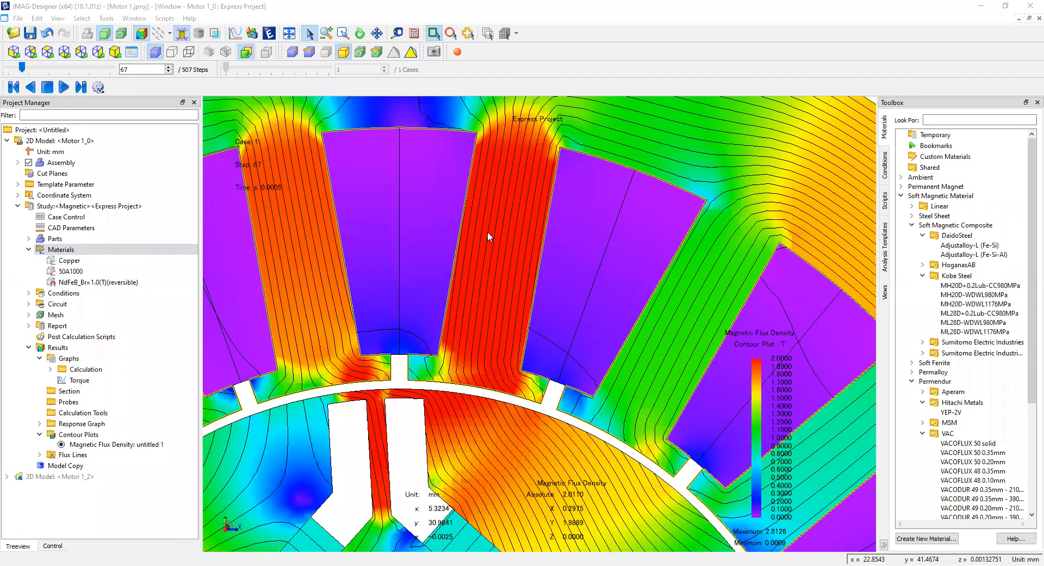
scroll(467, 233, "down", 2)
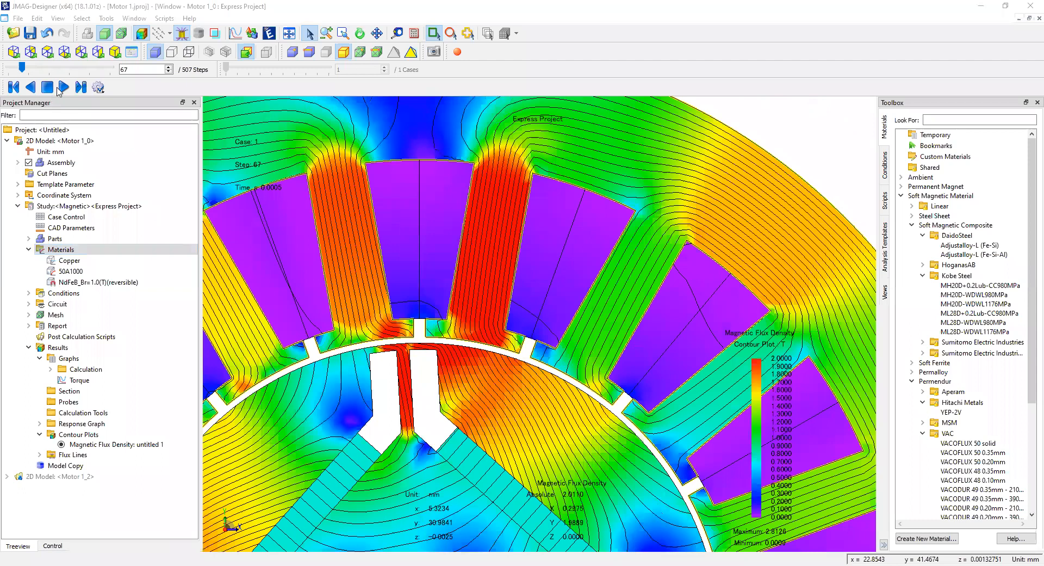
- Play Motor 1_0's magnetic flux density contour animation onward from step 67 and examine the red stator tooth beside the uppermost slot as the rotor turns
left_click(63, 87)
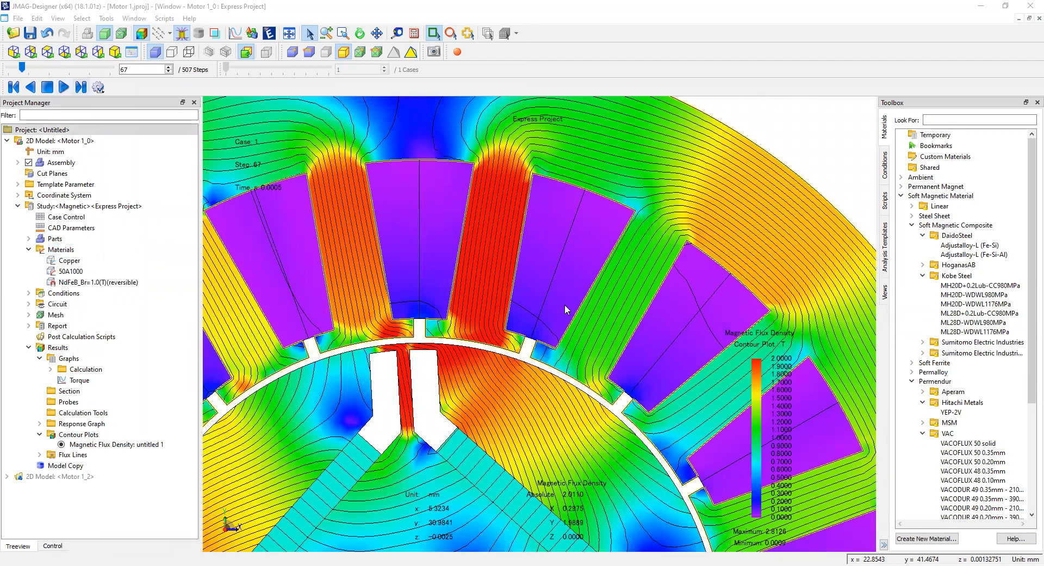
scroll(597, 319, "down", 1)
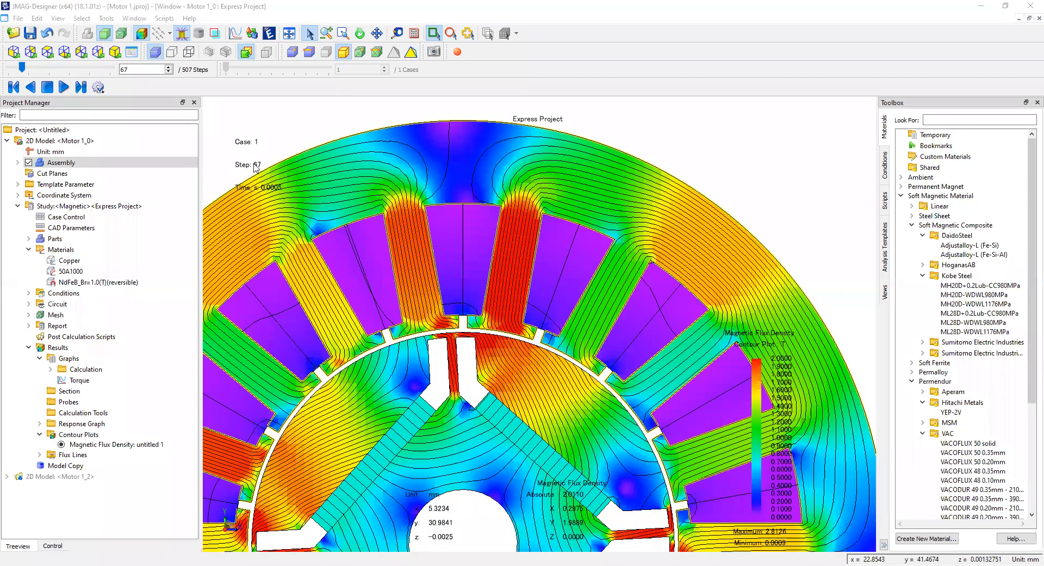
left_click(62, 88)
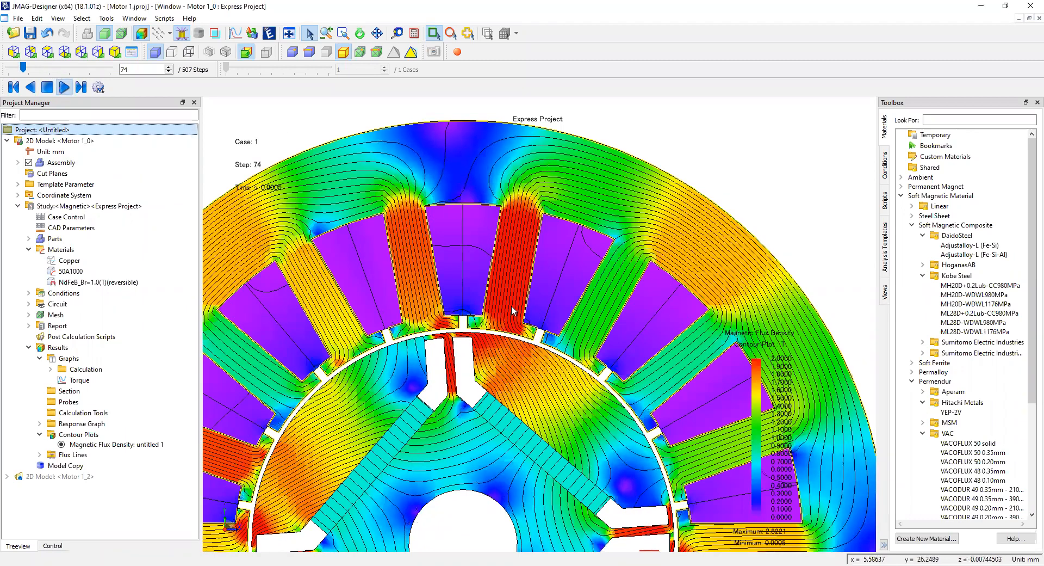
scroll(512, 305, "down", 1)
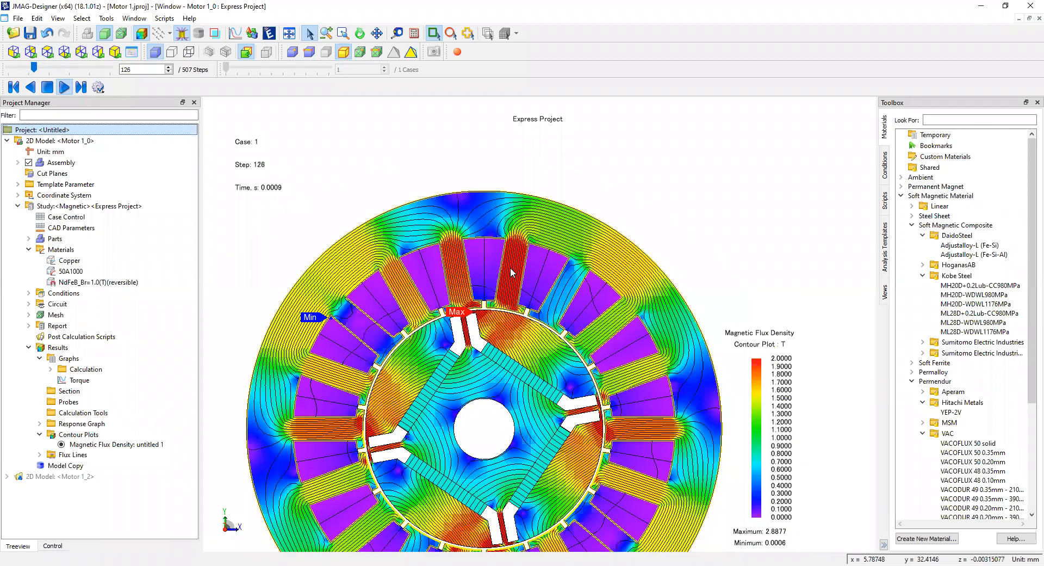
scroll(511, 268, "up", 2)
scroll(454, 314, "up", 2)
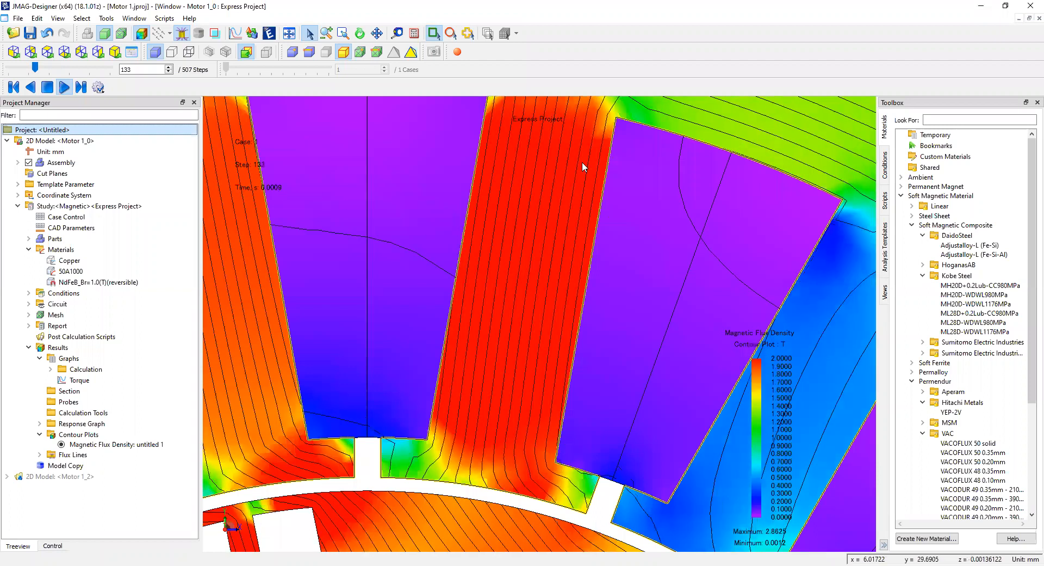
scroll(522, 275, "down", 2)
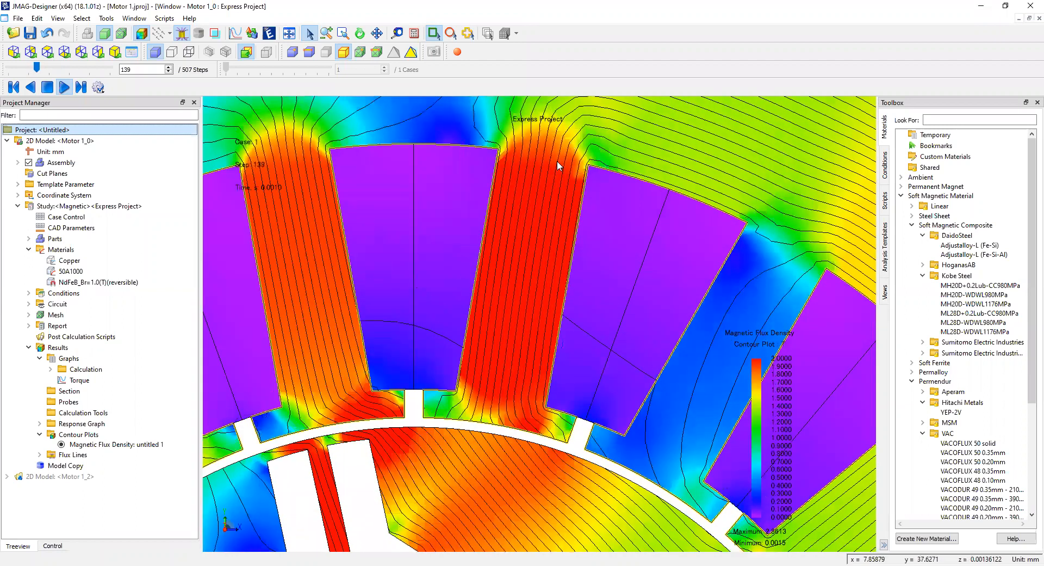